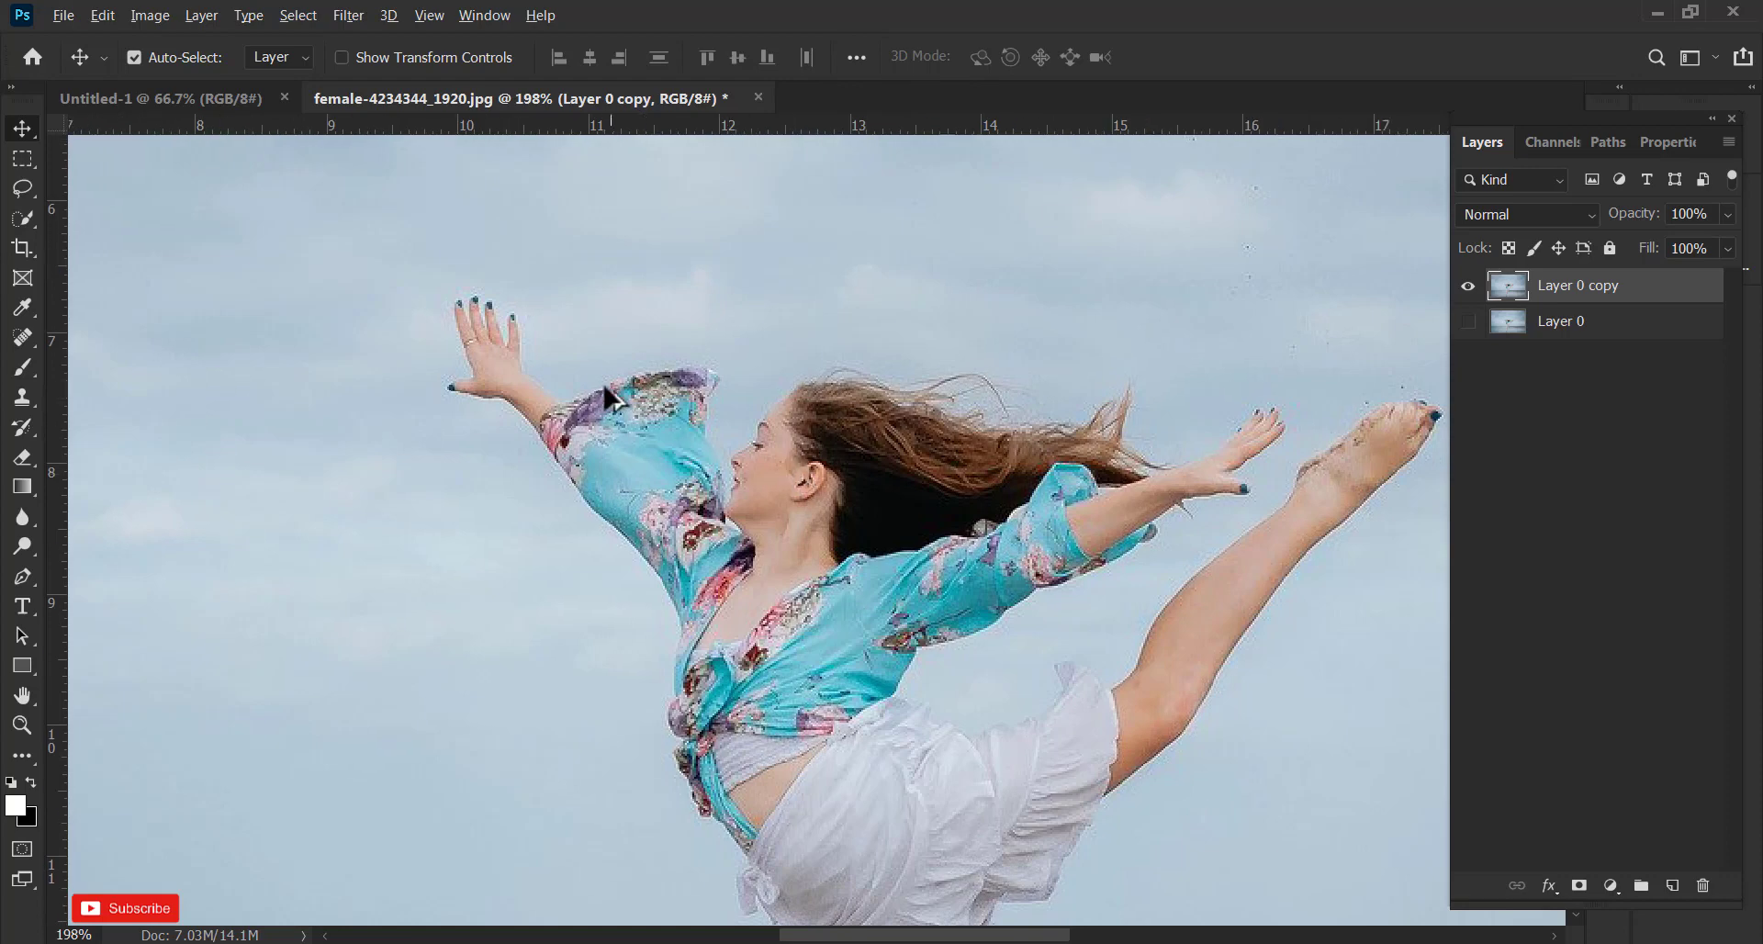
# Start the Pen outline at the dancer's raised sleeve and trace along its edges
pyautogui.scroll(3, 606, 394)
pyautogui.press('p')
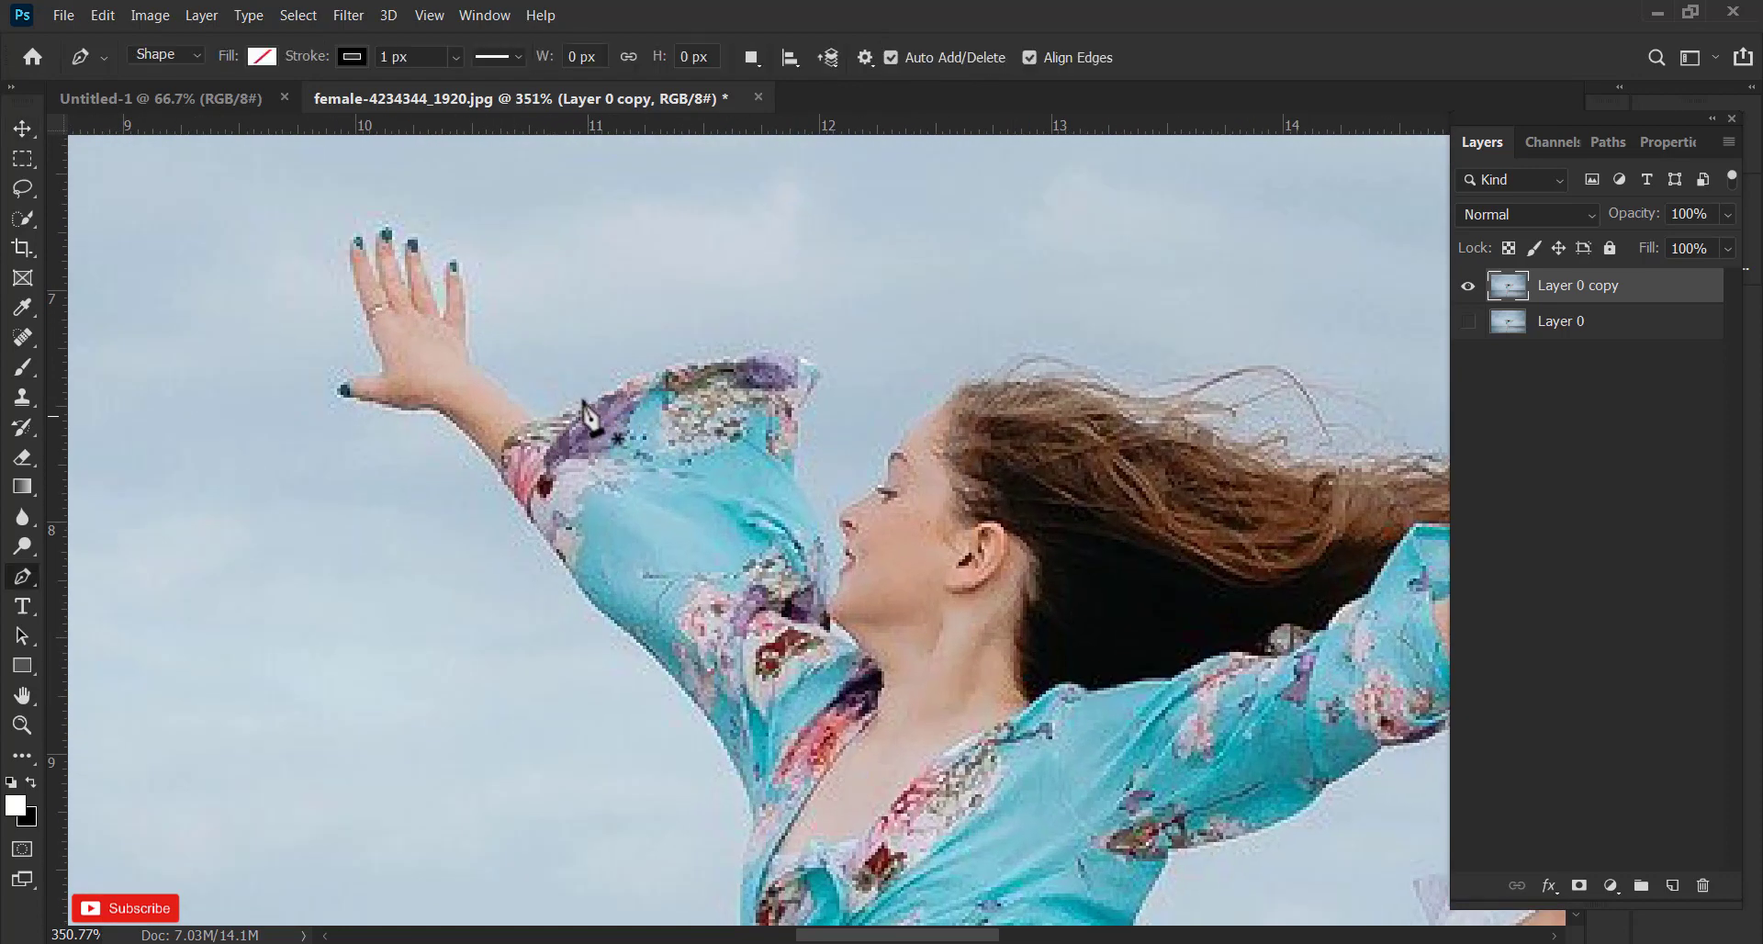
pyautogui.scroll(3, 578, 417)
pyautogui.moveTo(716, 350); pyautogui.dragTo(730, 343)
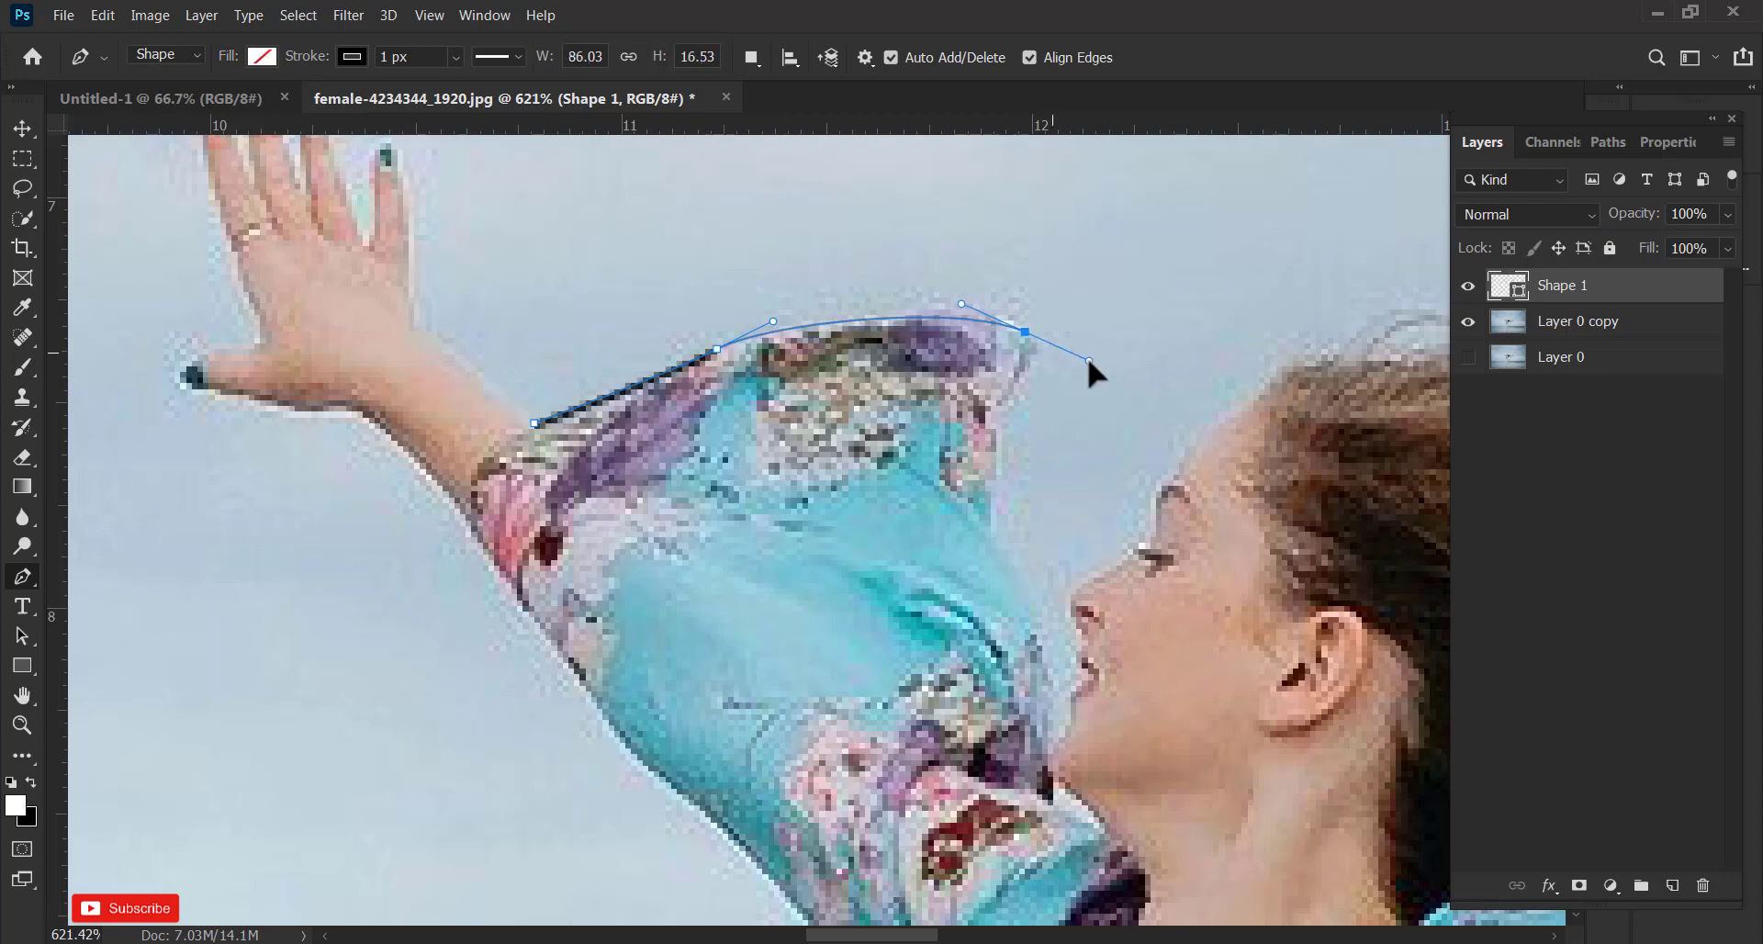
pyautogui.moveTo(1089, 360); pyautogui.dragTo(1096, 367)
pyautogui.moveTo(991, 405); pyautogui.dragTo(941, 442)
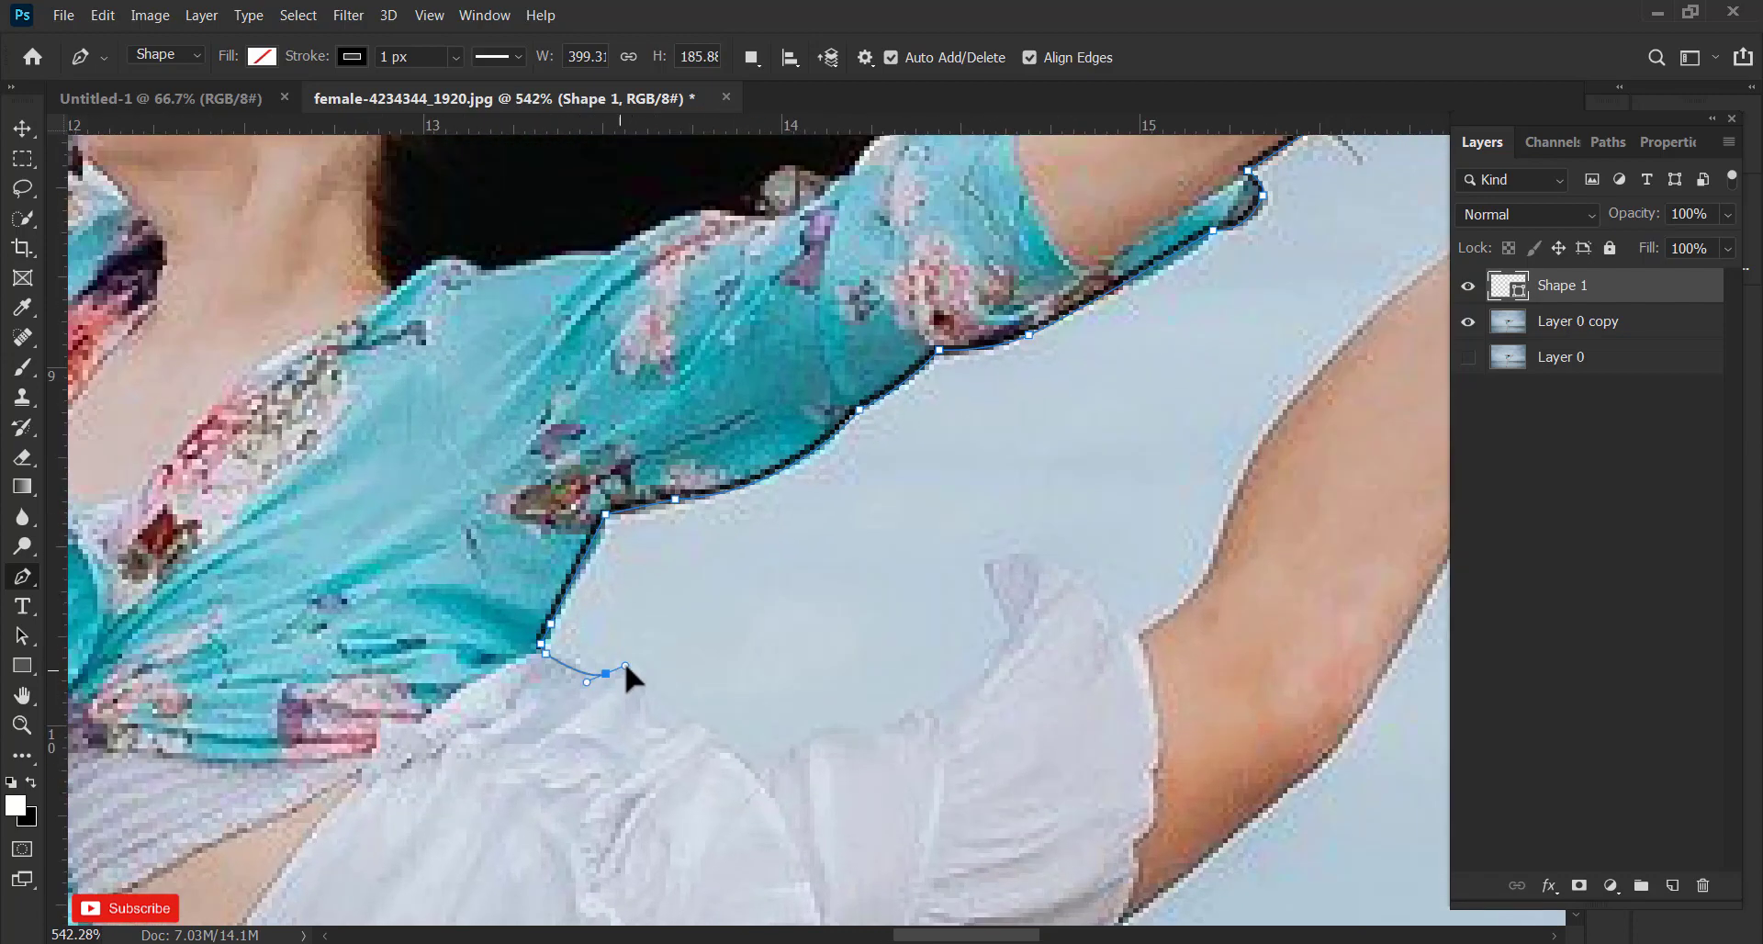
pyautogui.click(606, 673)
pyautogui.click(664, 724)
pyautogui.click(740, 753)
# Continue the outline around the white skirt, toes and fingertips to close the path
pyautogui.click(844, 728)
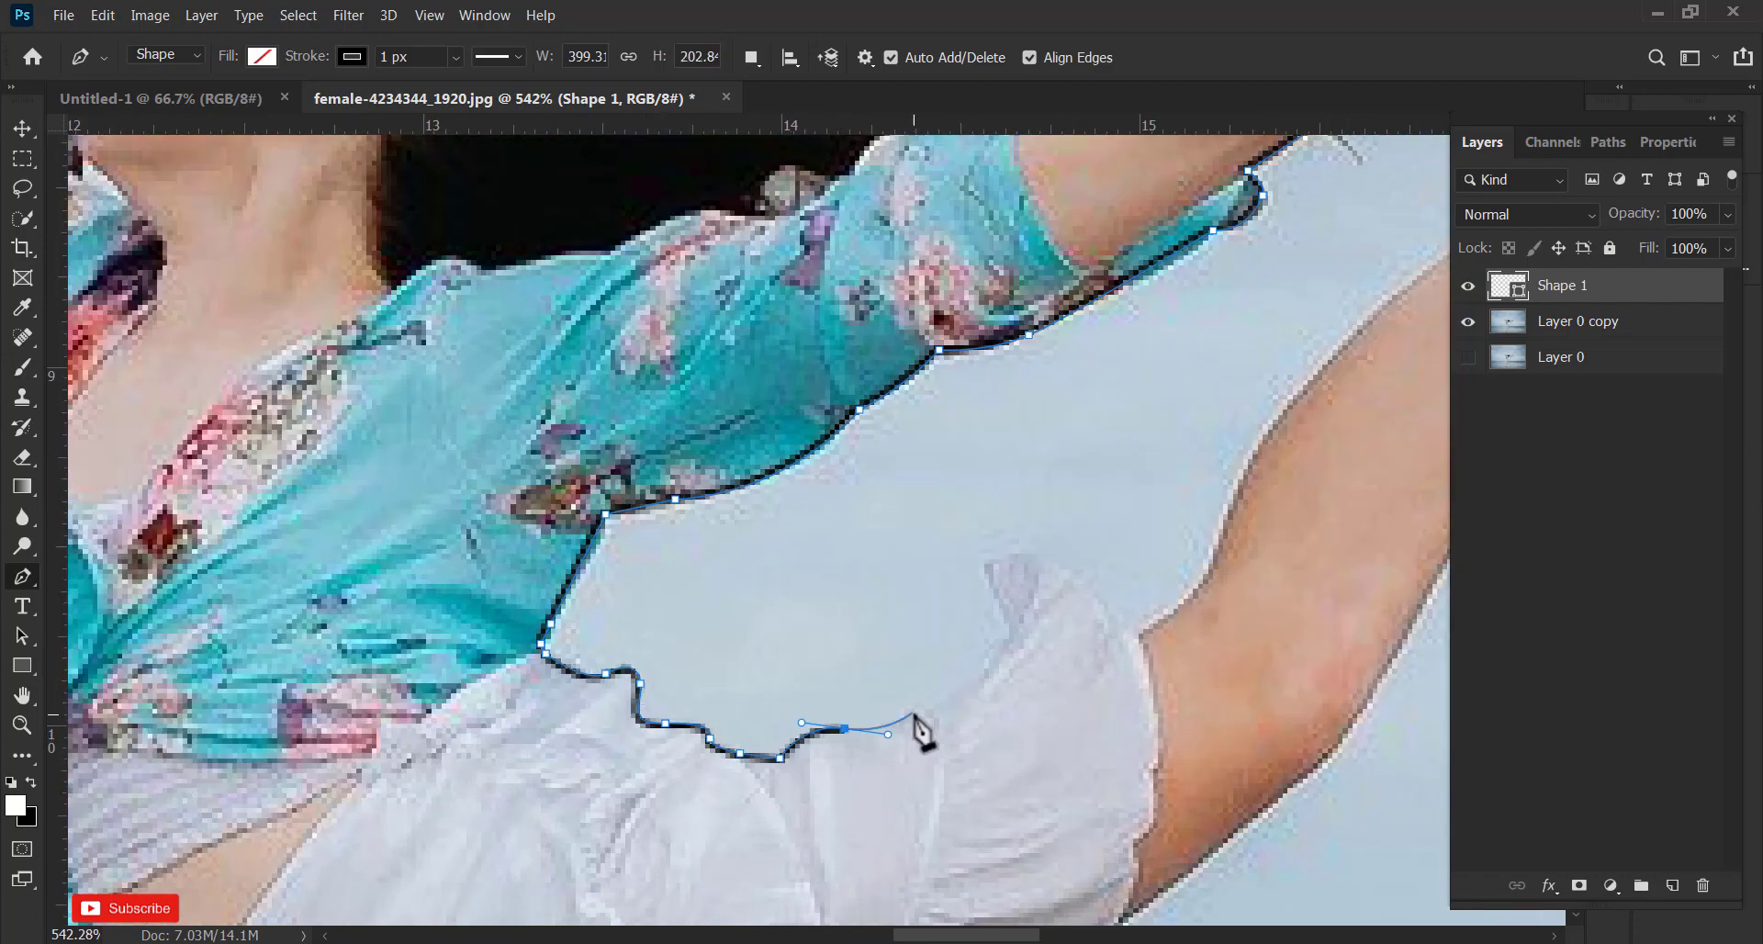
pyautogui.click(1004, 644)
pyautogui.moveTo(984, 564); pyautogui.dragTo(984, 547)
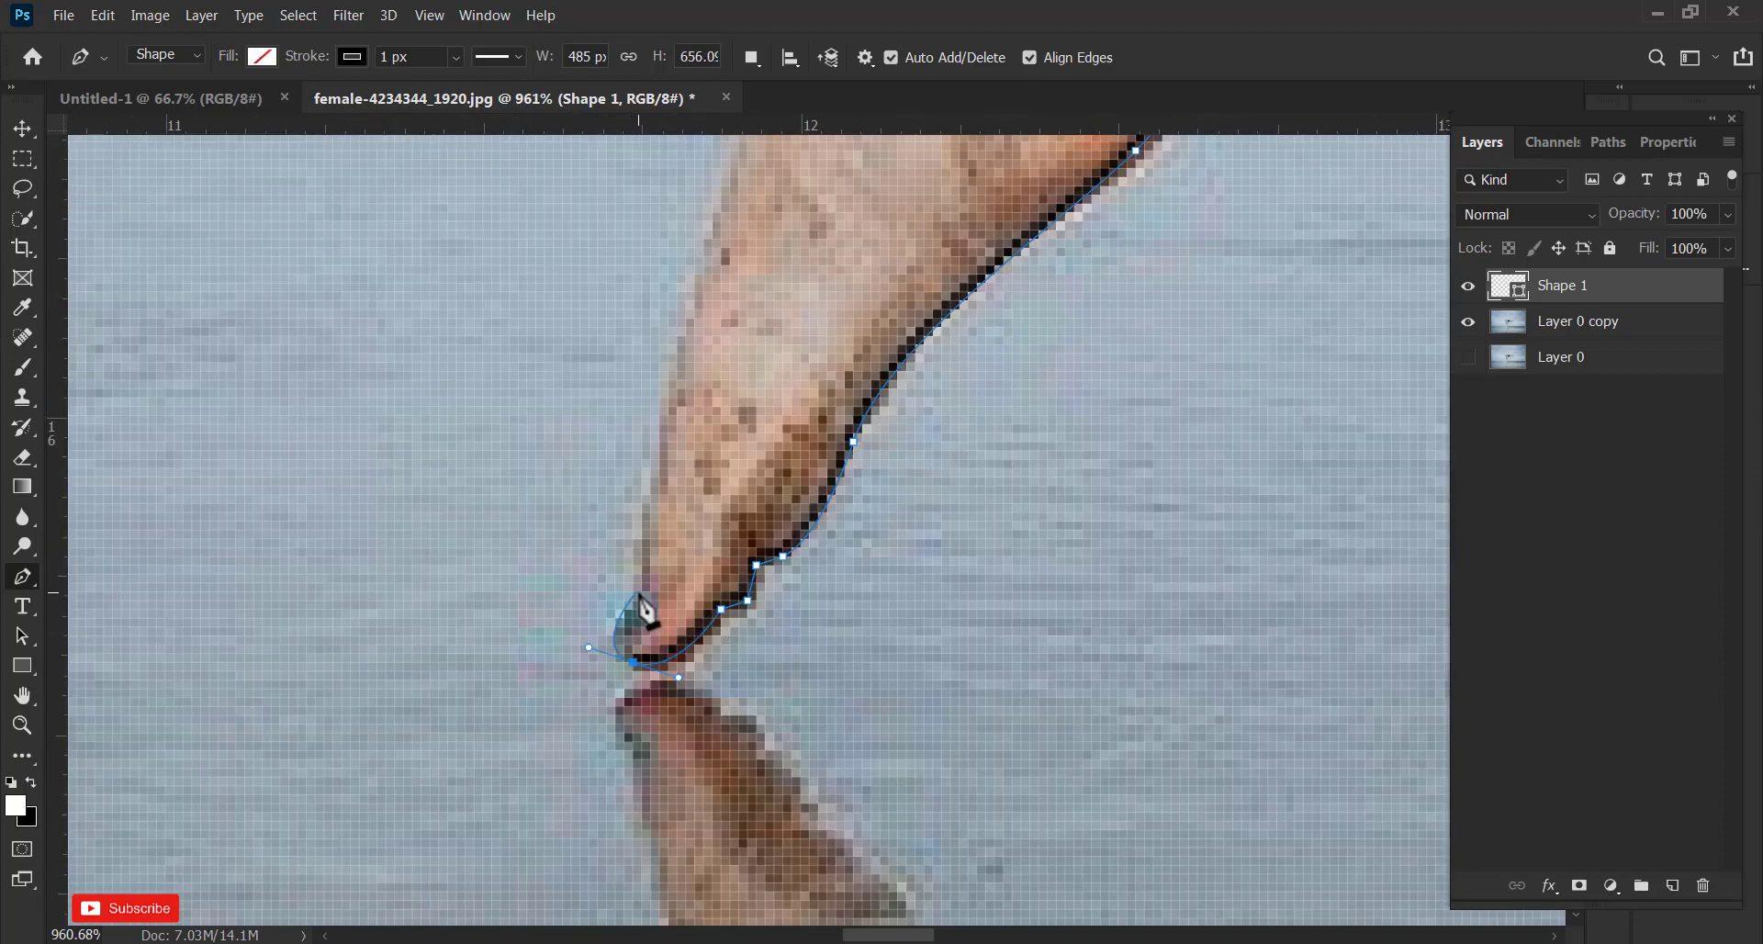
pyautogui.moveTo(609, 496); pyautogui.dragTo(637, 462)
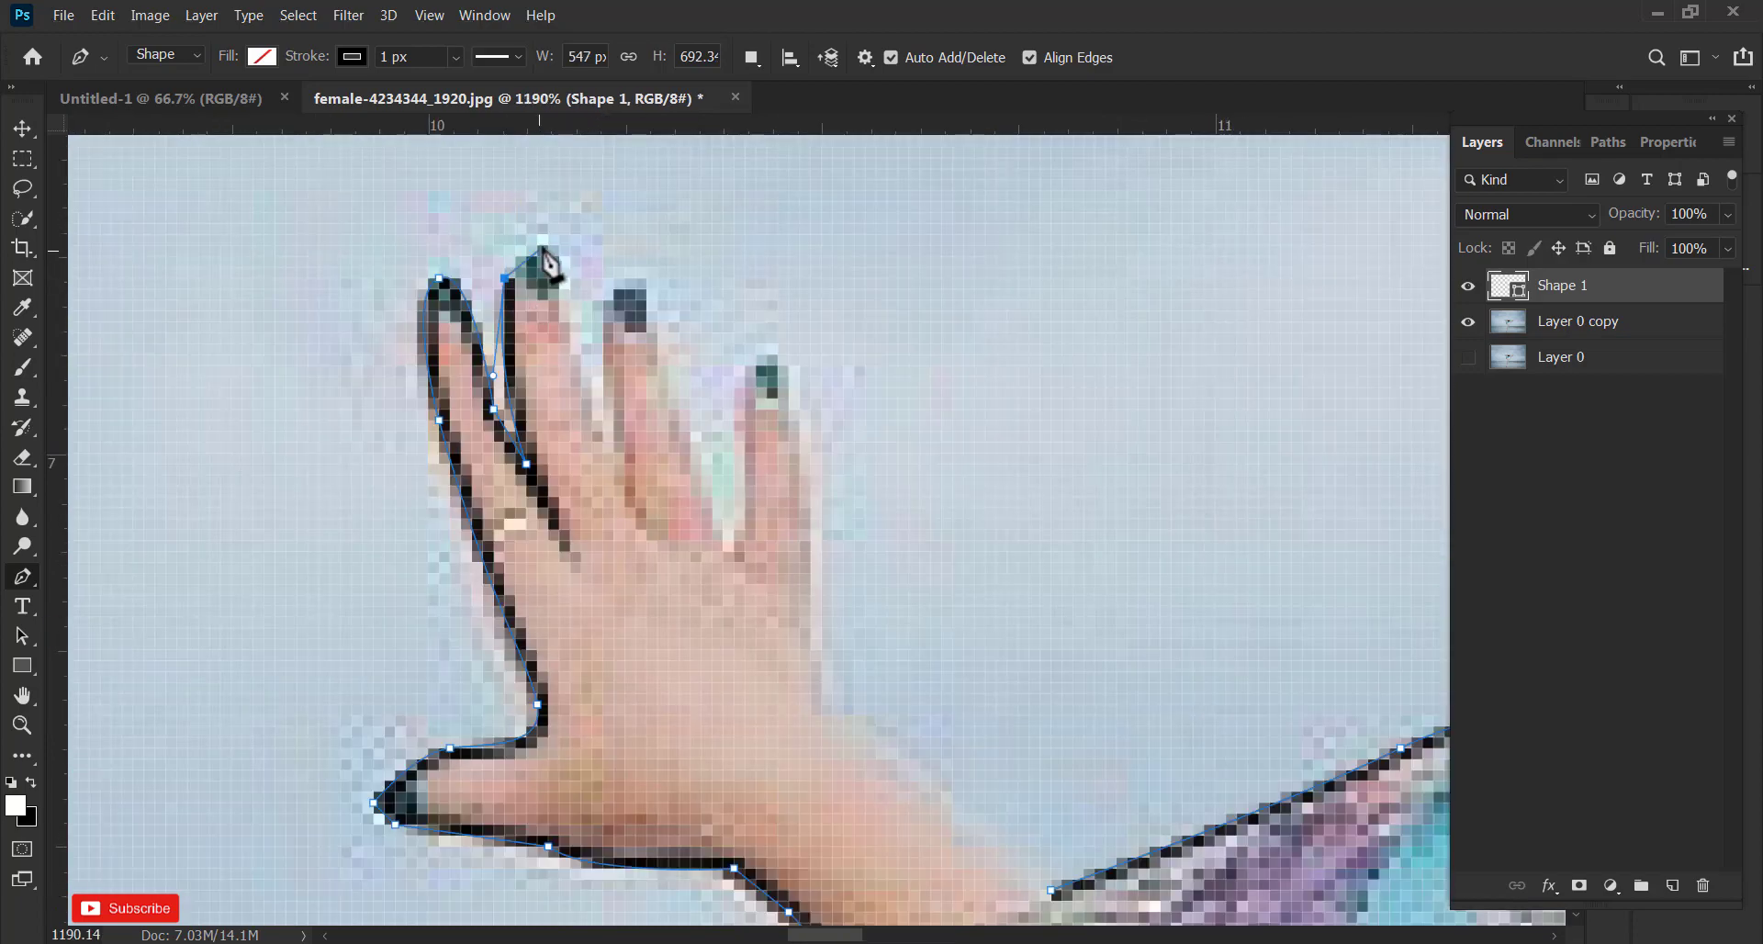
pyautogui.click(613, 481)
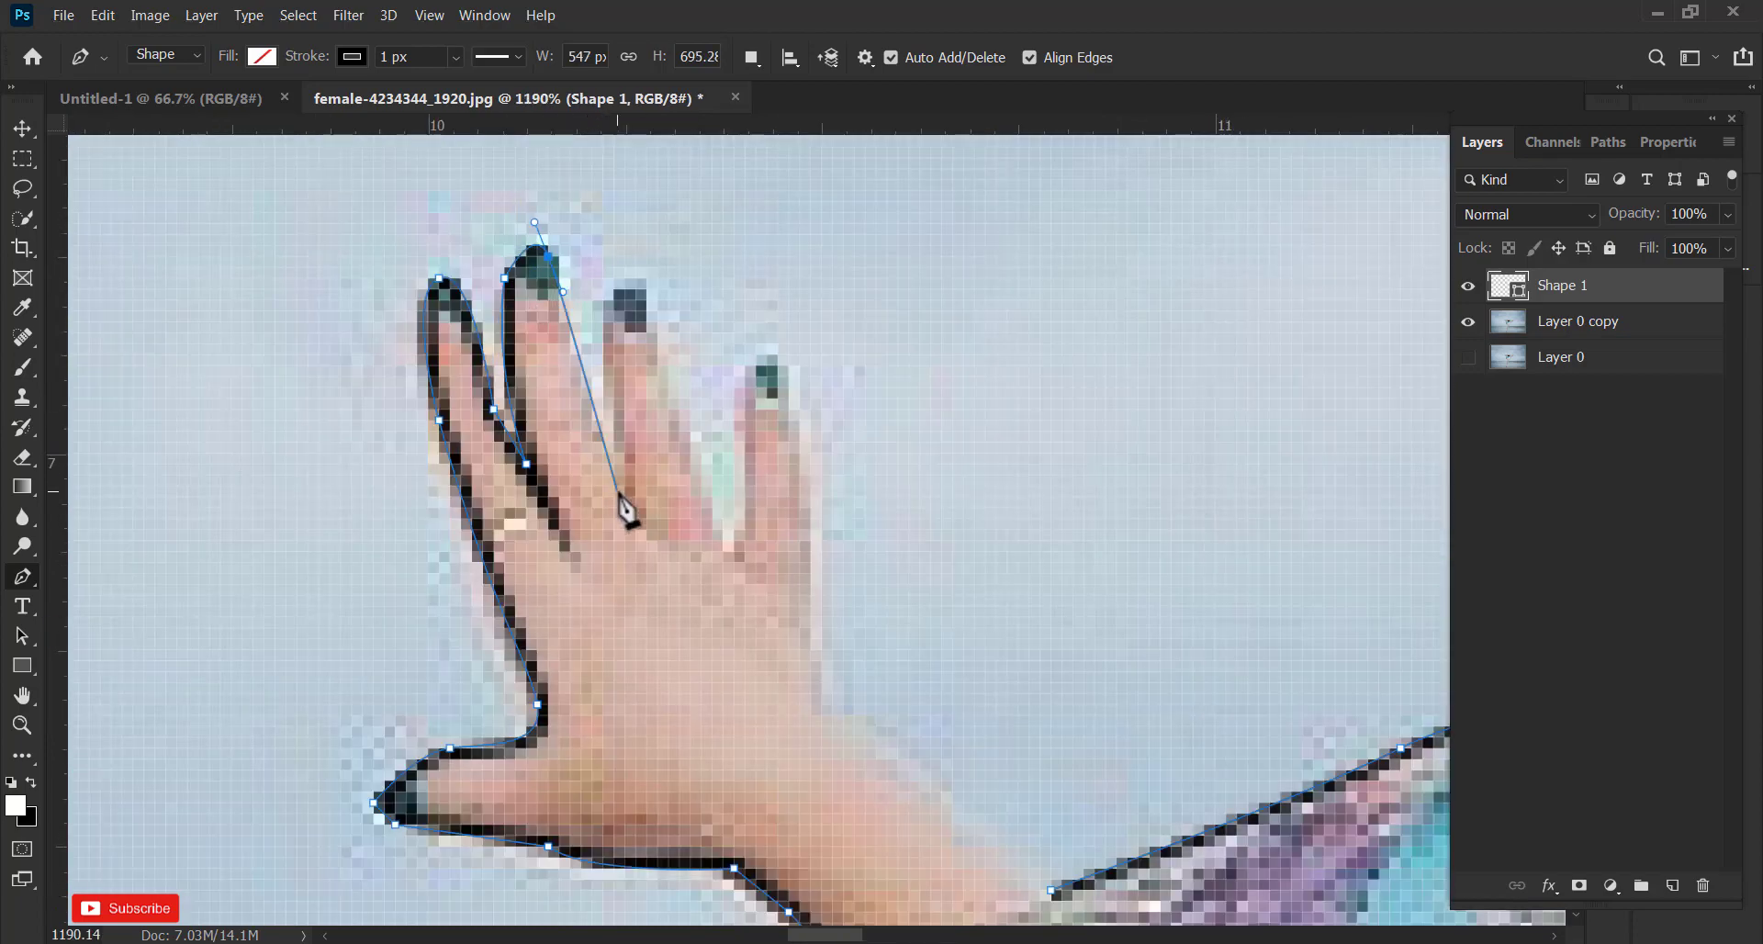
pyautogui.moveTo(603, 299); pyautogui.dragTo(613, 236)
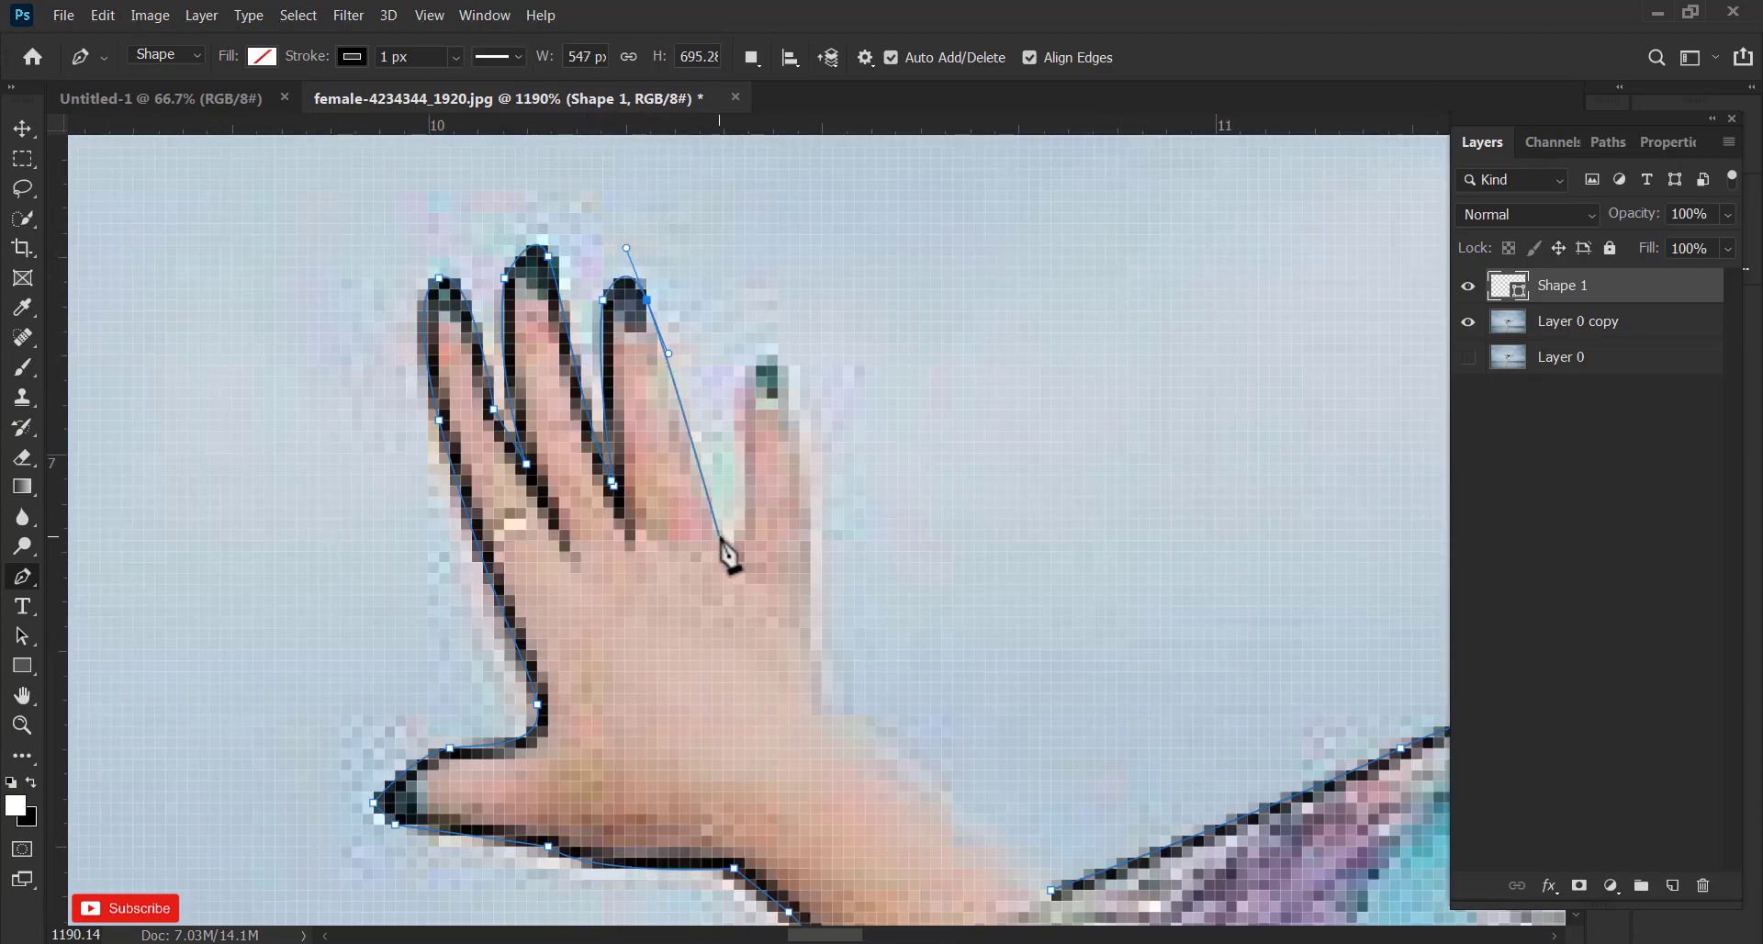
pyautogui.moveTo(733, 560); pyautogui.dragTo(772, 624)
pyautogui.scroll(-5, 760, 477)
pyautogui.scroll(-5, 734, 480)
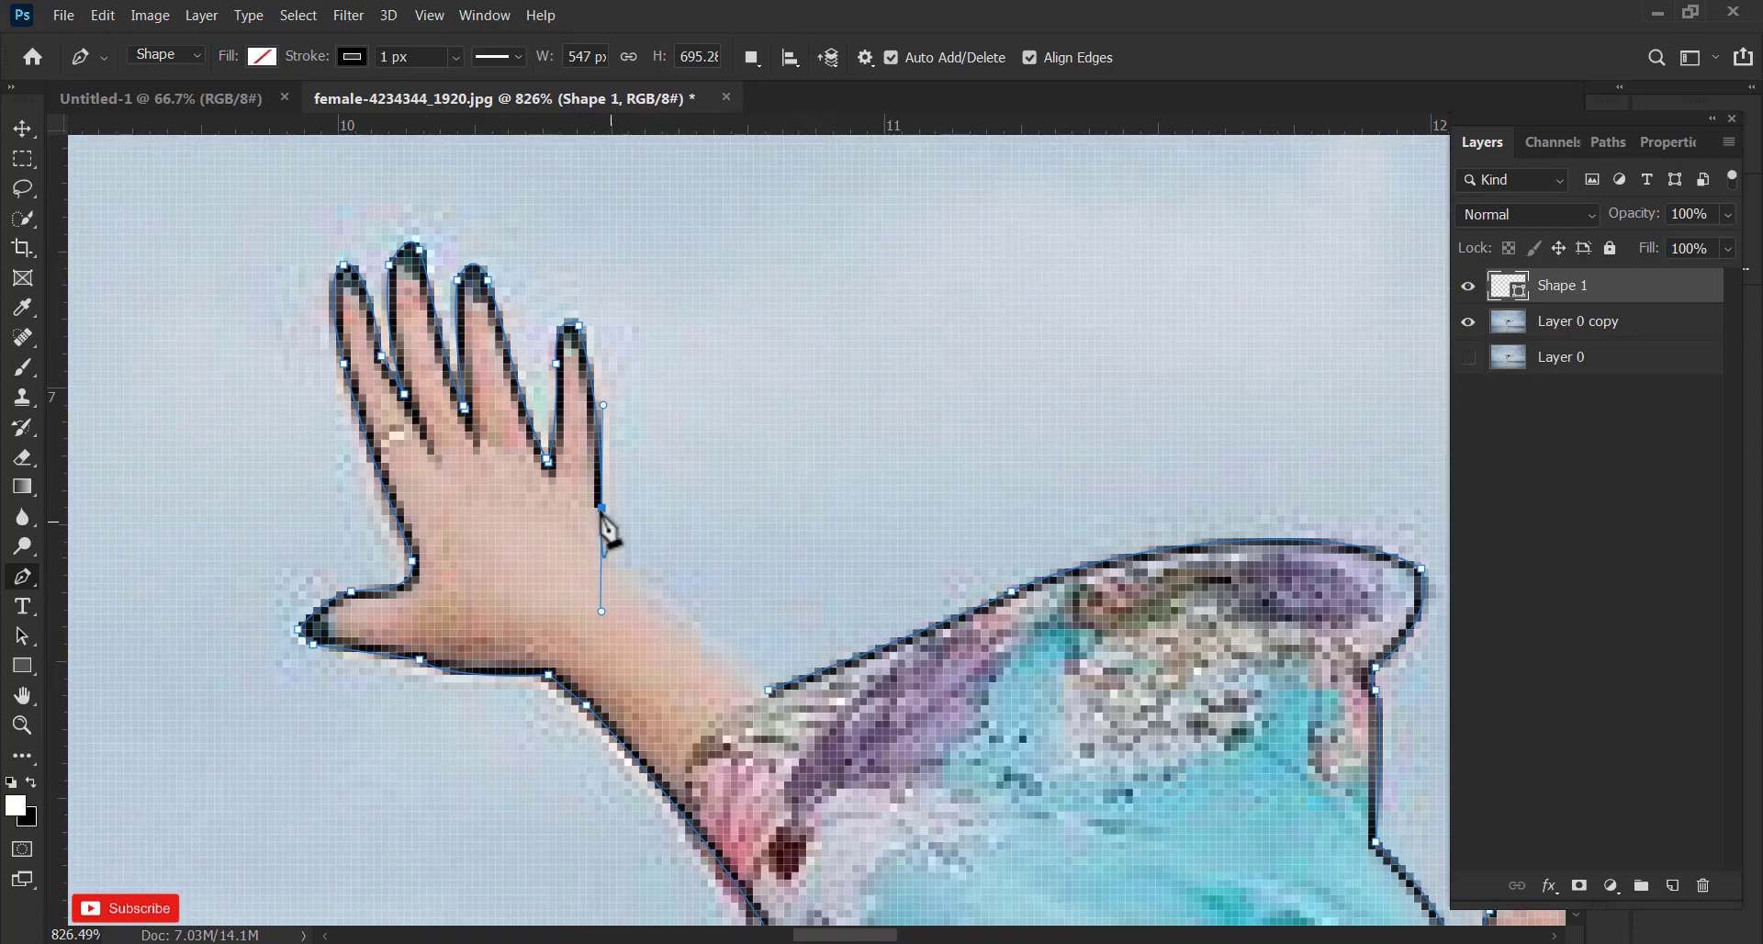
pyautogui.scroll(-2, 725, 482)
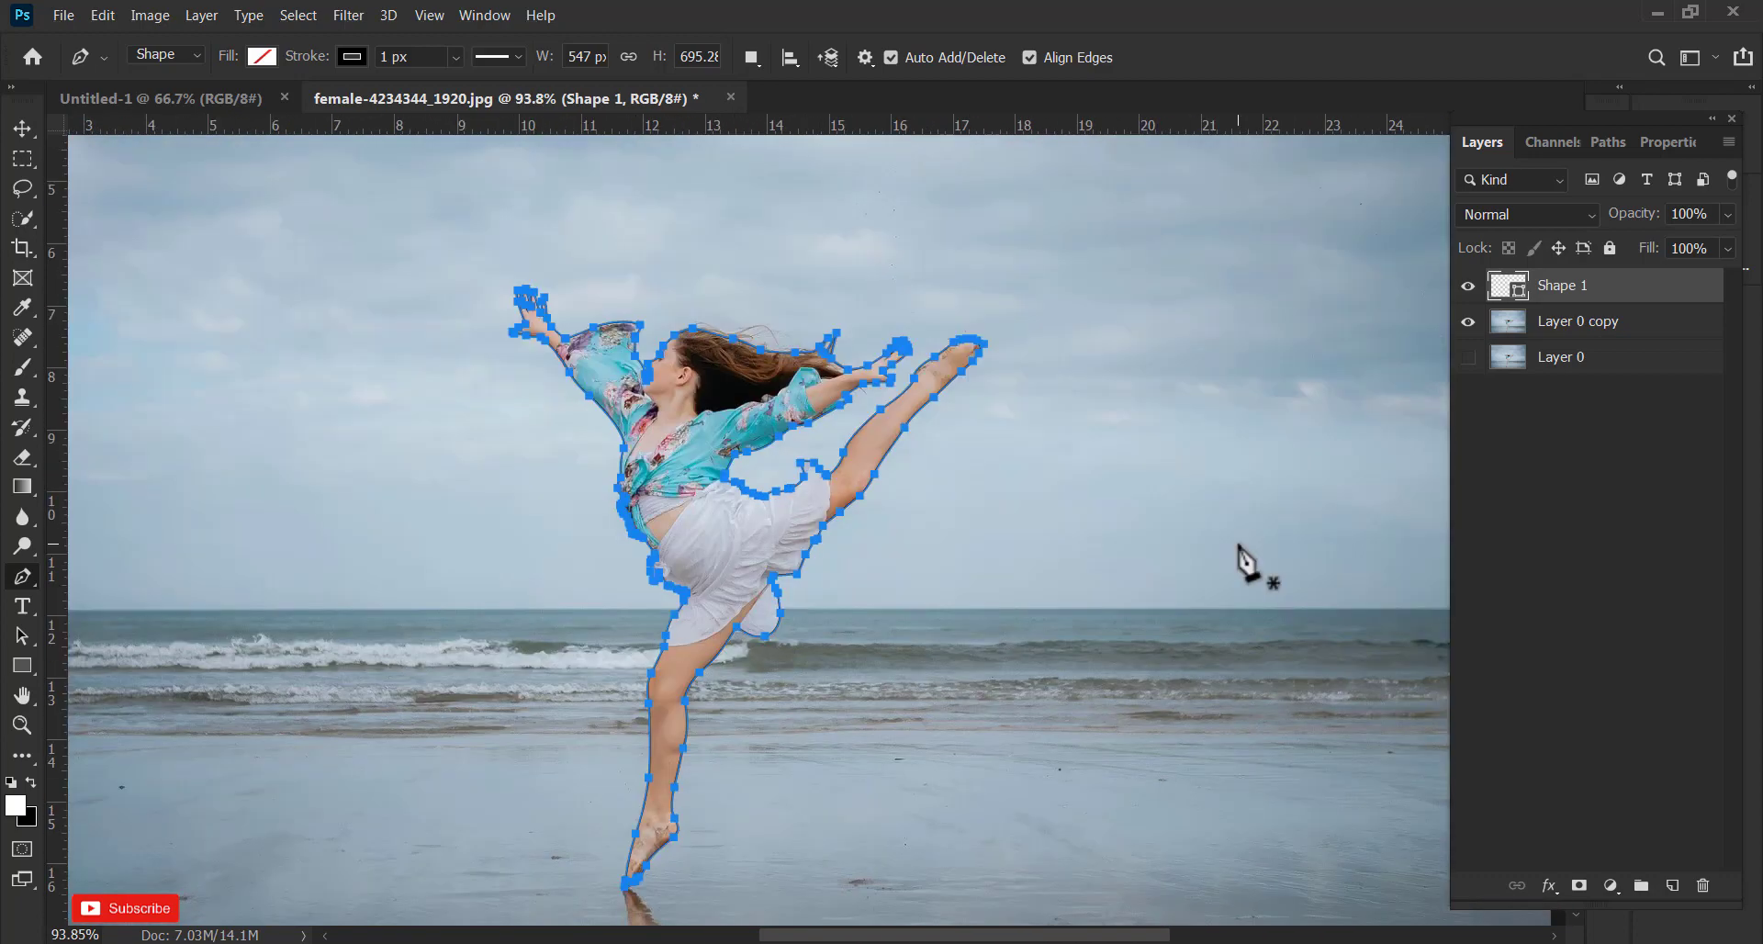
# Convert the dancer outline path into a selection with 0 feather
pyautogui.rightClick(661, 447)
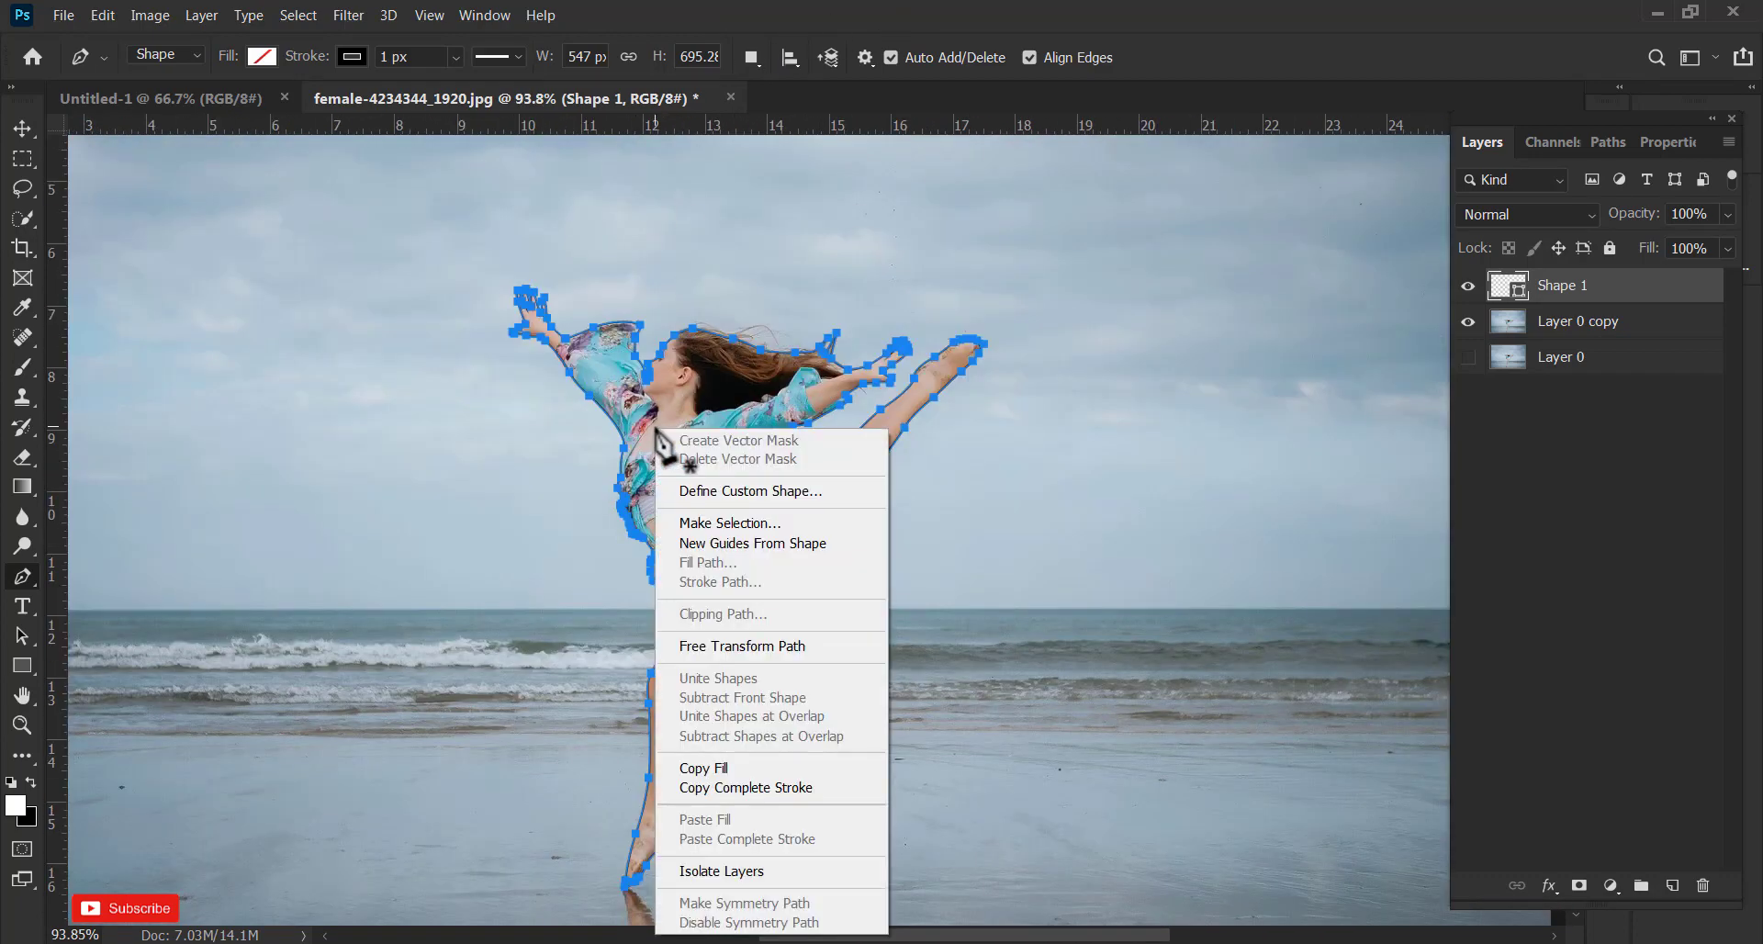
pyautogui.click(744, 522)
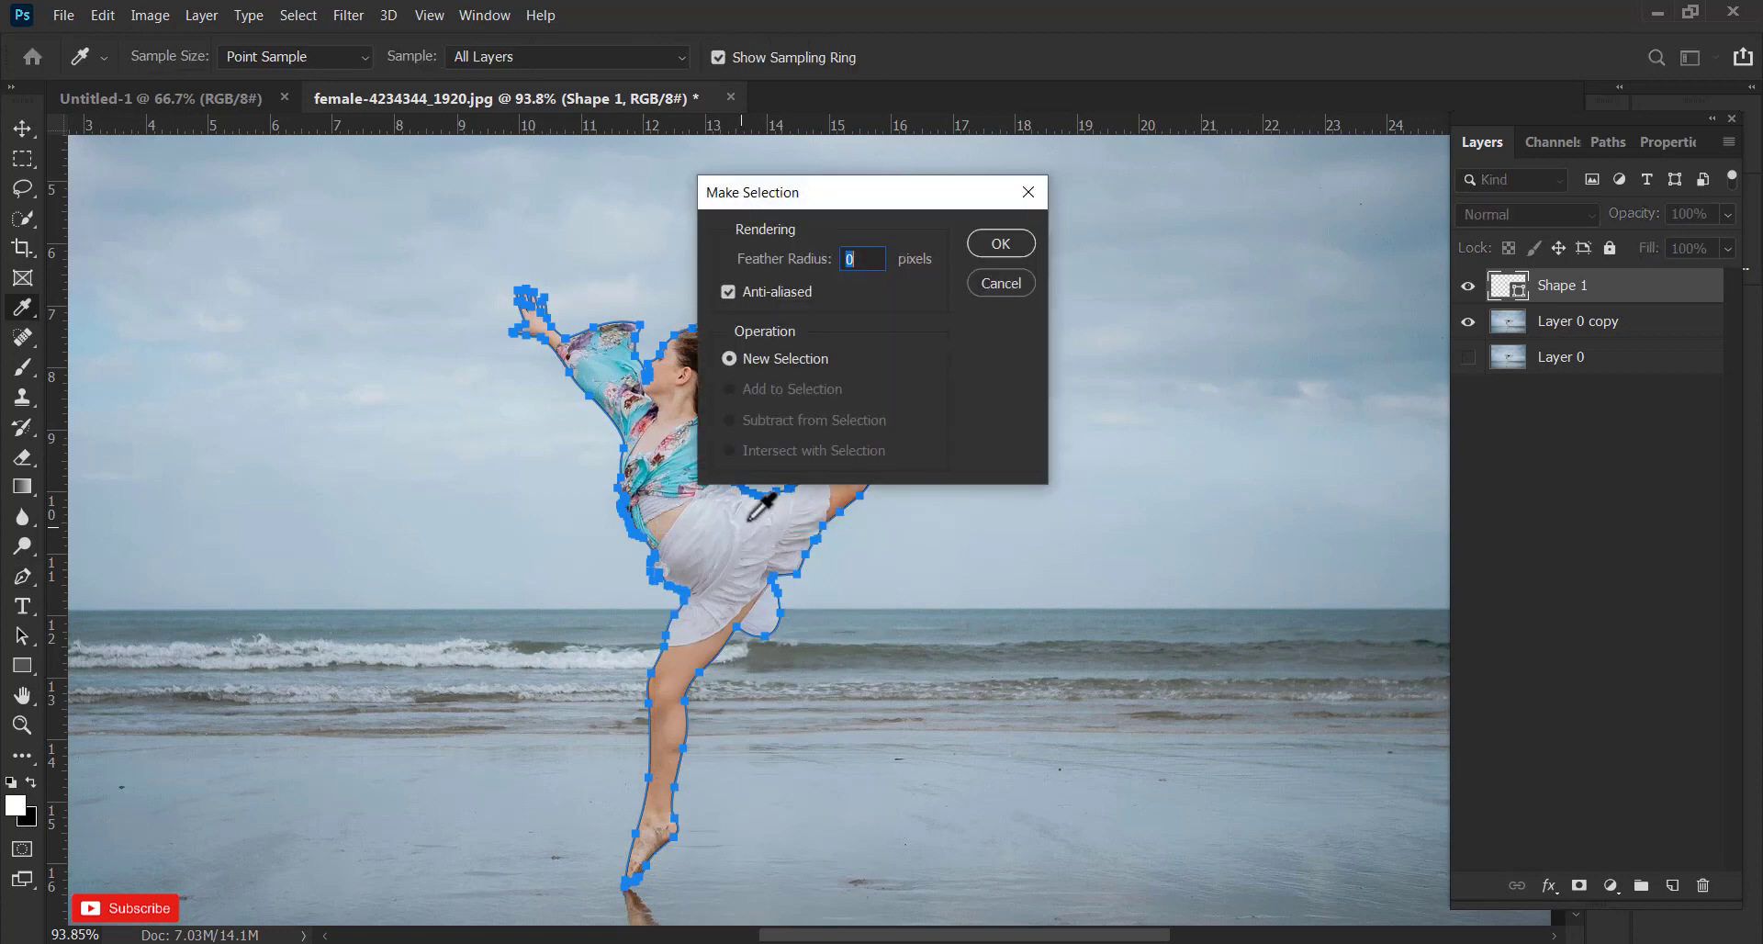
pyautogui.click(1001, 243)
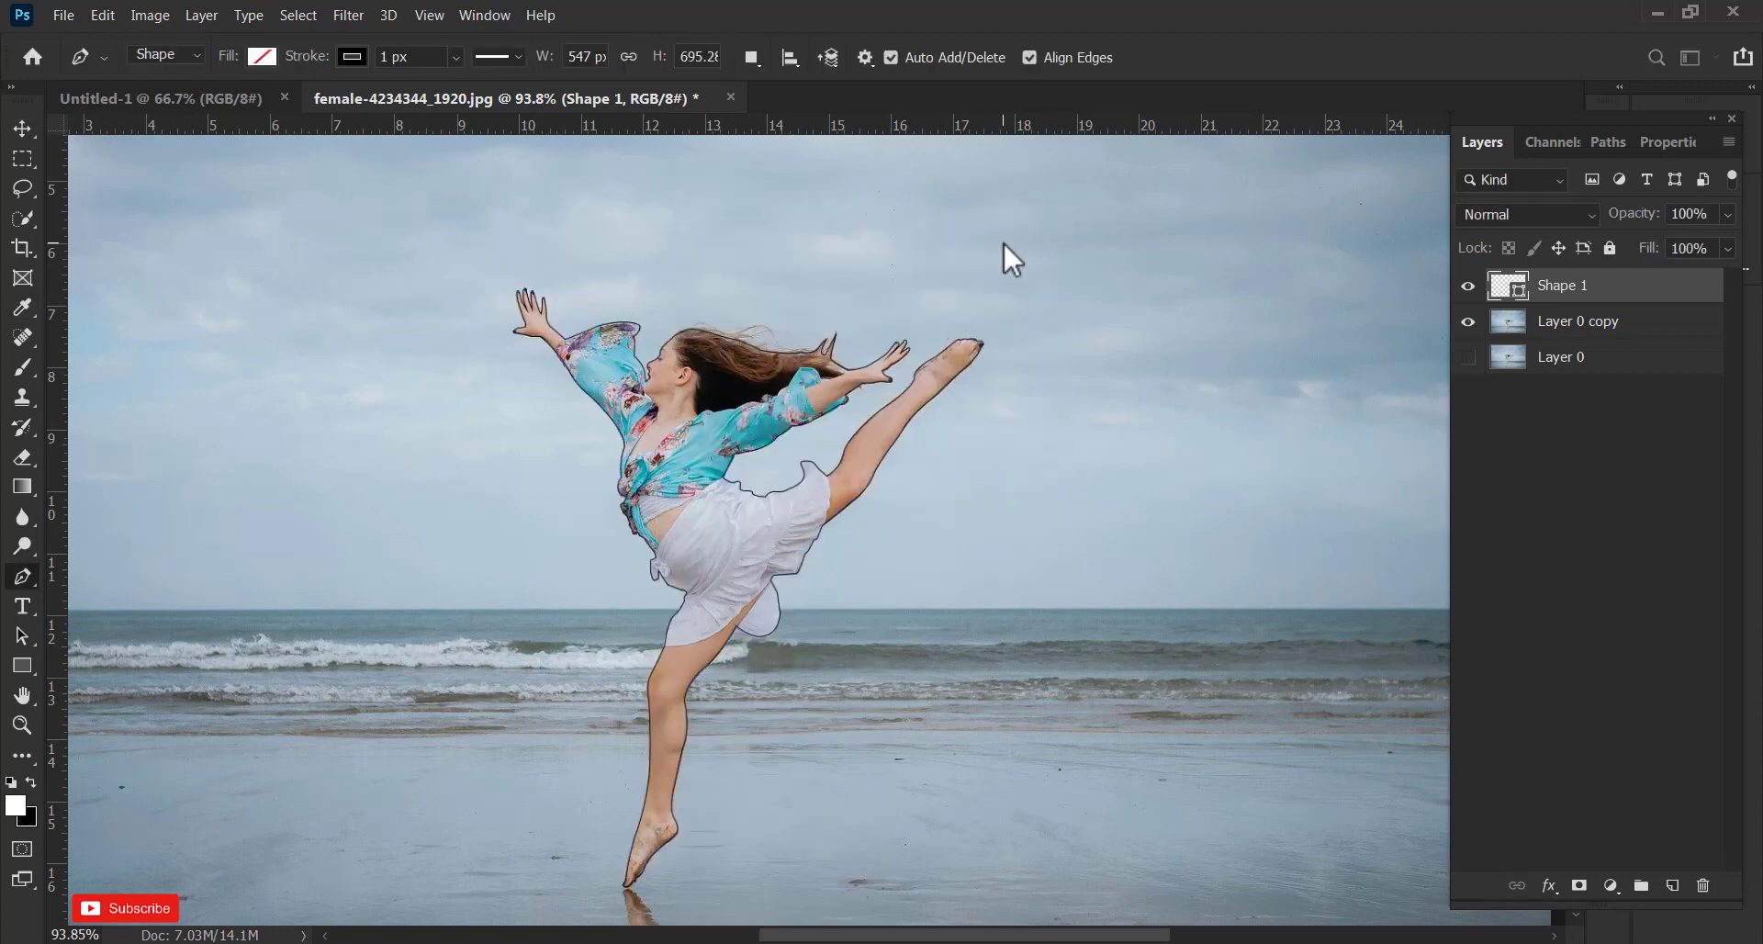
# Hide Shape 1 and add a layer mask to Layer 0 copy from the selection
pyautogui.click(1580, 322)
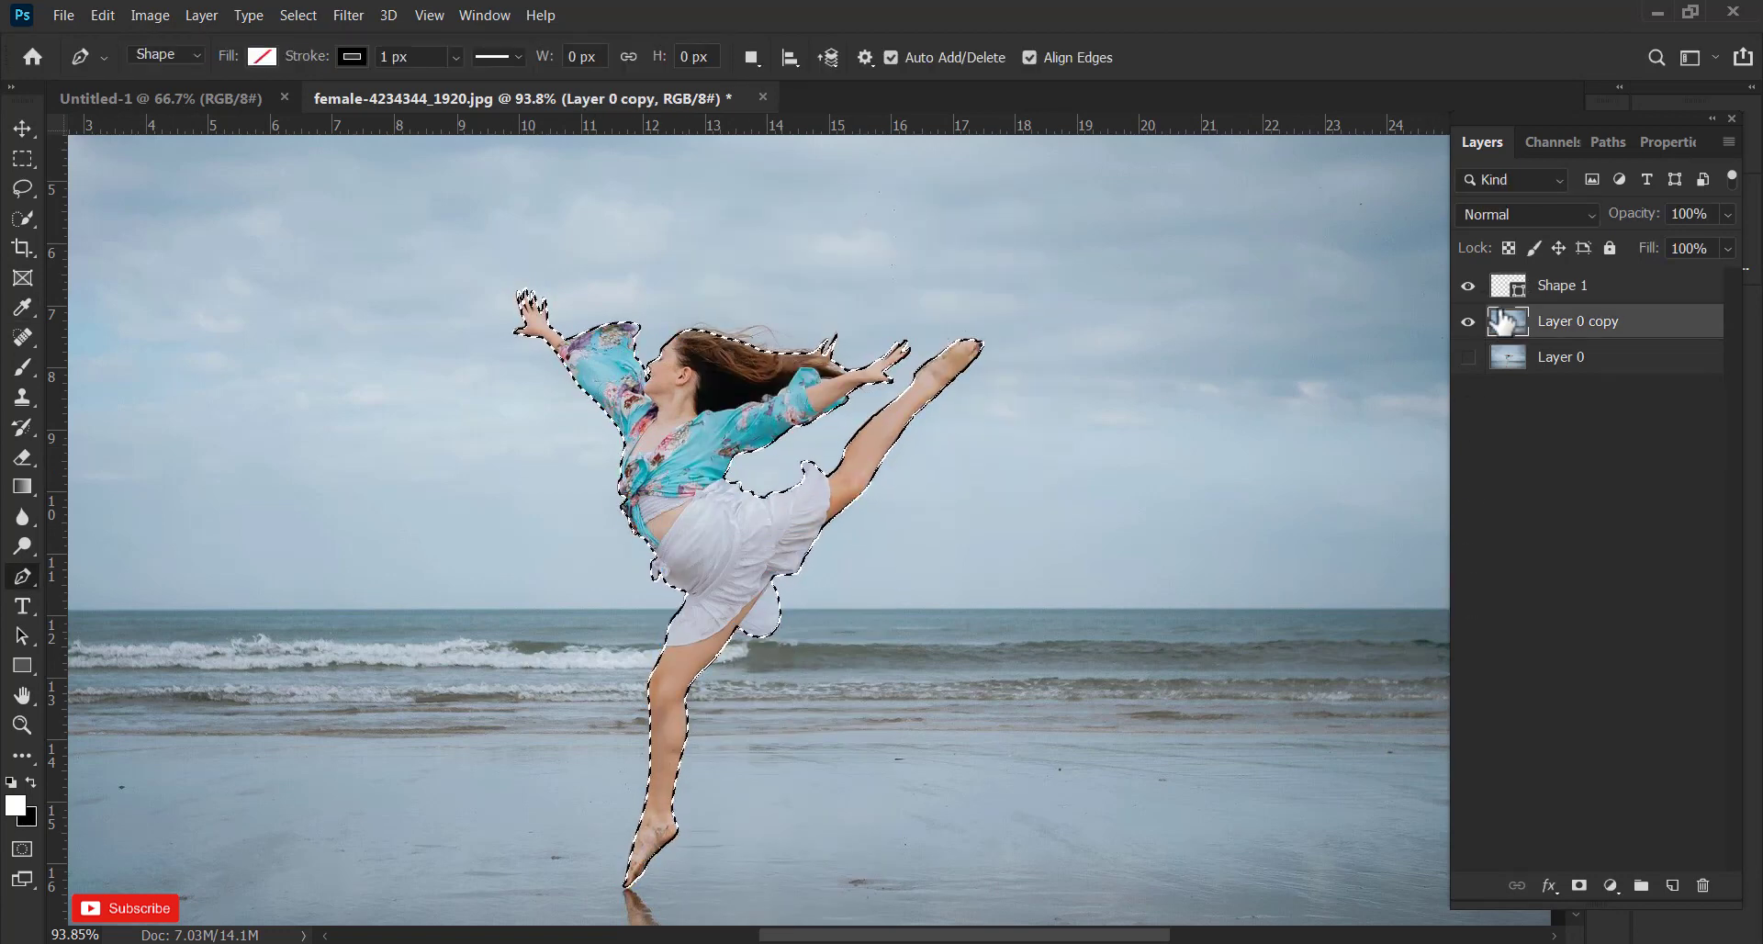
pyautogui.click(1468, 286)
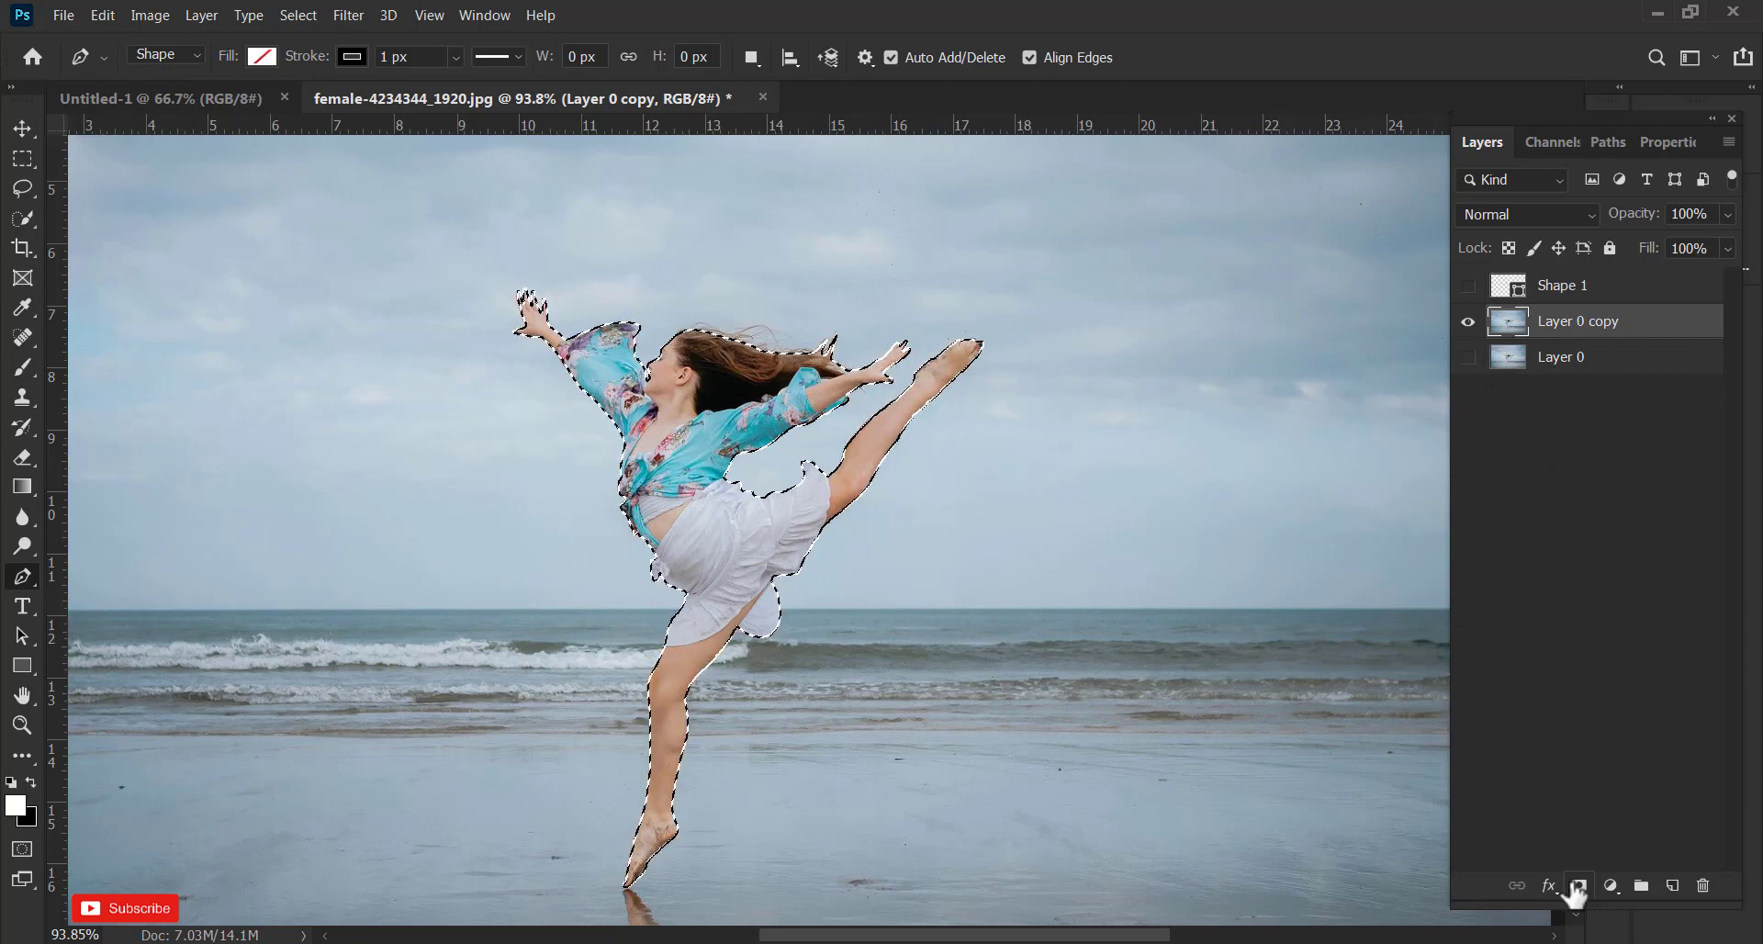
pyautogui.click(1580, 885)
pyautogui.click(1468, 322)
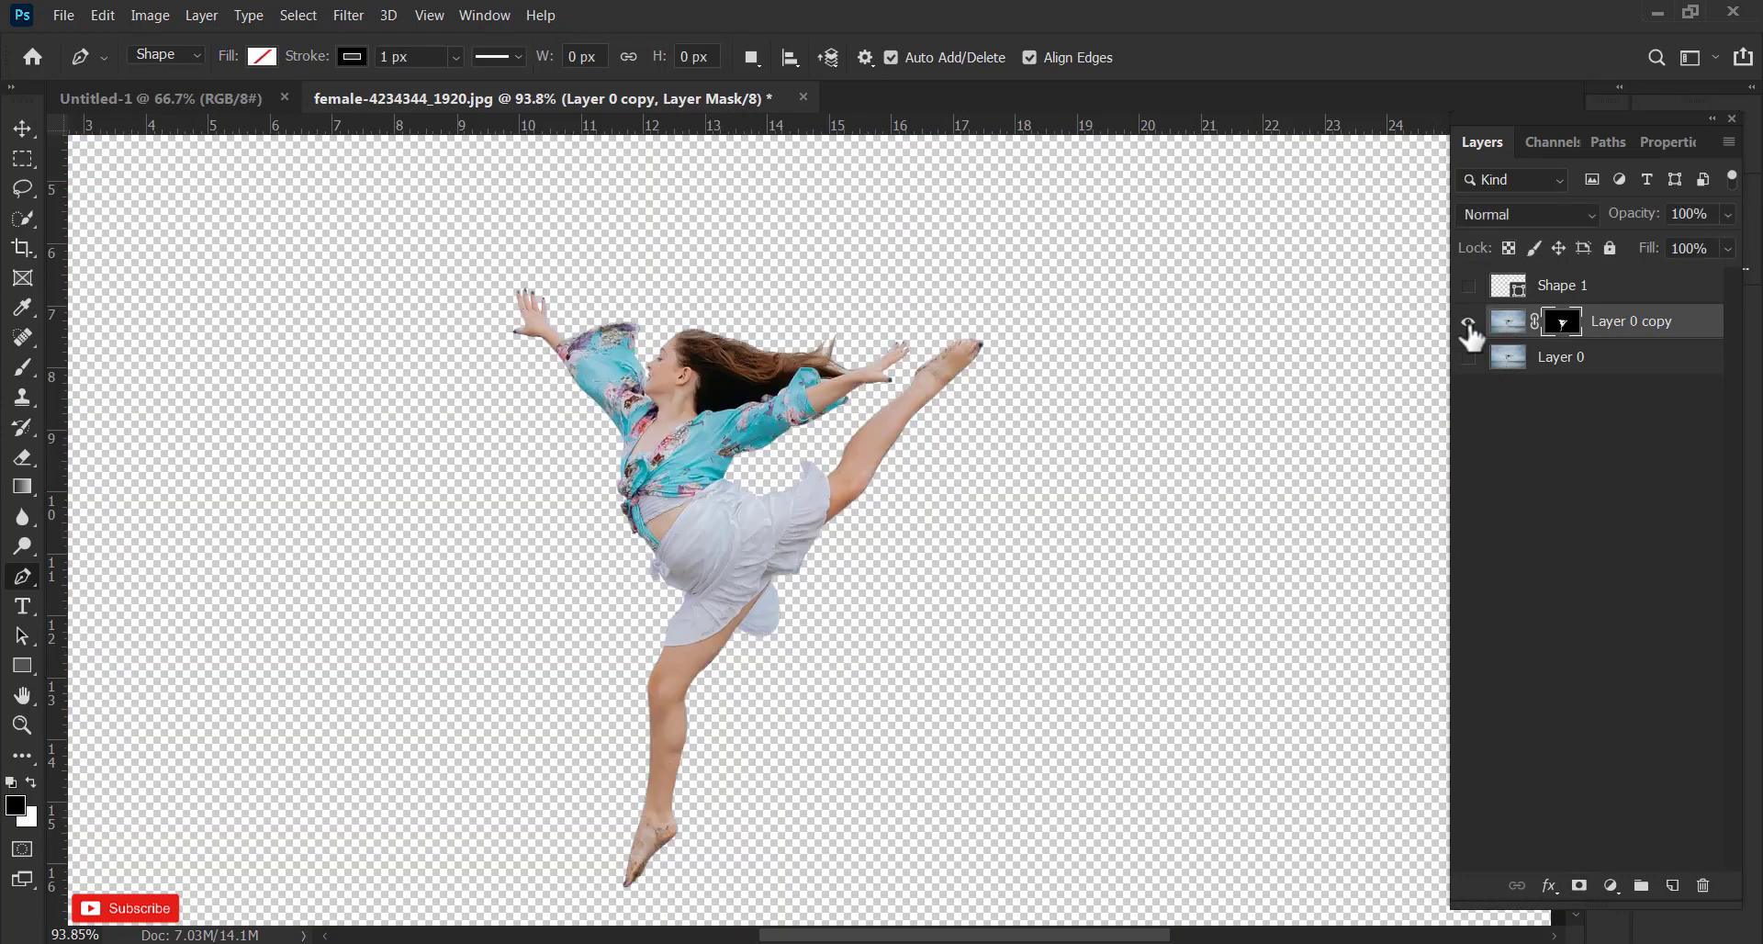
# Show Layer 0's beach photo, reload the copy's mask as a selection, and select Layer 0
pyautogui.click(1468, 321)
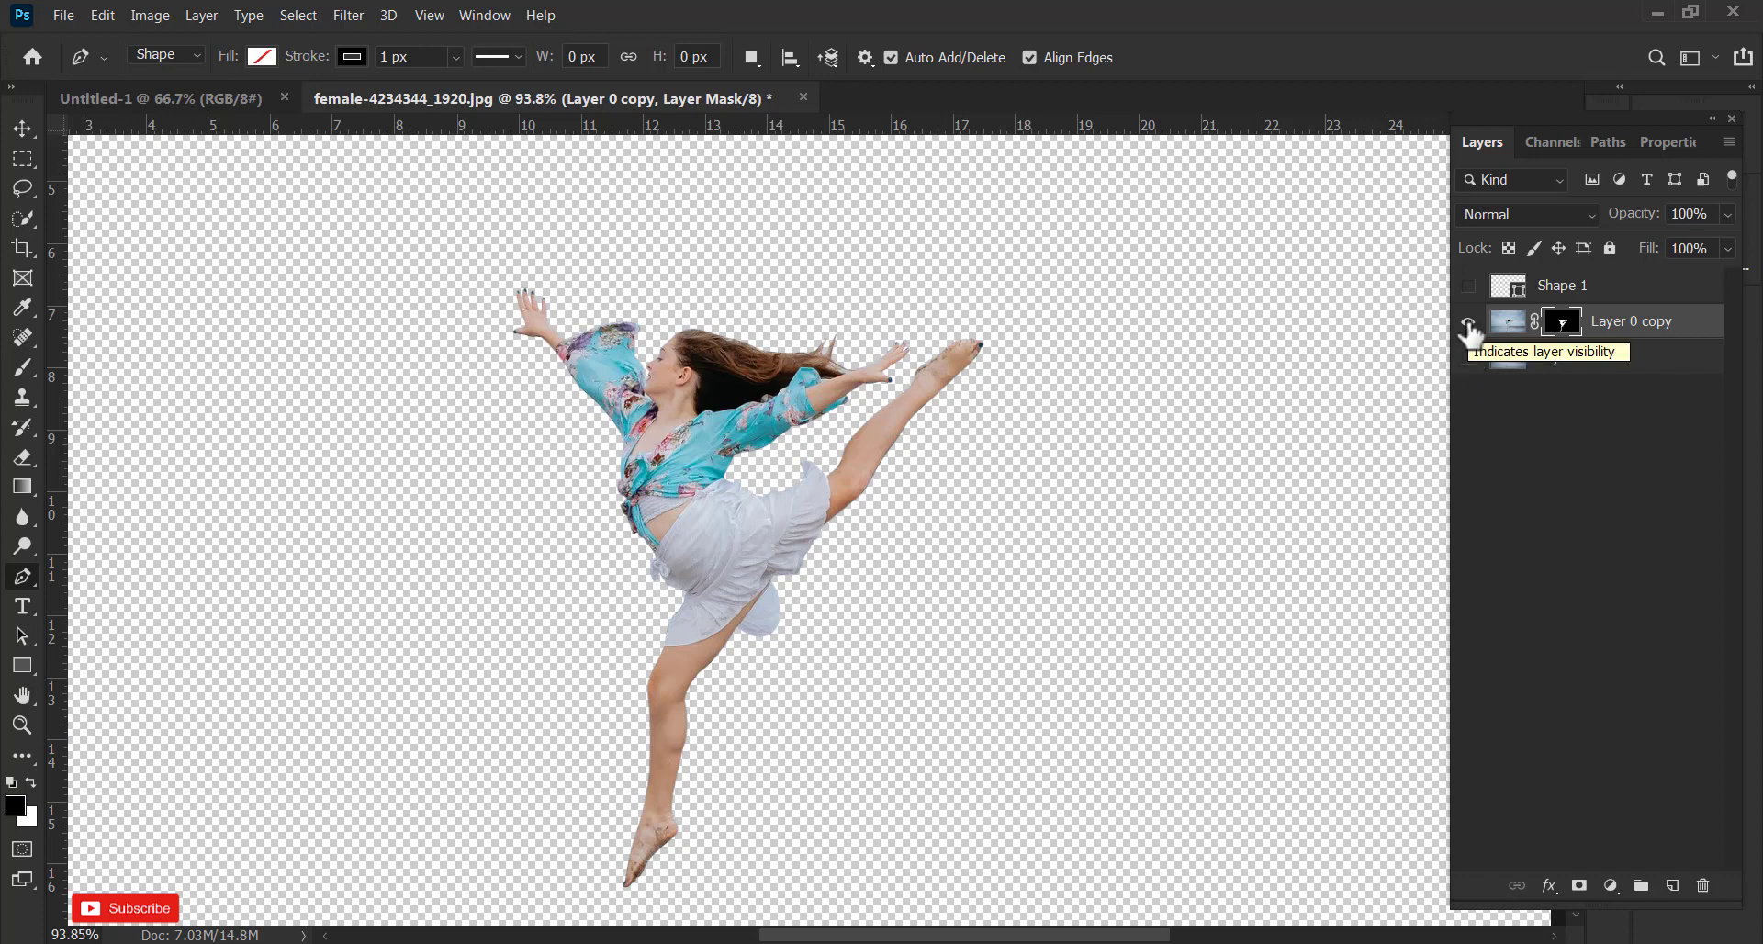
pyautogui.click(1469, 358)
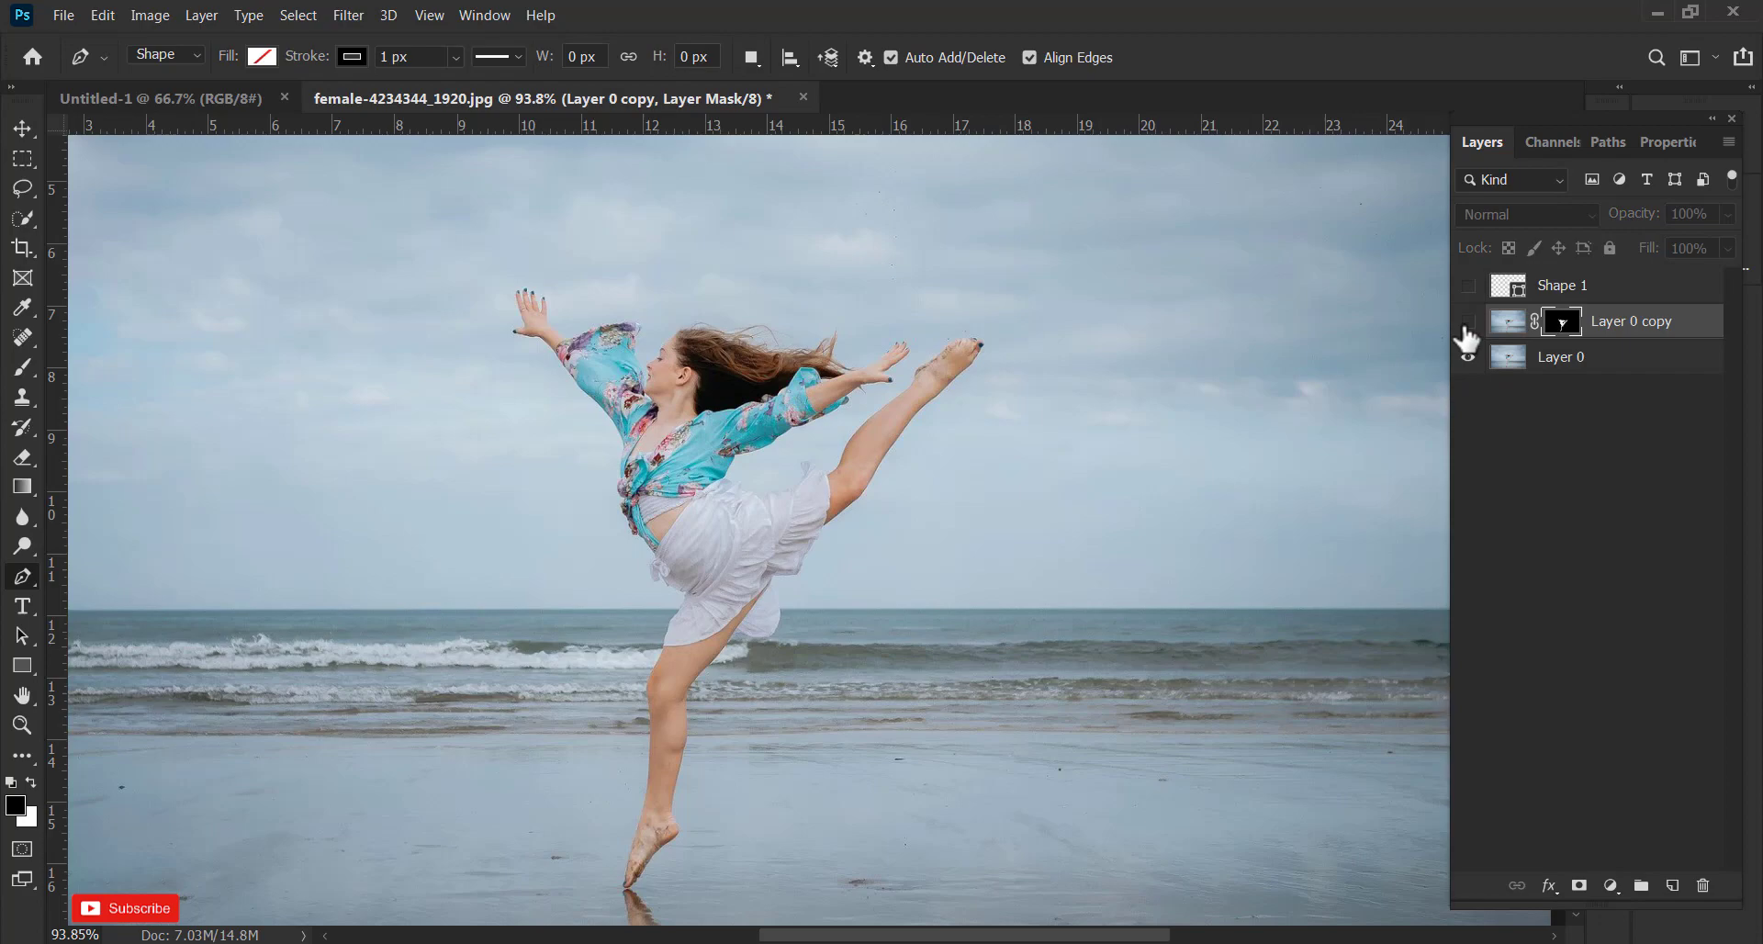
pyautogui.click(1468, 357)
pyautogui.keyDown('ctrl'); pyautogui.click(1563, 328); pyautogui.keyUp('ctrl')
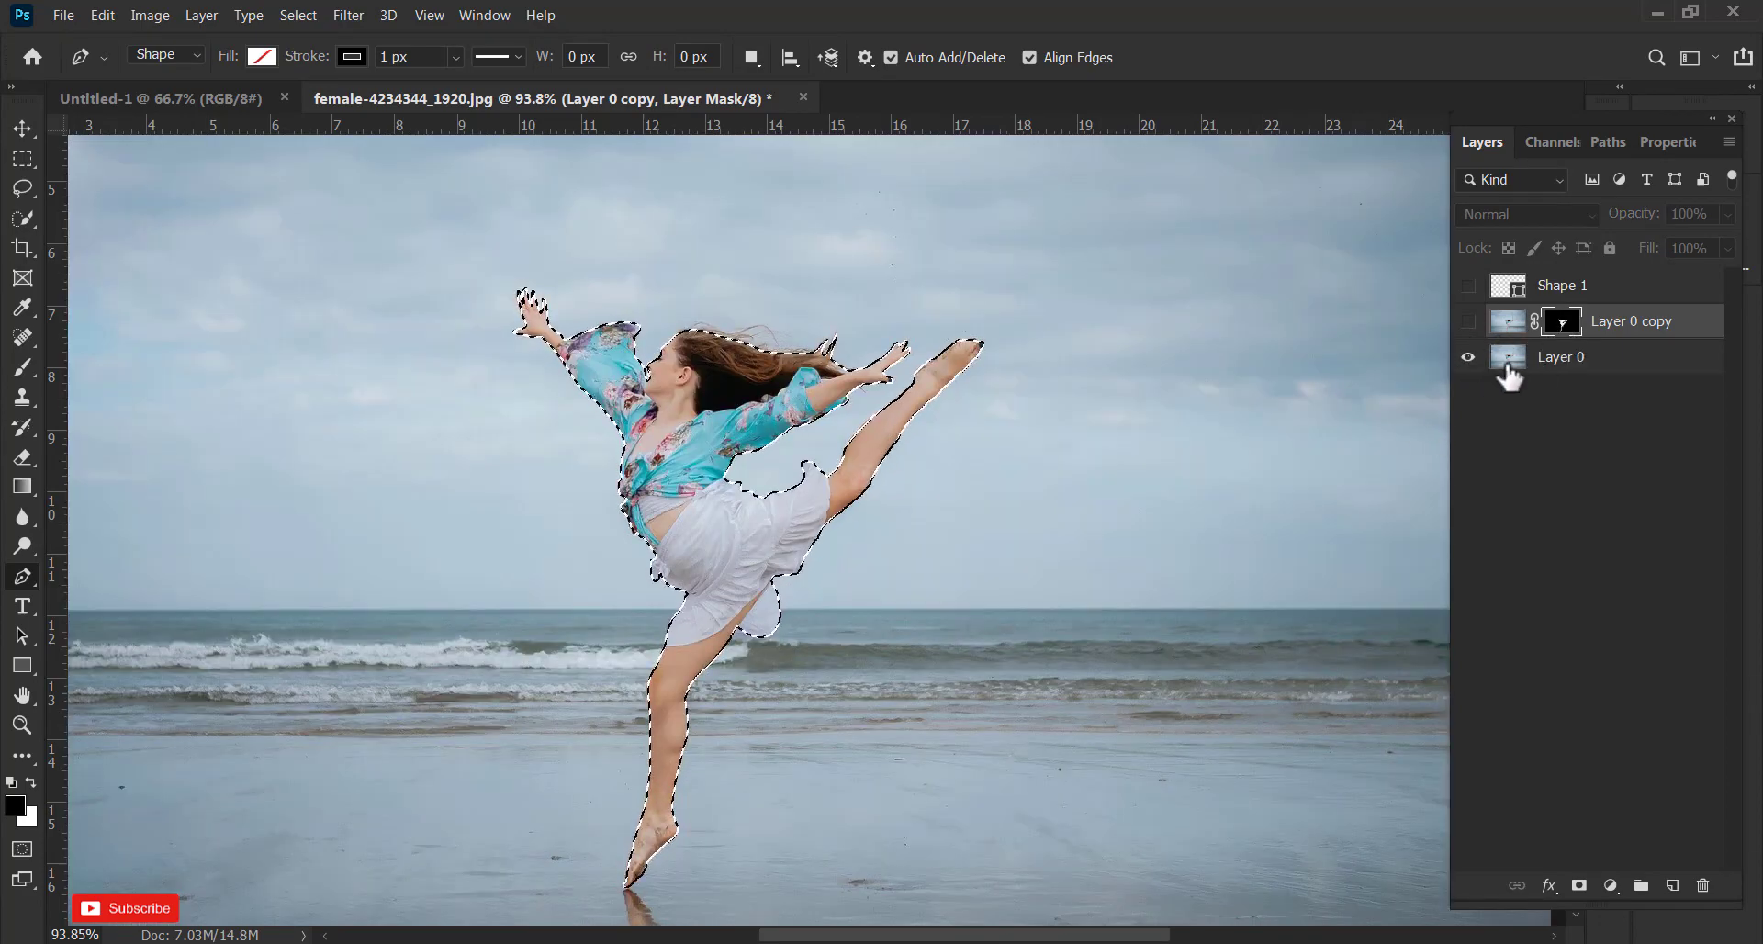
pyautogui.click(1547, 360)
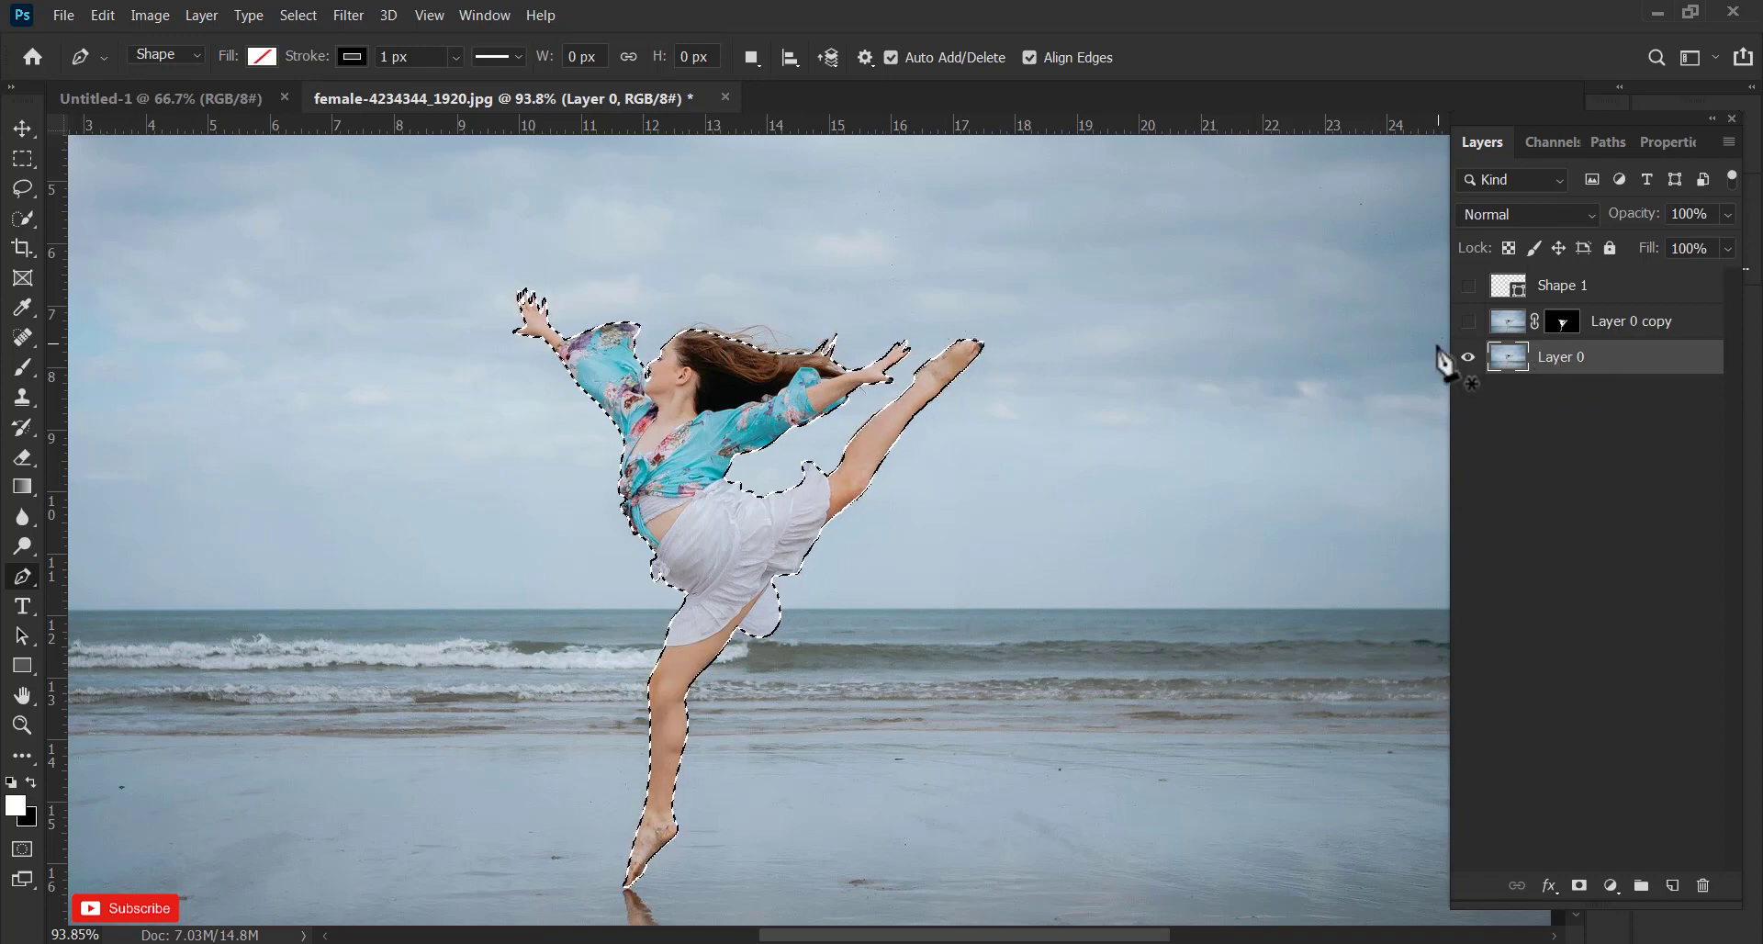
# Content-Aware fill the dancer selection on Layer 0, then deselect and fit the photo in view
pyautogui.press('v')
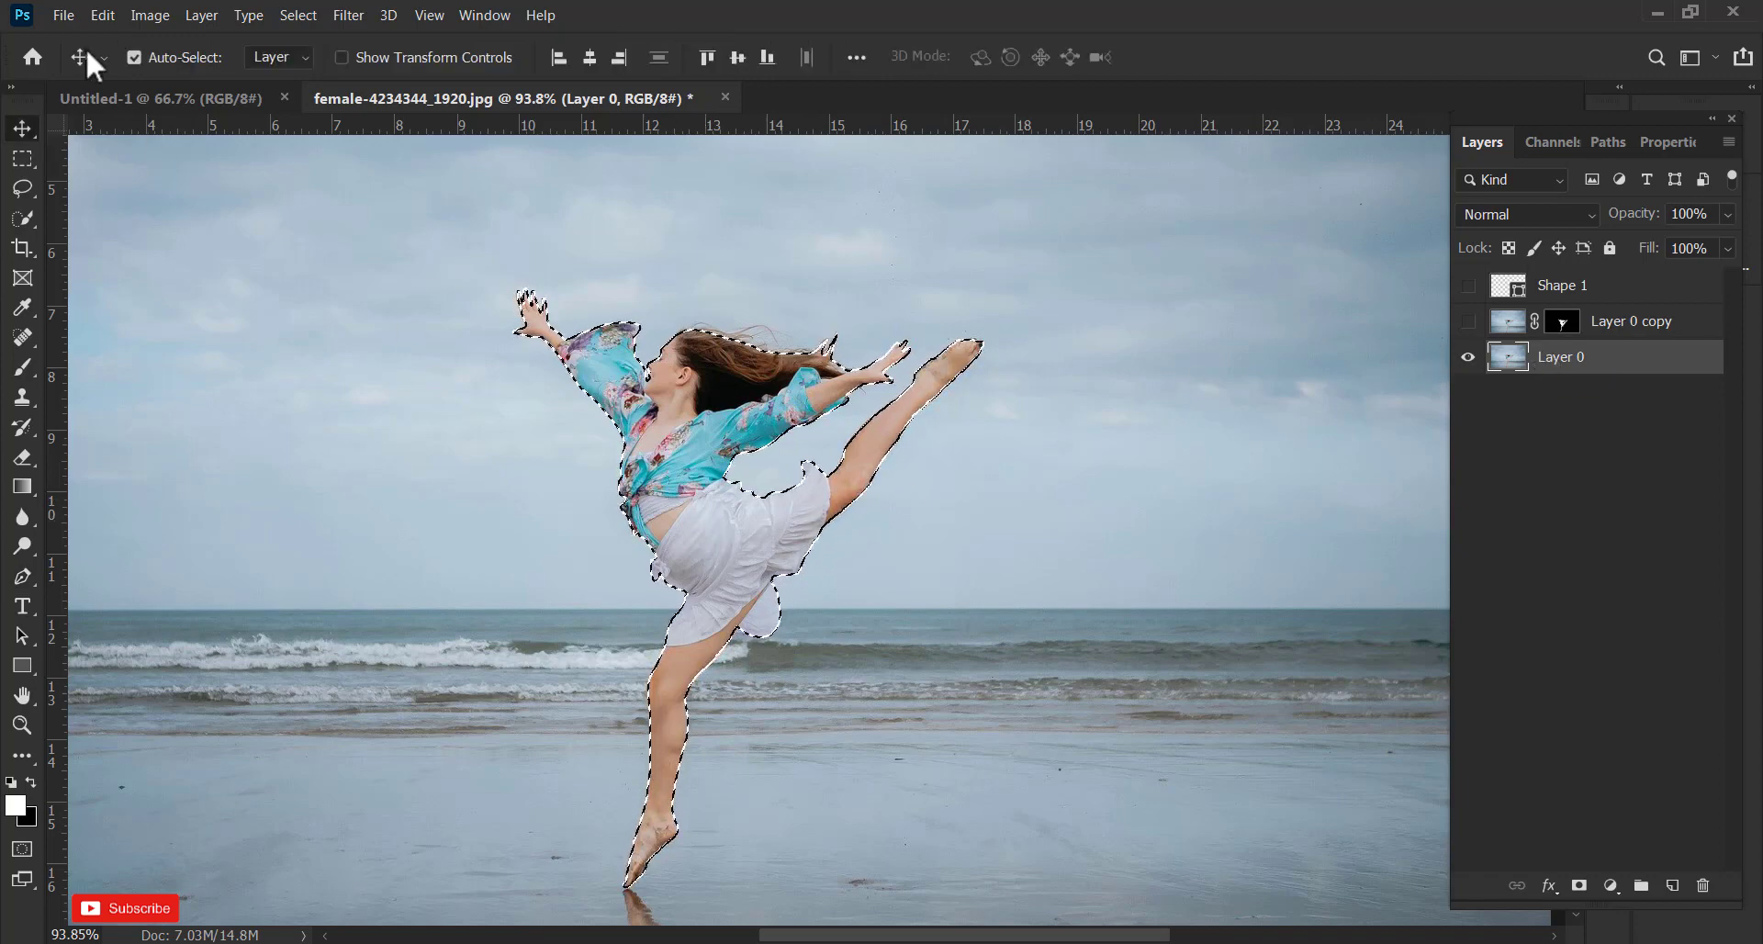
pyautogui.click(103, 15)
pyautogui.click(150, 355)
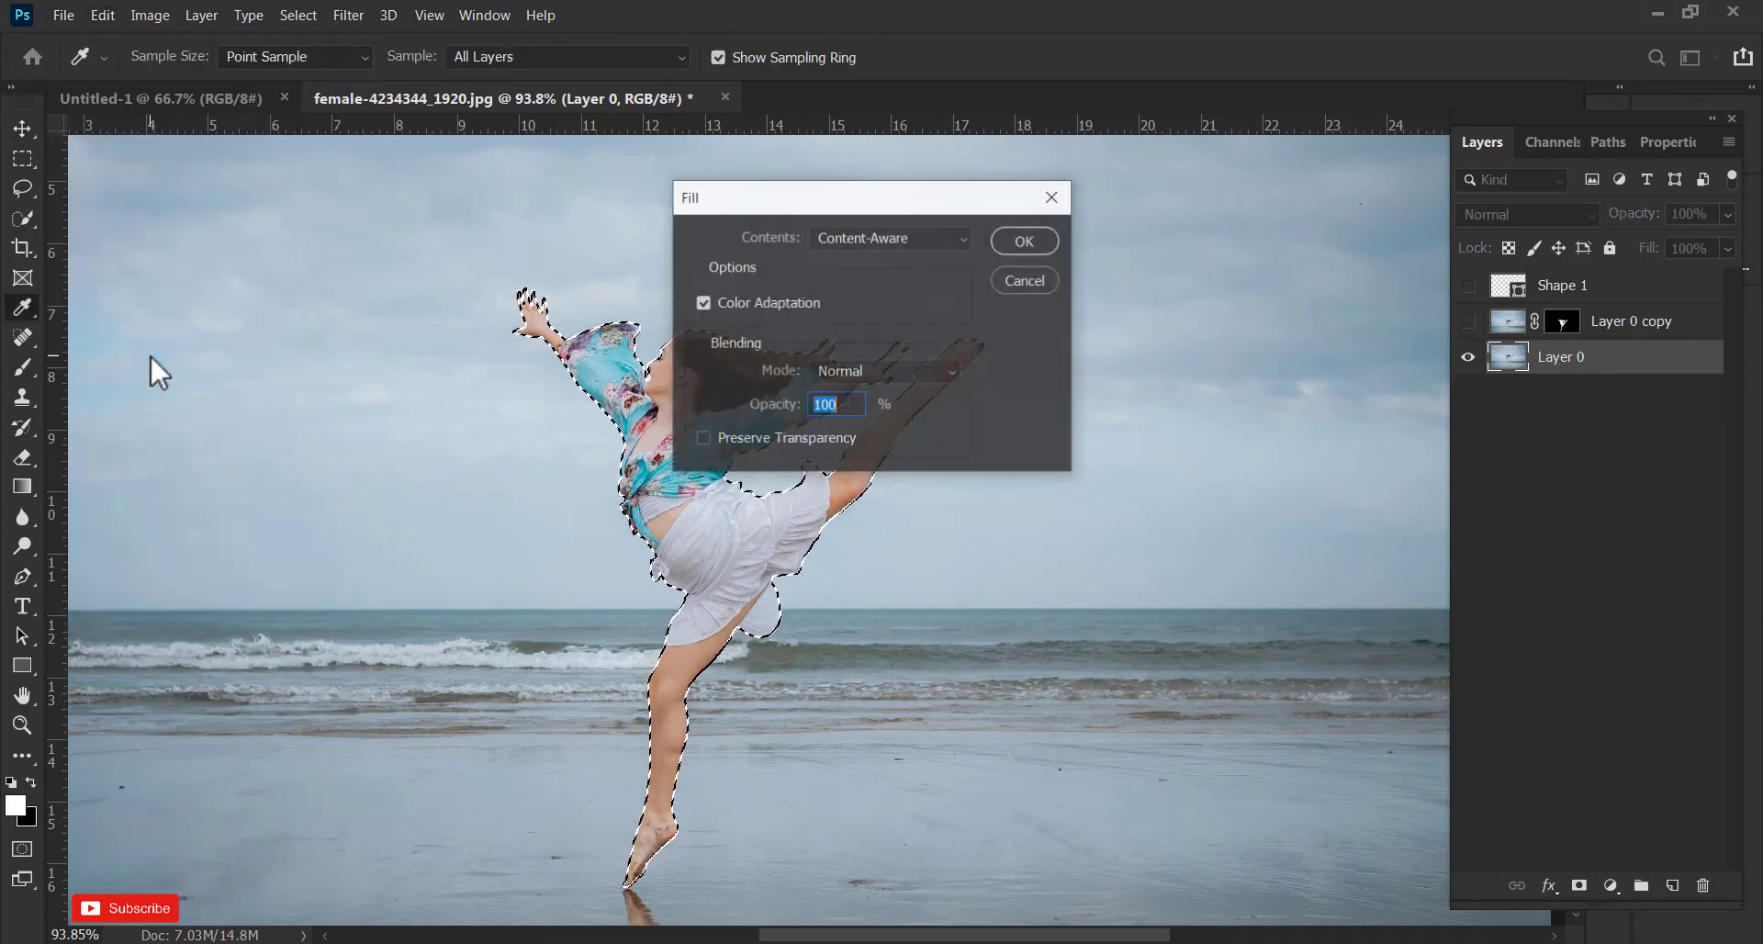
pyautogui.click(854, 239)
pyautogui.click(855, 341)
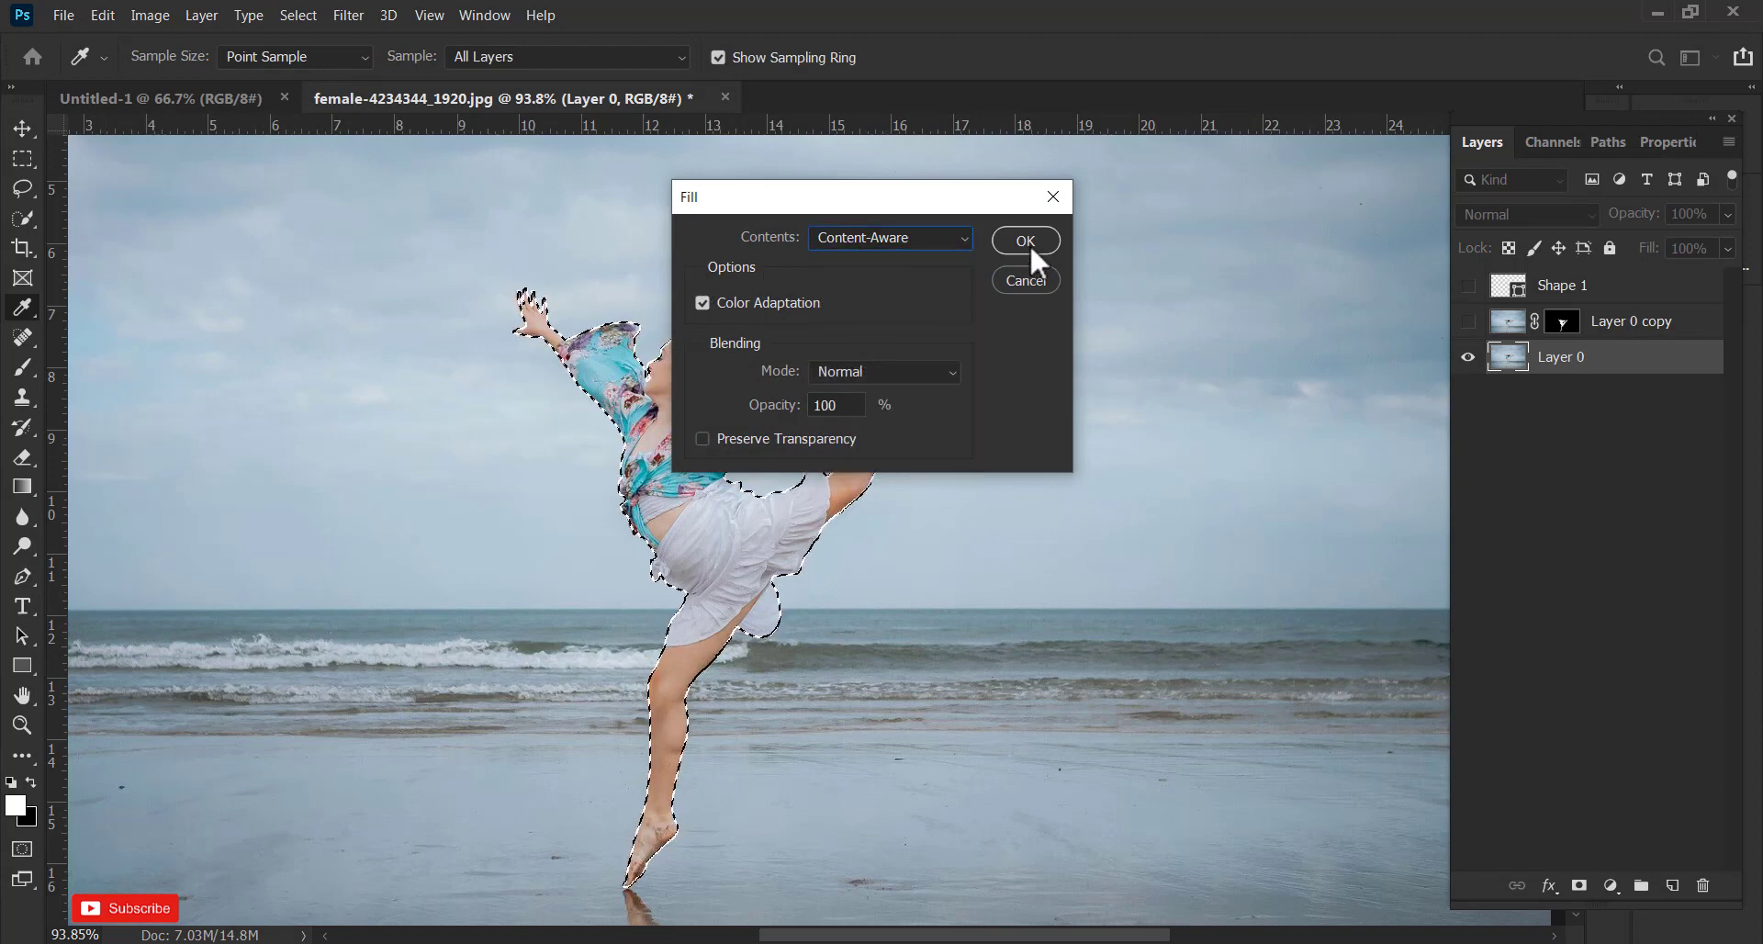
pyautogui.click(1026, 240)
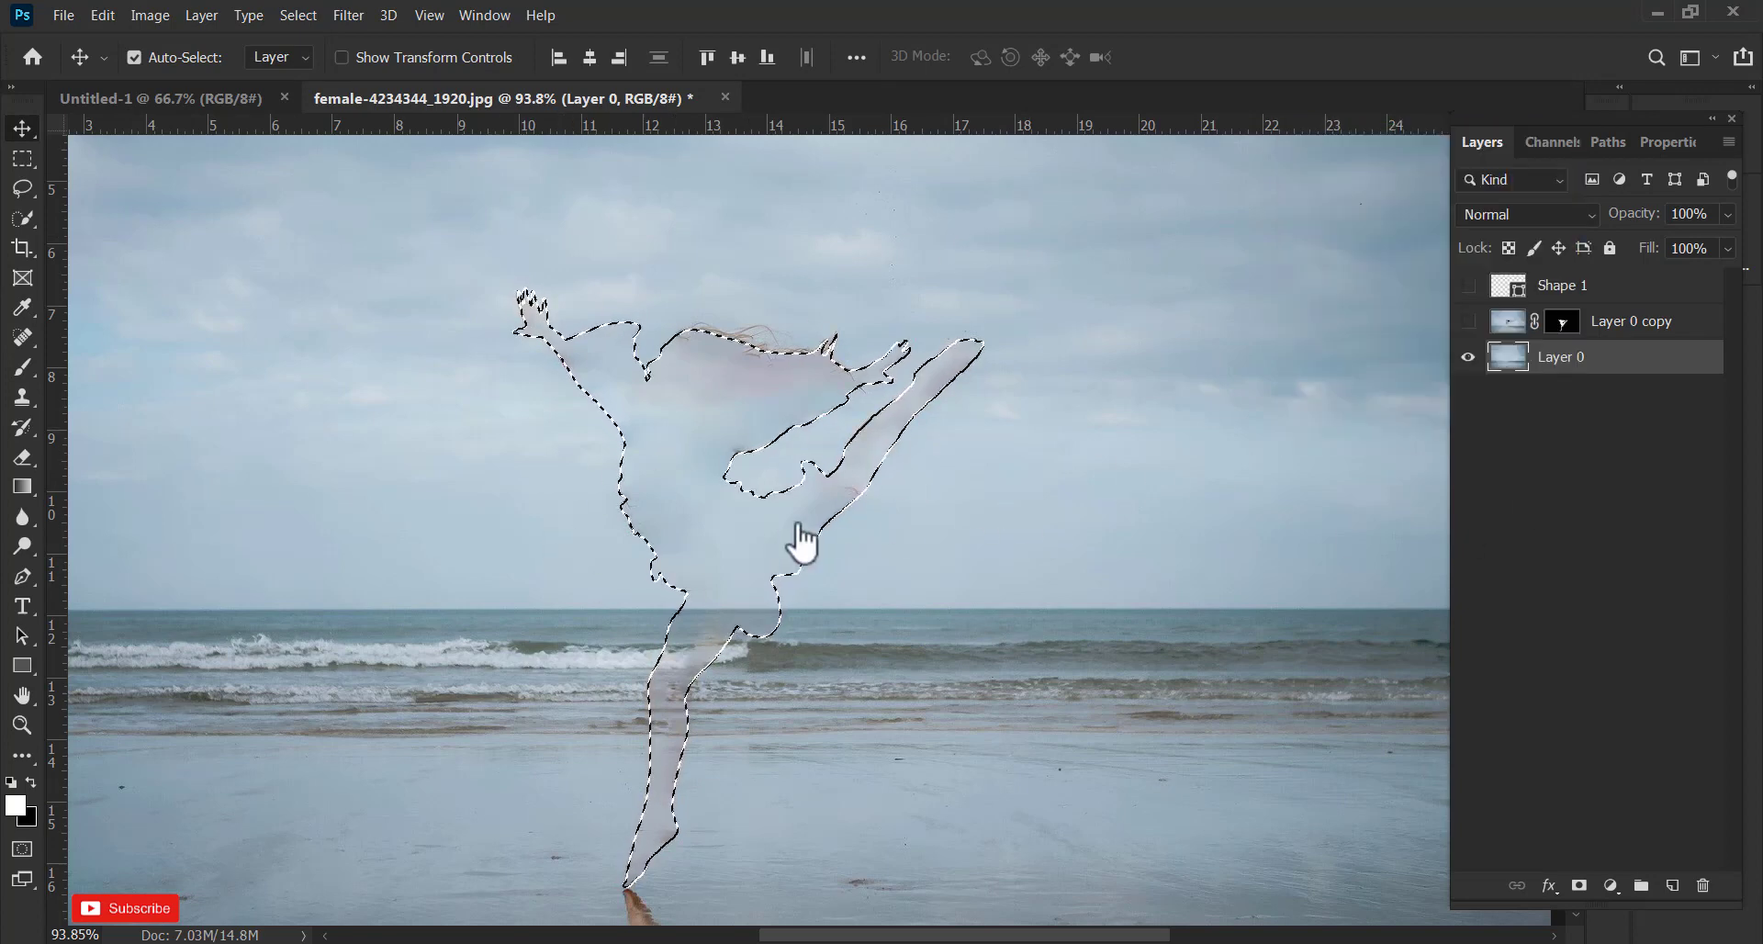
pyautogui.hotkey('ctrl', 'd')
pyautogui.hotkey('ctrl', '0')
pyautogui.rightClick(23, 336)
# With the Patch tool, cover the first leftover dancer smudge using clean area from the left
pyautogui.click(91, 382)
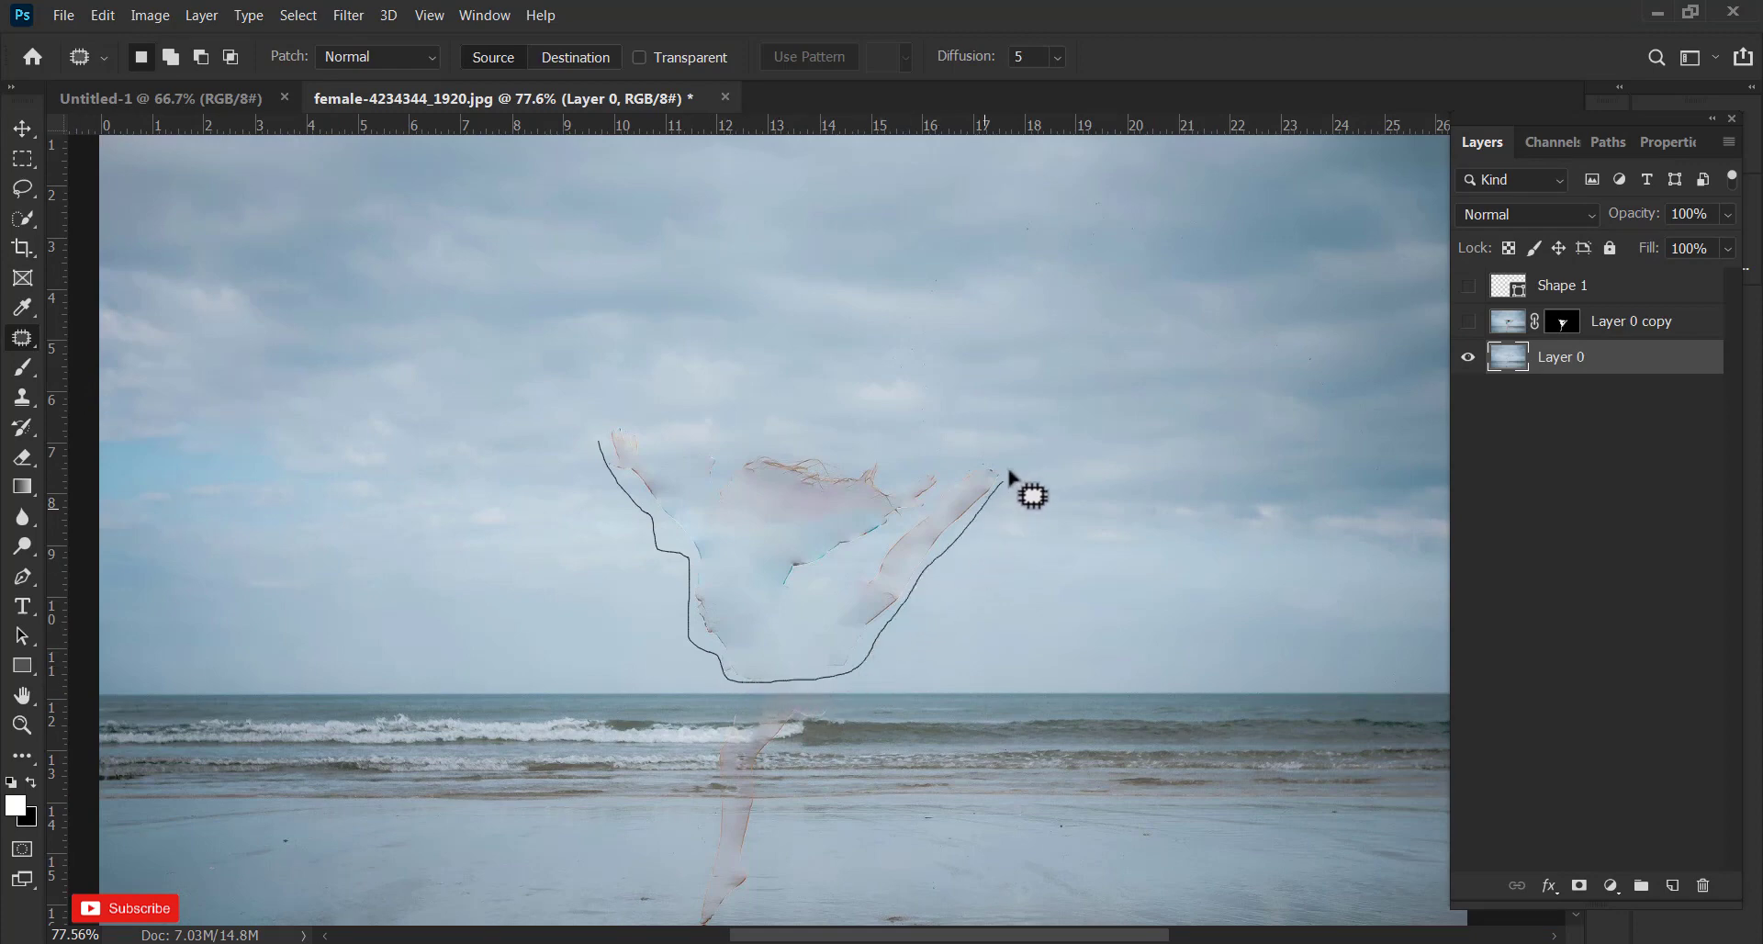
pyautogui.moveTo(779, 452); pyautogui.dragTo(599, 439)
pyautogui.moveTo(759, 511); pyautogui.dragTo(432, 436)
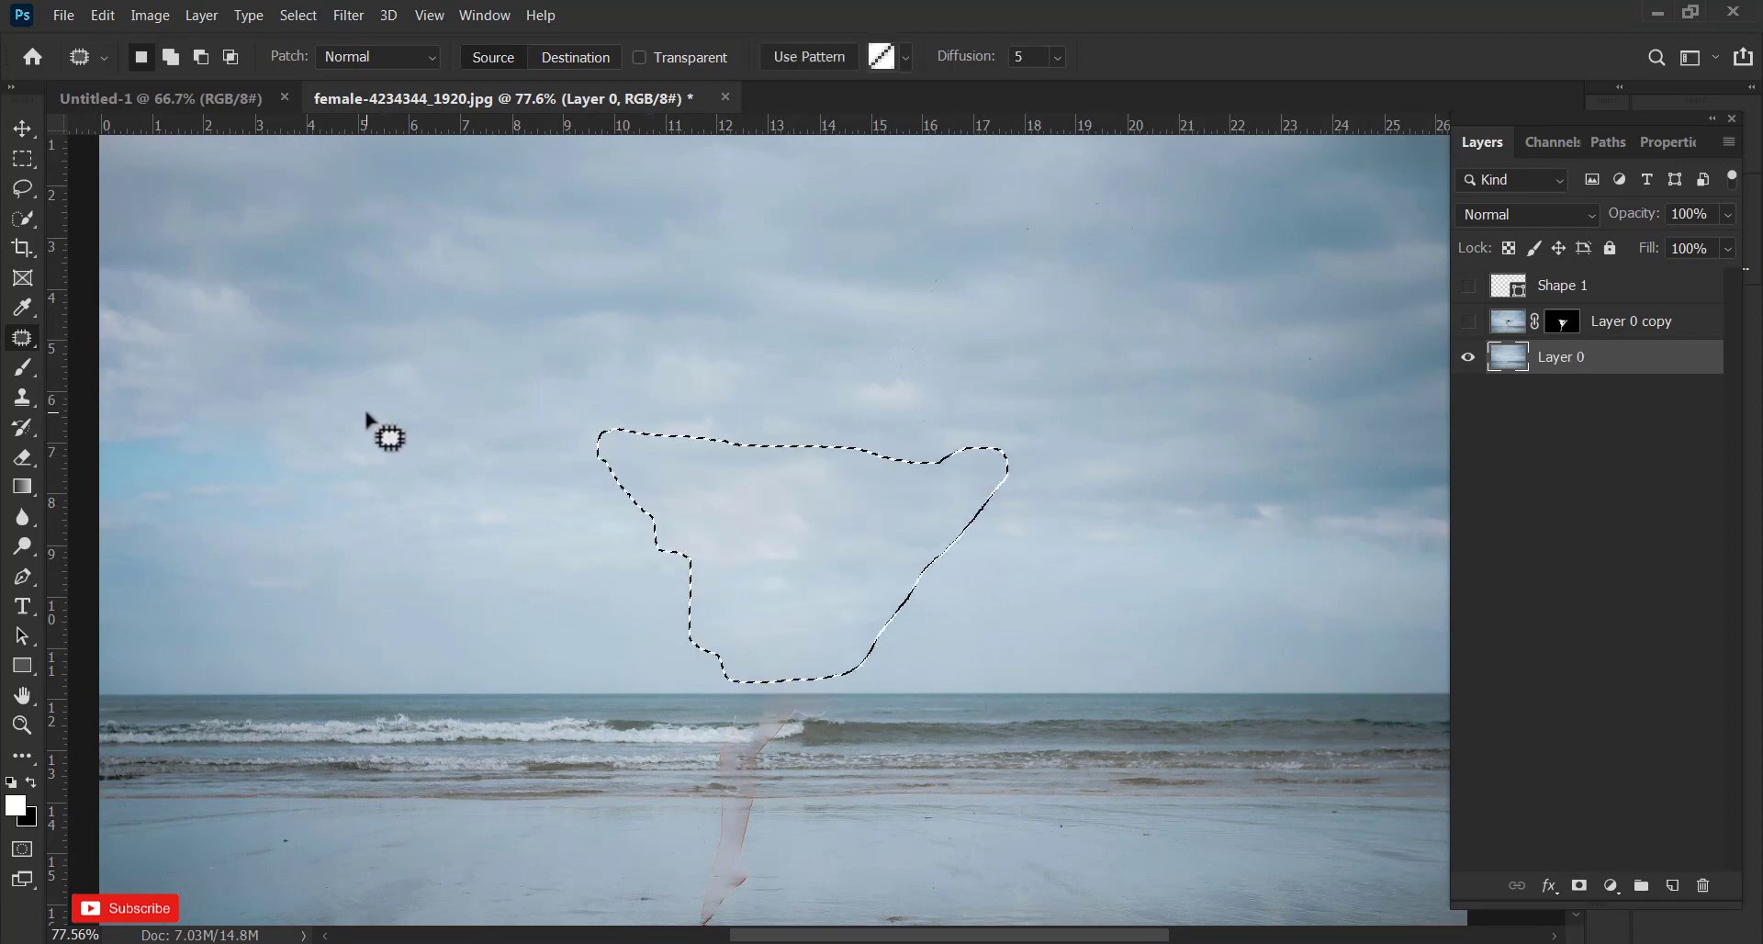
pyautogui.scroll(-3, 779, 637)
pyautogui.scroll(2, 780, 637)
pyautogui.scroll(2, 735, 837)
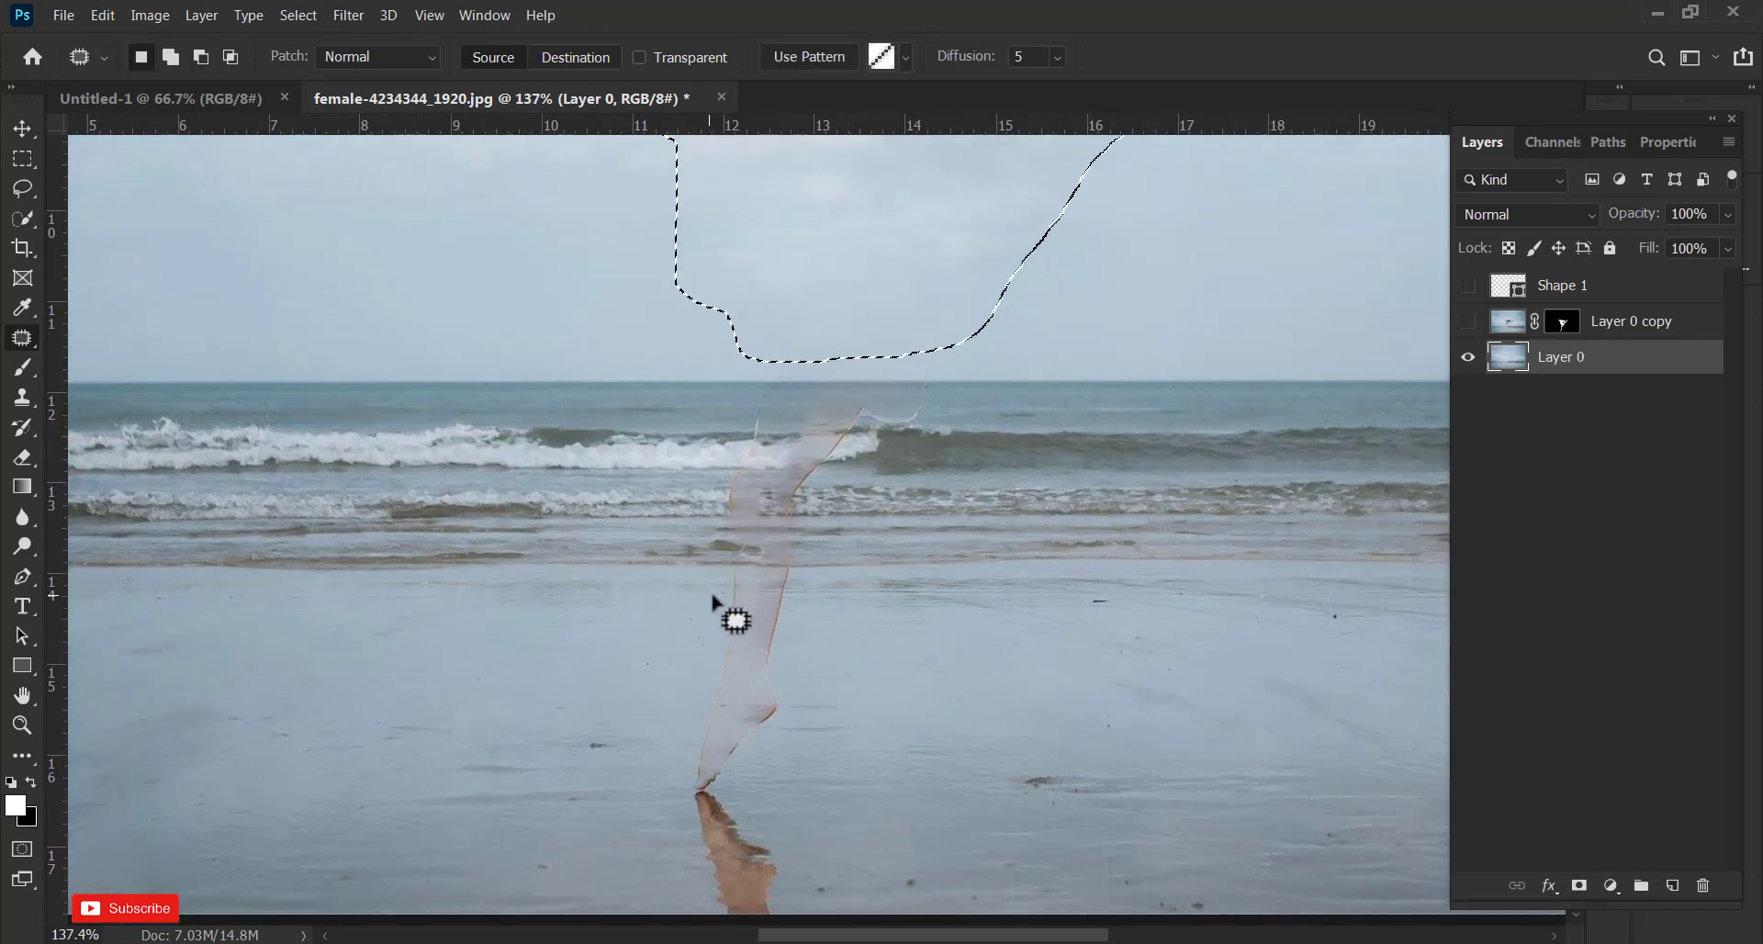
pyautogui.moveTo(718, 592); pyautogui.dragTo(684, 817)
pyautogui.moveTo(707, 577); pyautogui.dragTo(716, 588)
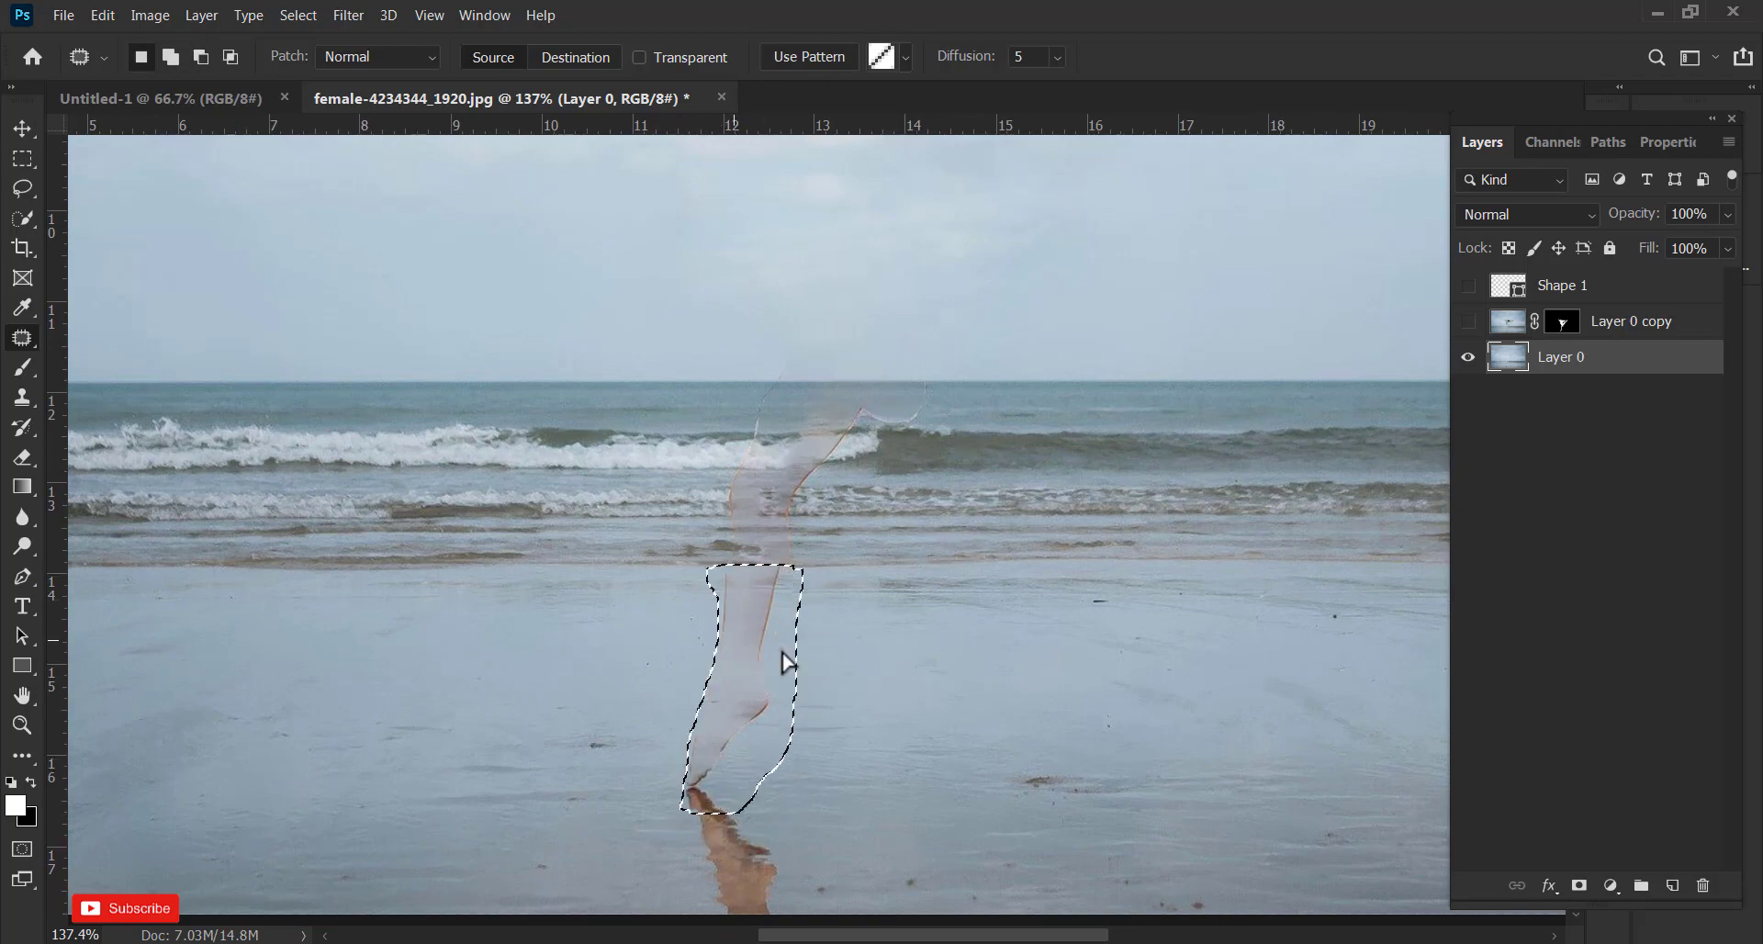
pyautogui.moveTo(734, 661); pyautogui.dragTo(922, 663)
pyautogui.scroll(-3, 724, 610)
# Patch the leftover feet on the sand with clean sand from the left
pyautogui.moveTo(671, 676)
pyautogui.mouseDown()
pyautogui.moveTo(720, 661)
pyautogui.moveTo(562, 712)
pyautogui.mouseUp()
pyautogui.moveTo(674, 525); pyautogui.dragTo(647, 599)
pyautogui.moveTo(708, 649); pyautogui.dragTo(499, 700)
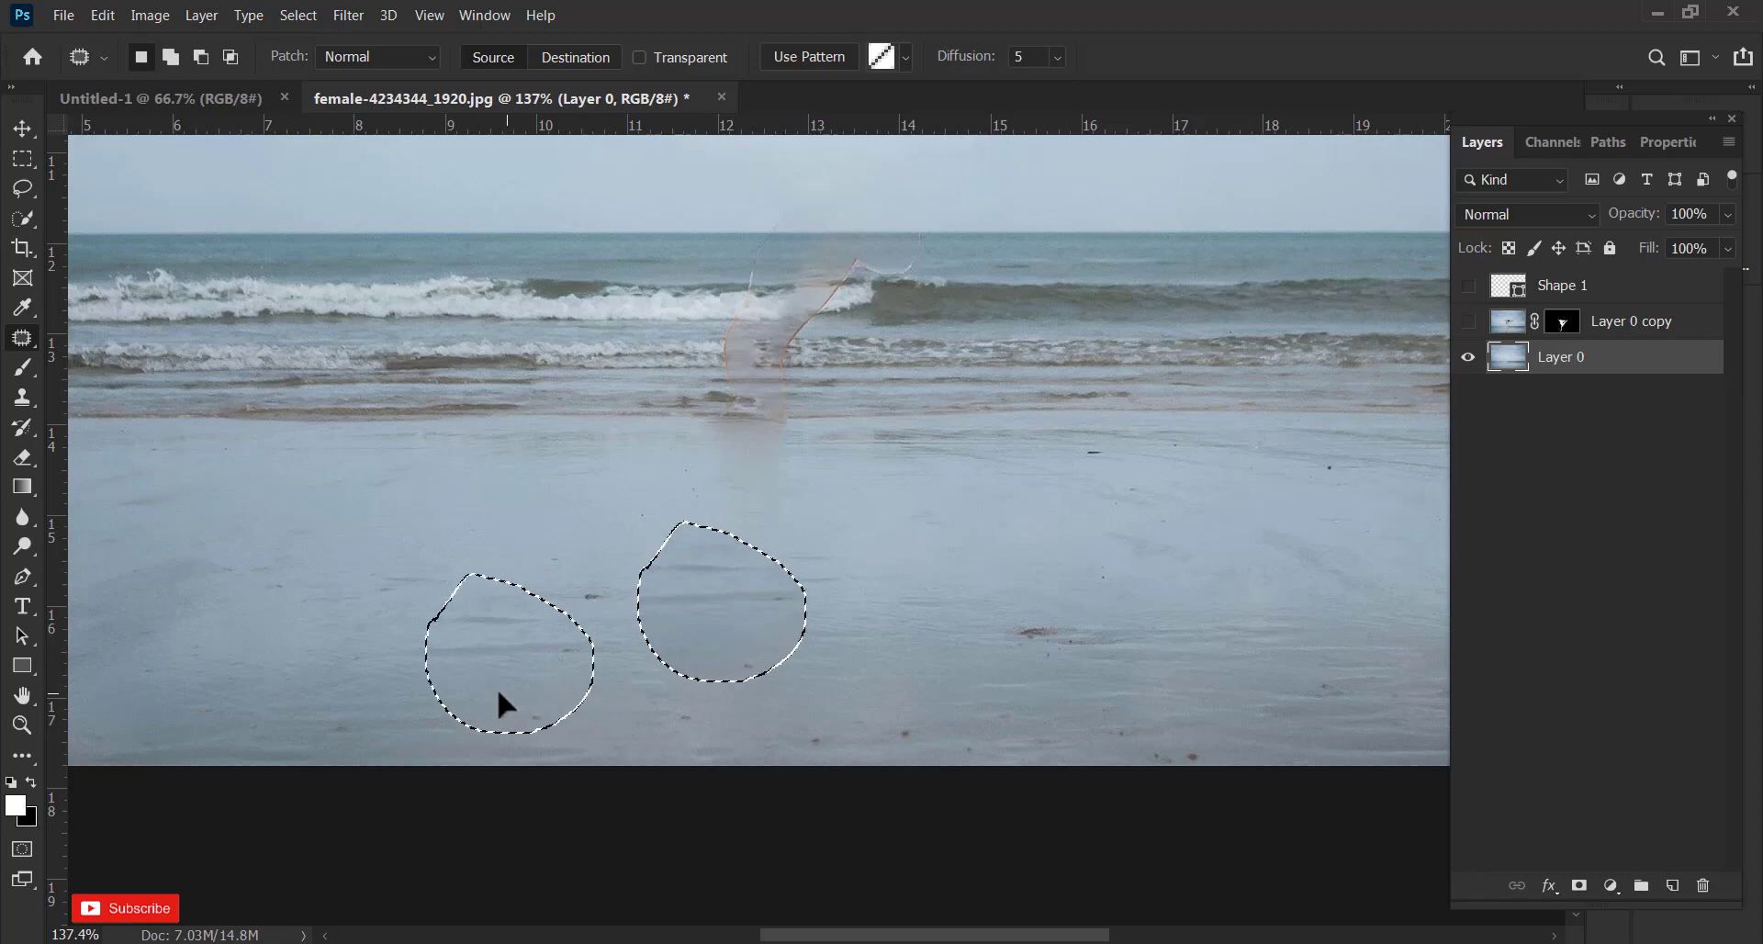
pyautogui.scroll(3, 759, 484)
# Patch the faint leg remnant near the waterline with clean sand
pyautogui.moveTo(649, 472); pyautogui.dragTo(739, 520)
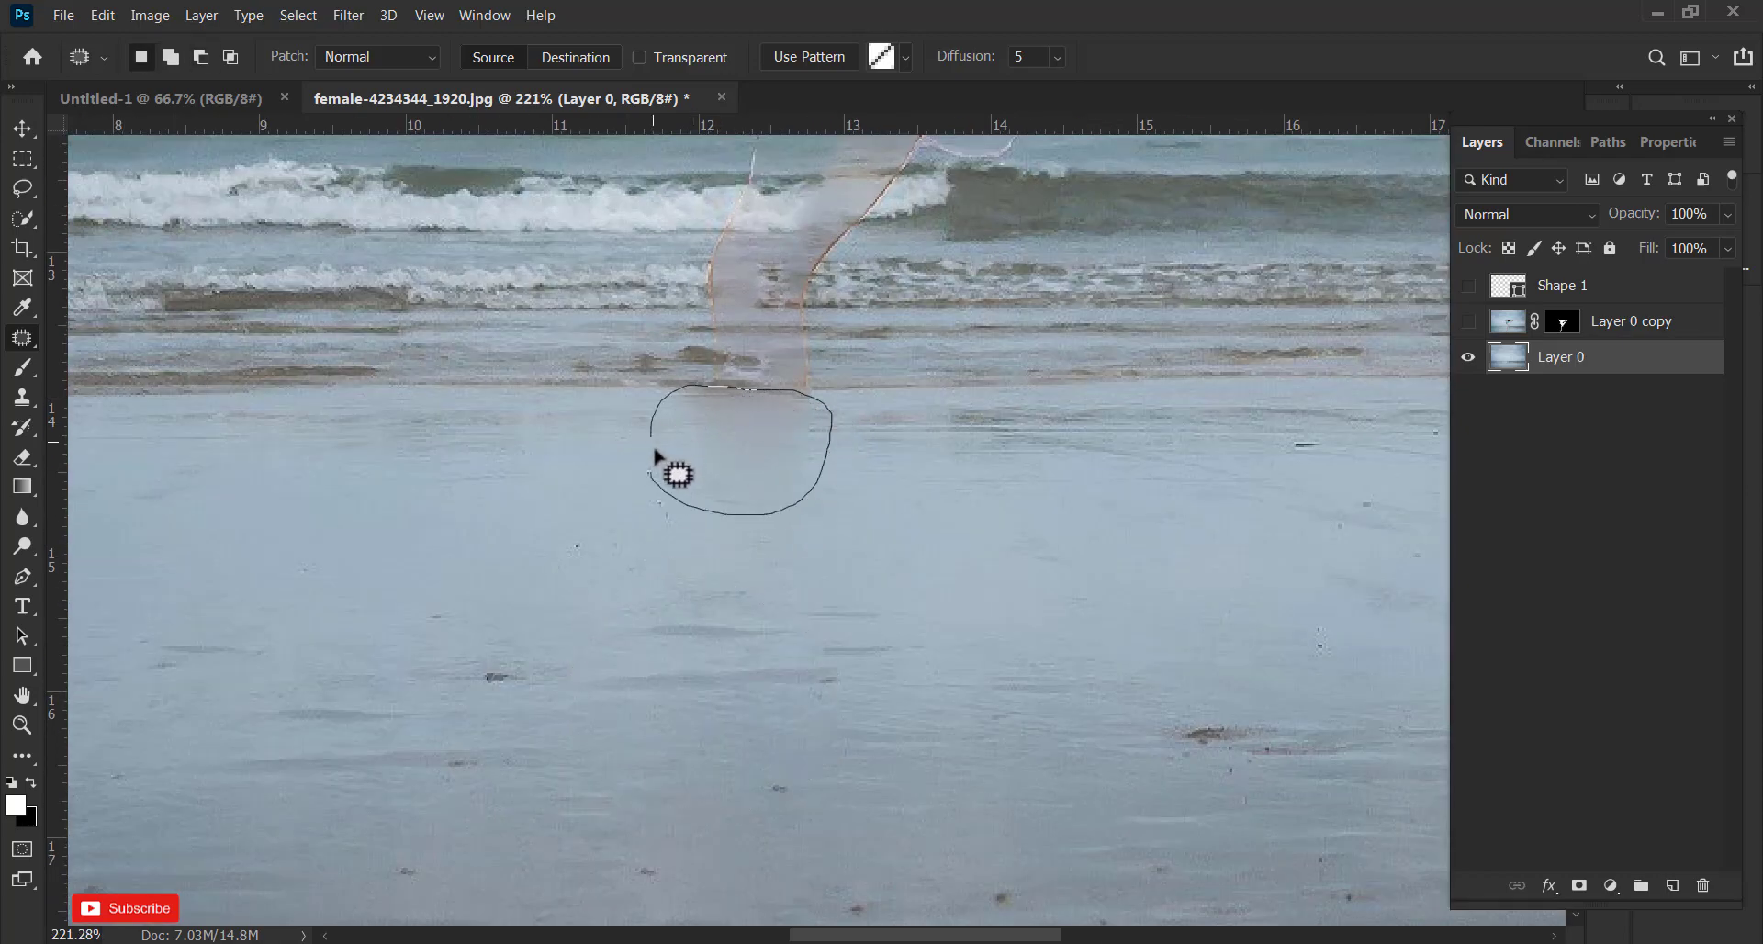
pyautogui.moveTo(654, 456); pyautogui.dragTo(652, 468)
pyautogui.scroll(3, 865, 453)
pyautogui.scroll(2, 734, 535)
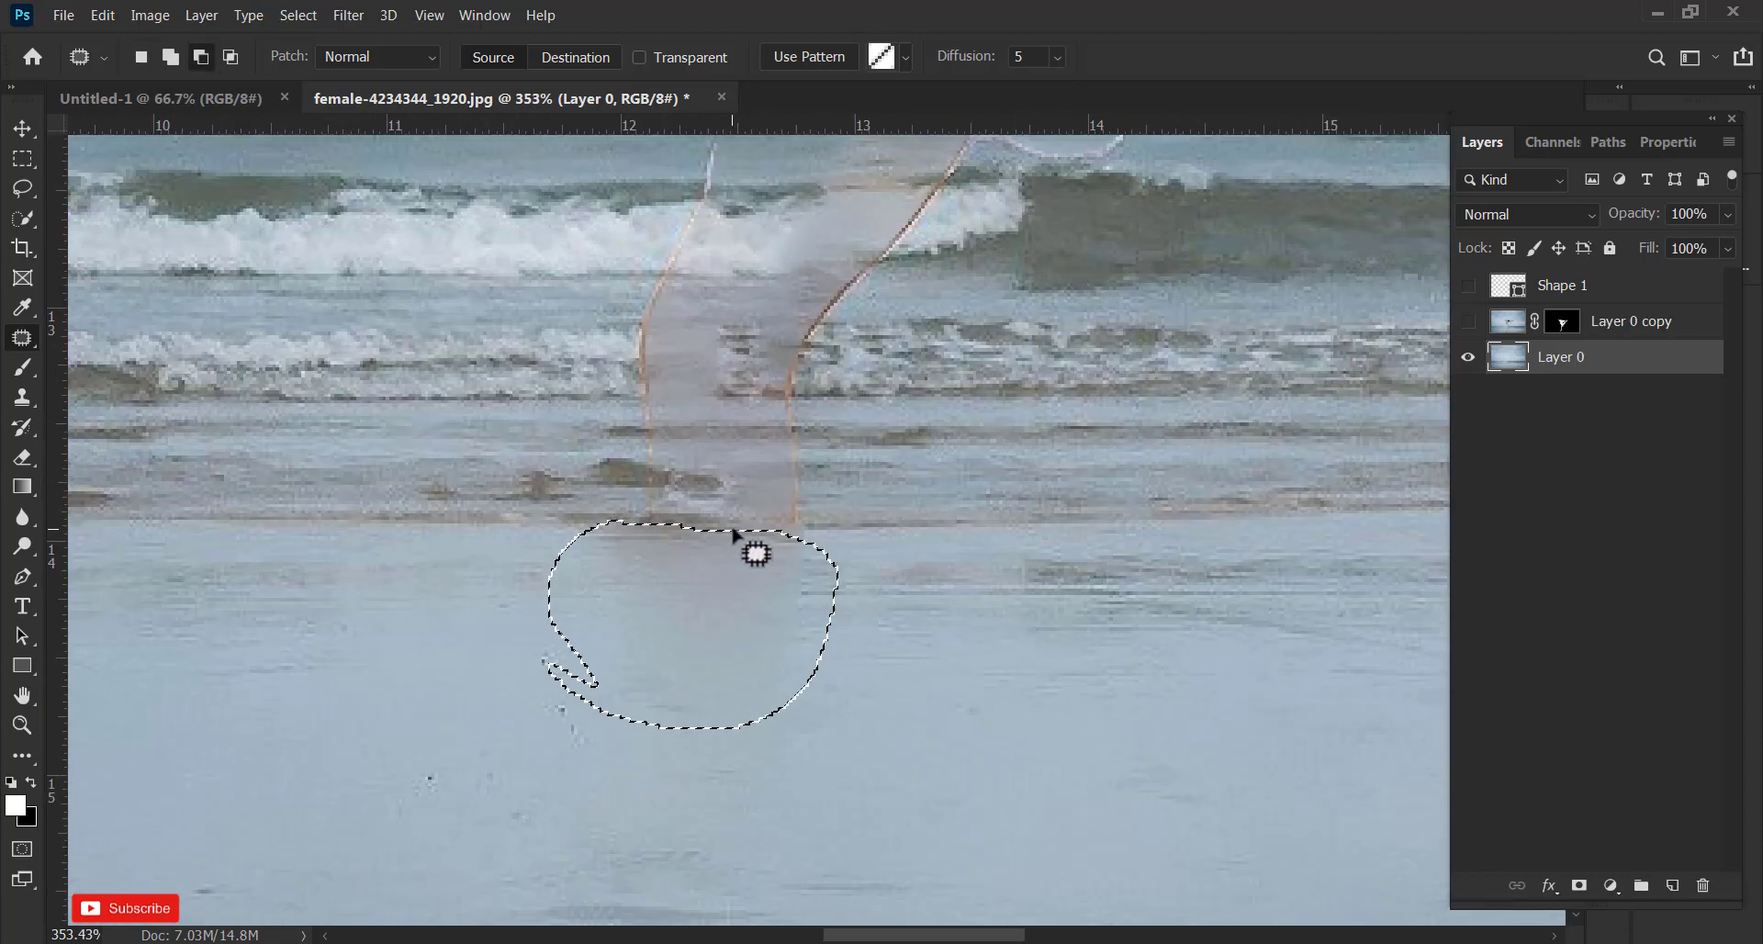
pyautogui.scroll(3, 734, 534)
pyautogui.scroll(-1, 807, 649)
pyautogui.moveTo(799, 760); pyautogui.dragTo(815, 696)
pyautogui.scroll(-1, 747, 725)
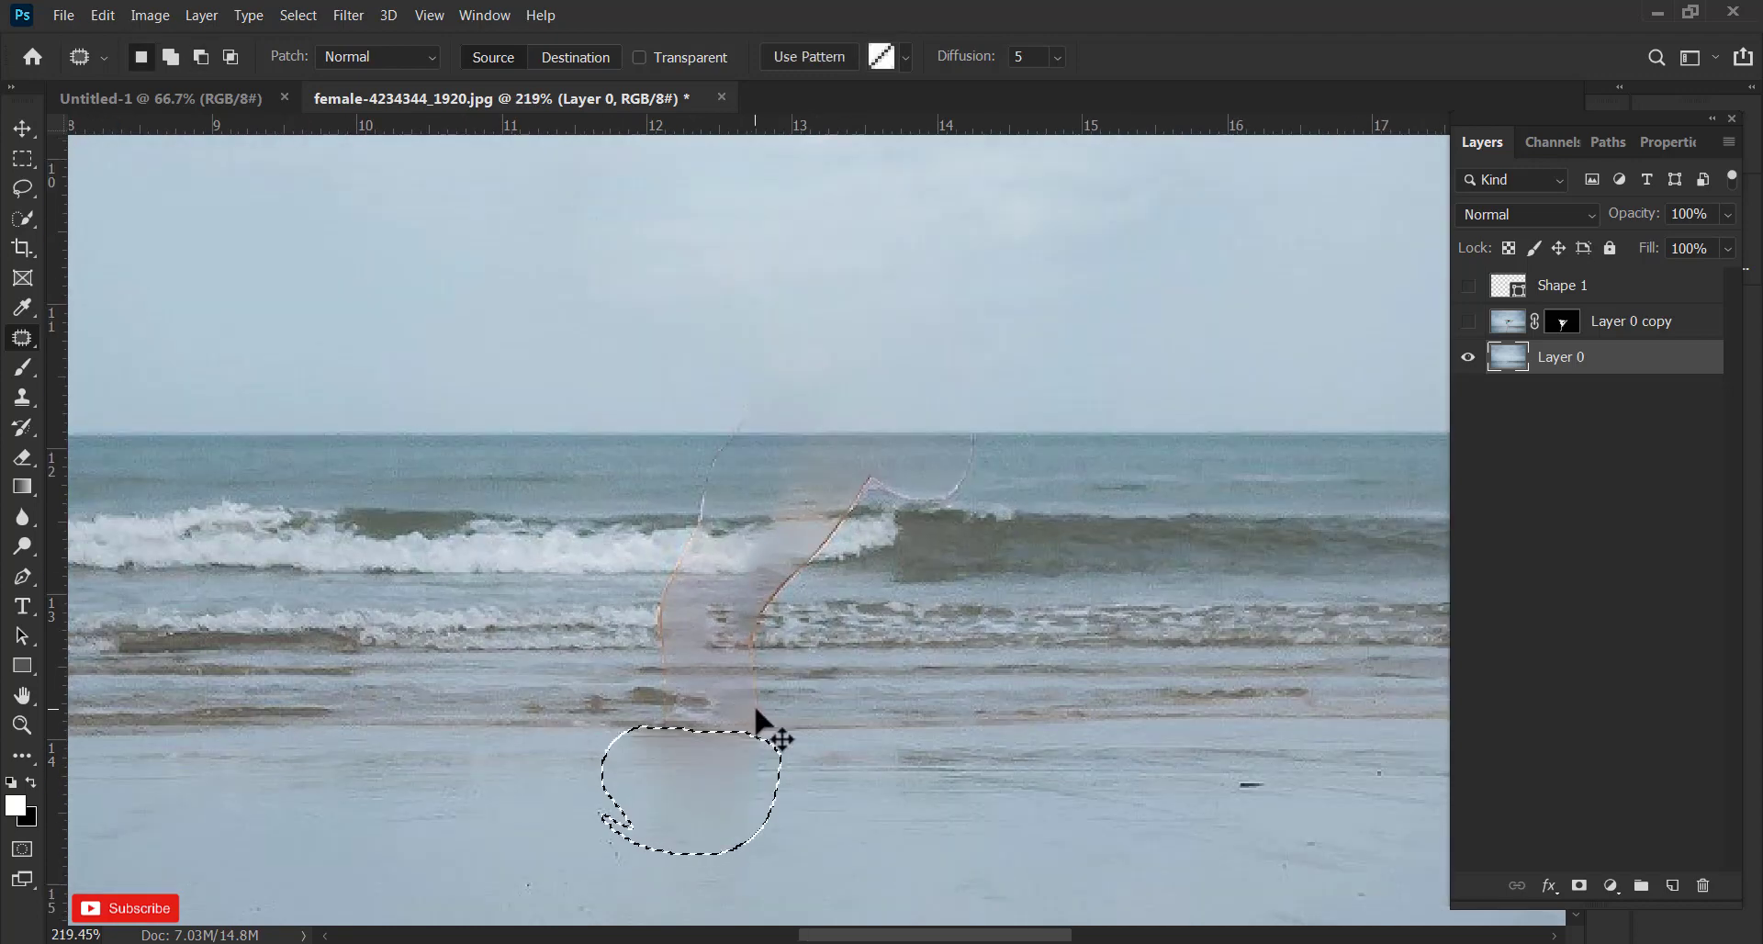
pyautogui.scroll(-1, 749, 715)
# Patch the ghosted legs and a streak in the waves with waves from the left
pyautogui.hotkey('ctrl', 'd')
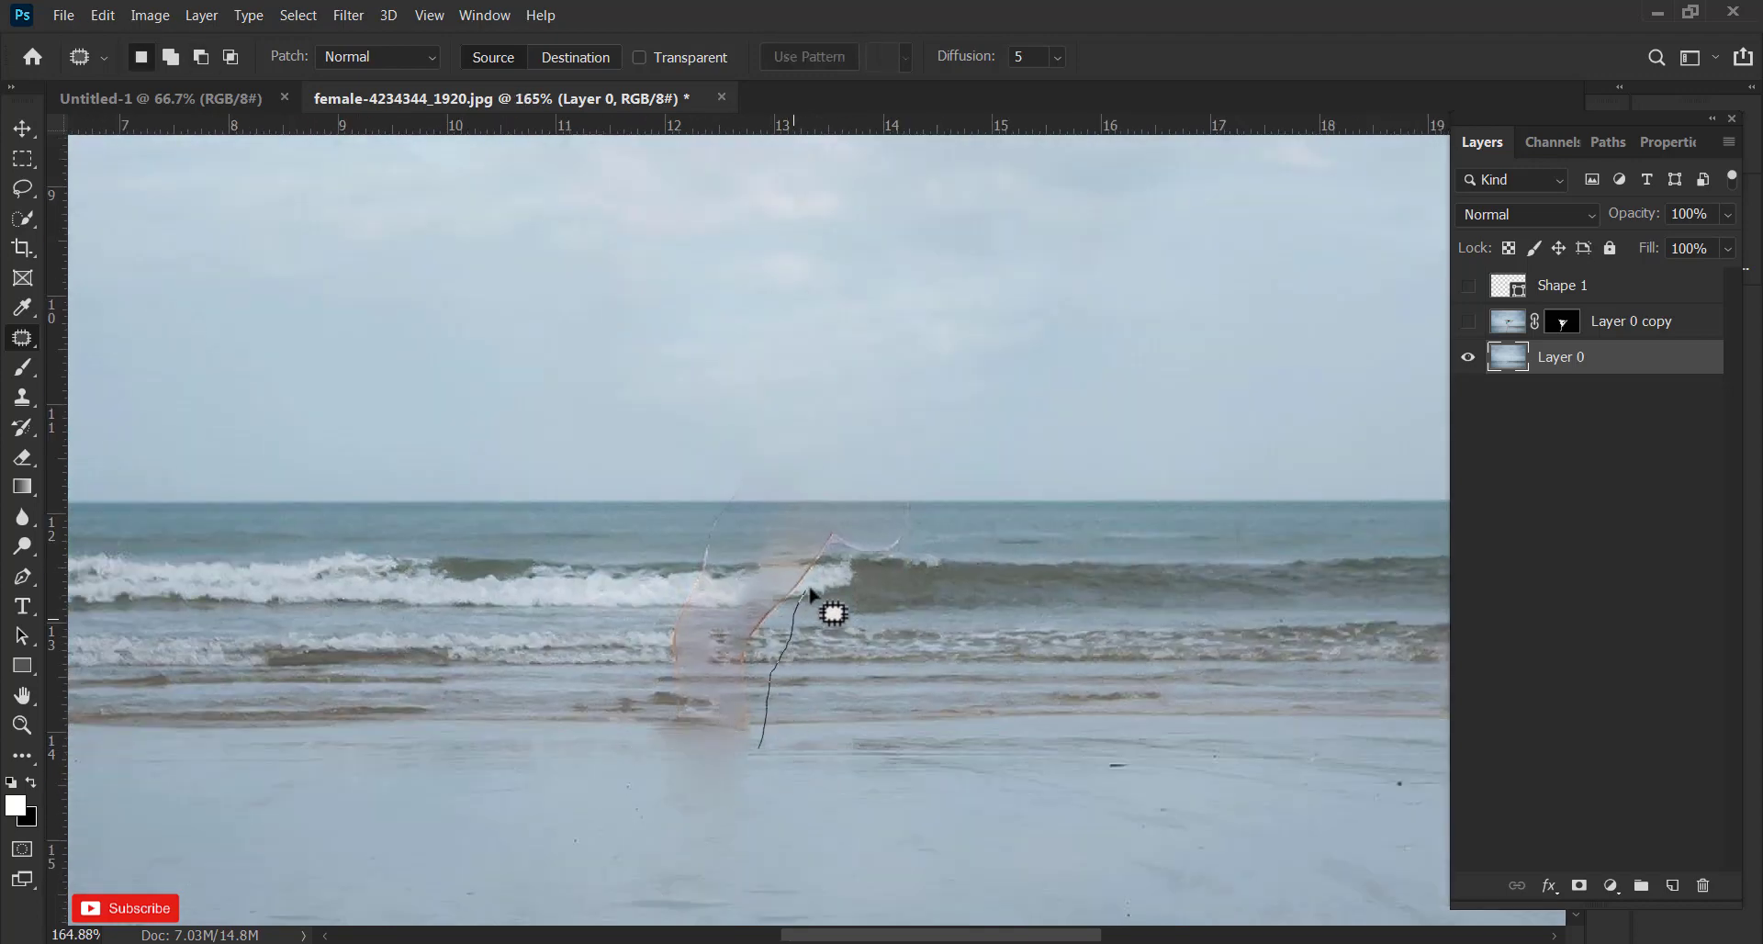
pyautogui.moveTo(767, 742); pyautogui.dragTo(766, 740)
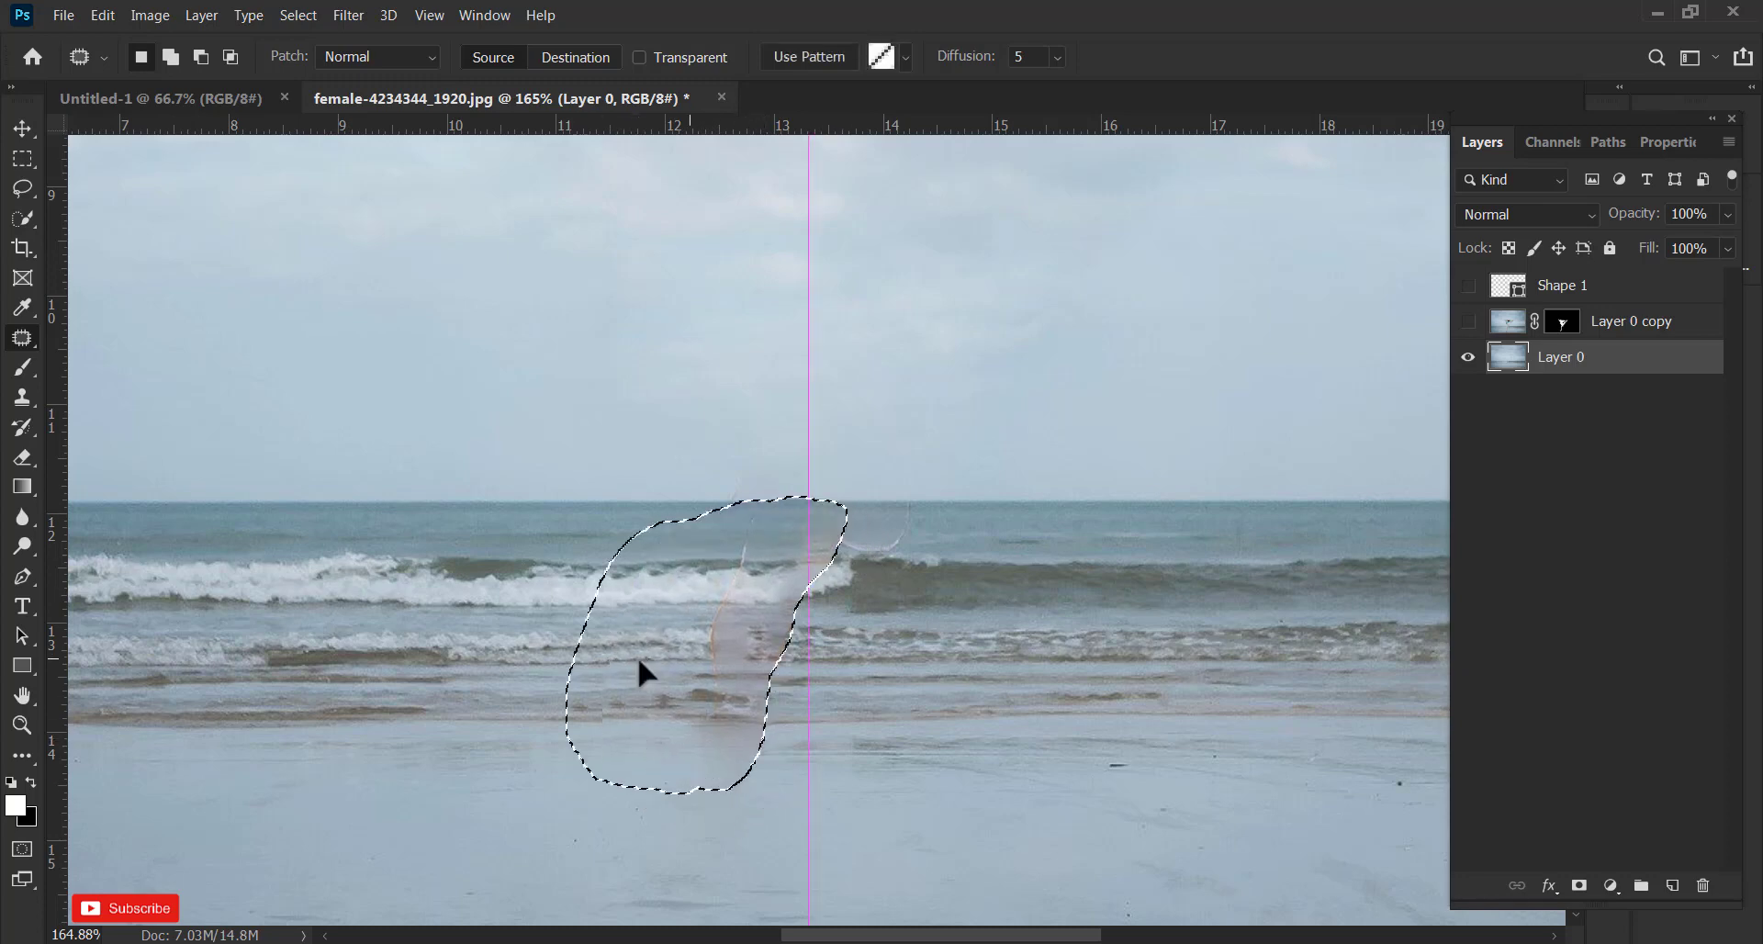
pyautogui.moveTo(642, 669); pyautogui.dragTo(499, 685)
pyautogui.hotkey('ctrl', 'd')
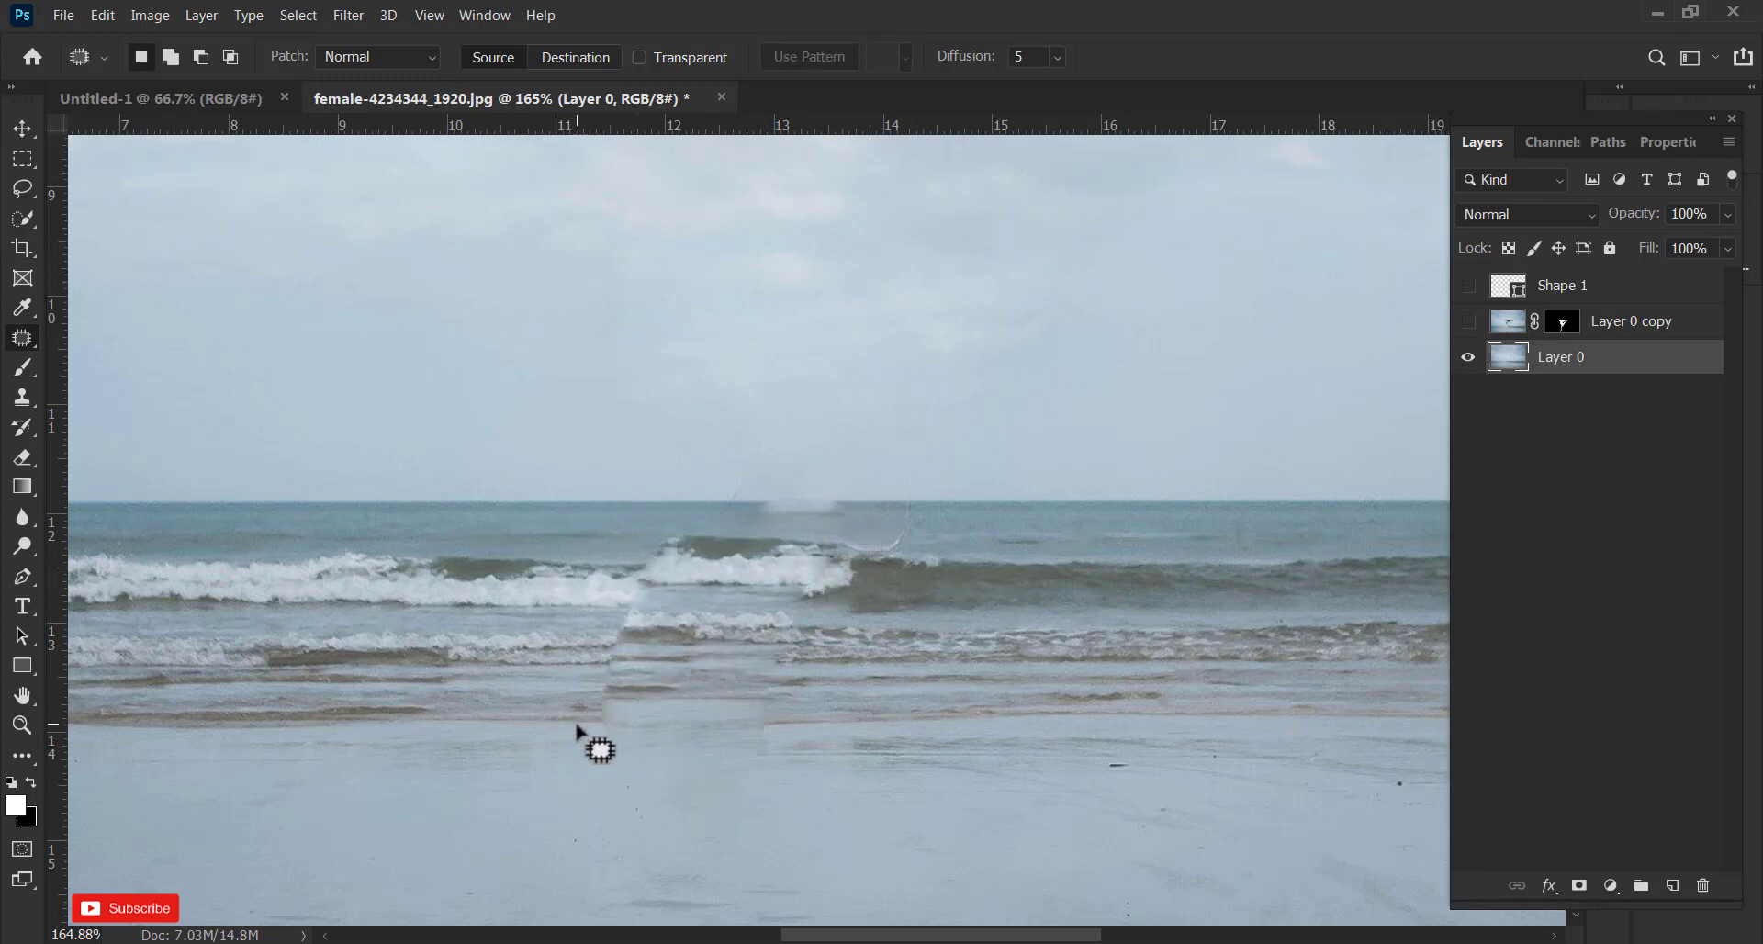
pyautogui.moveTo(564, 722); pyautogui.dragTo(564, 722)
pyautogui.moveTo(615, 668); pyautogui.dragTo(426, 654)
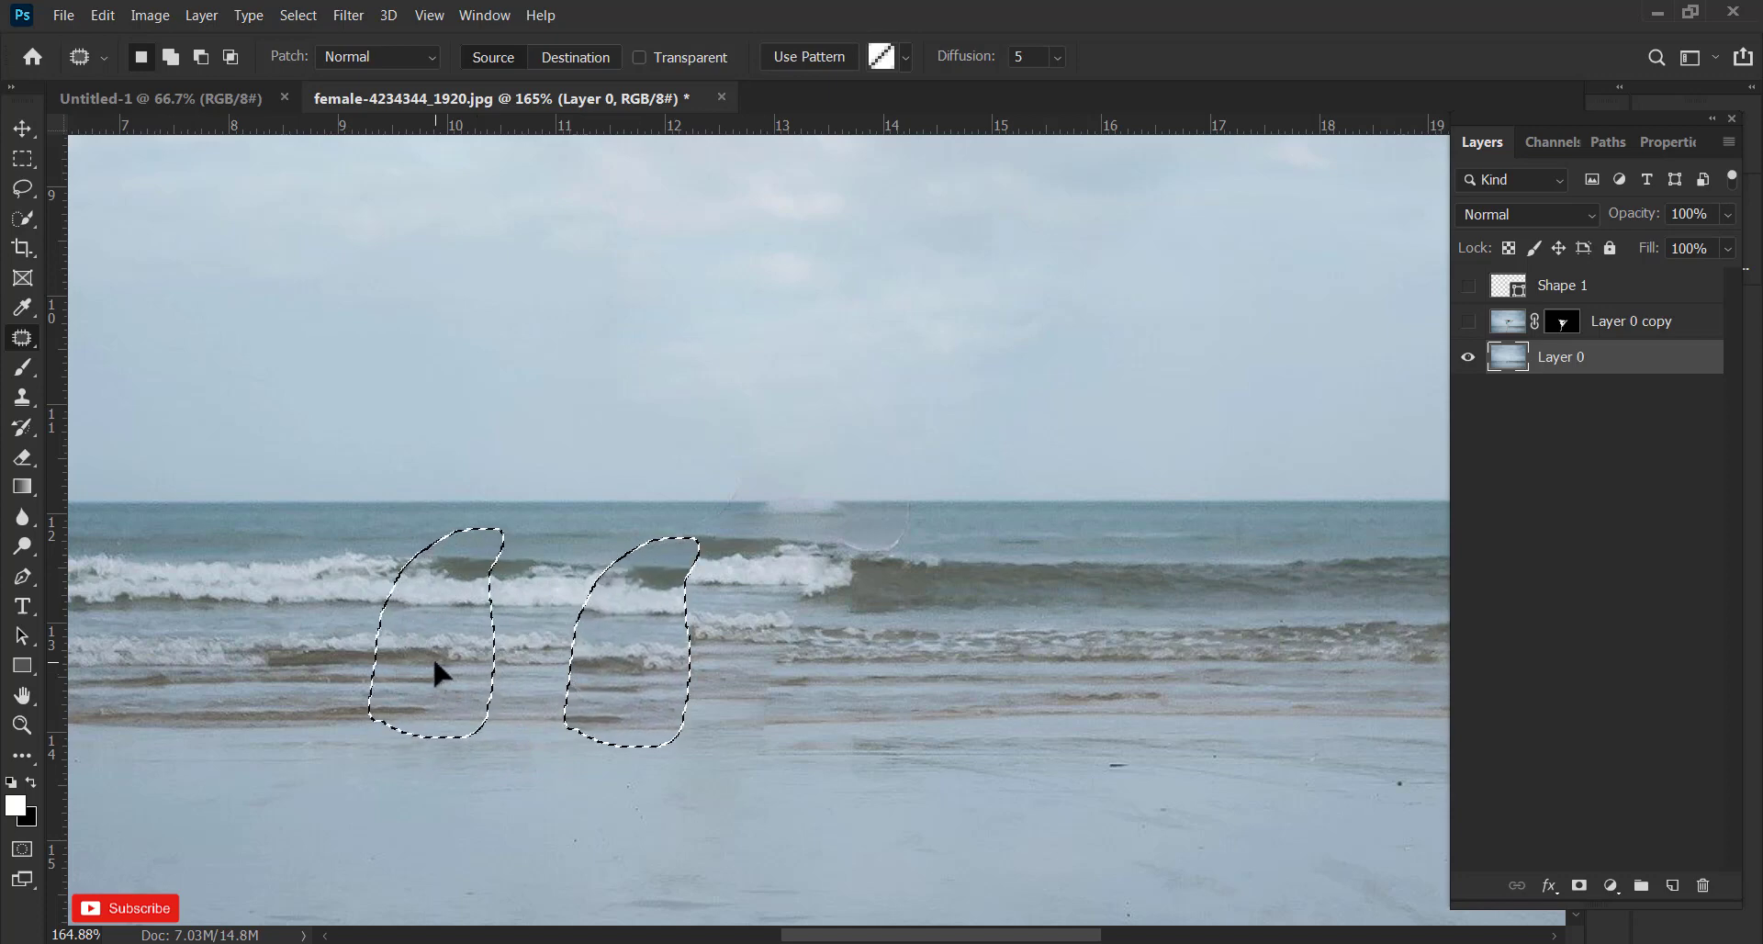
# Replace the horizon spray and the patchy lower waves with sea from the left
pyautogui.moveTo(705, 496); pyautogui.dragTo(708, 507)
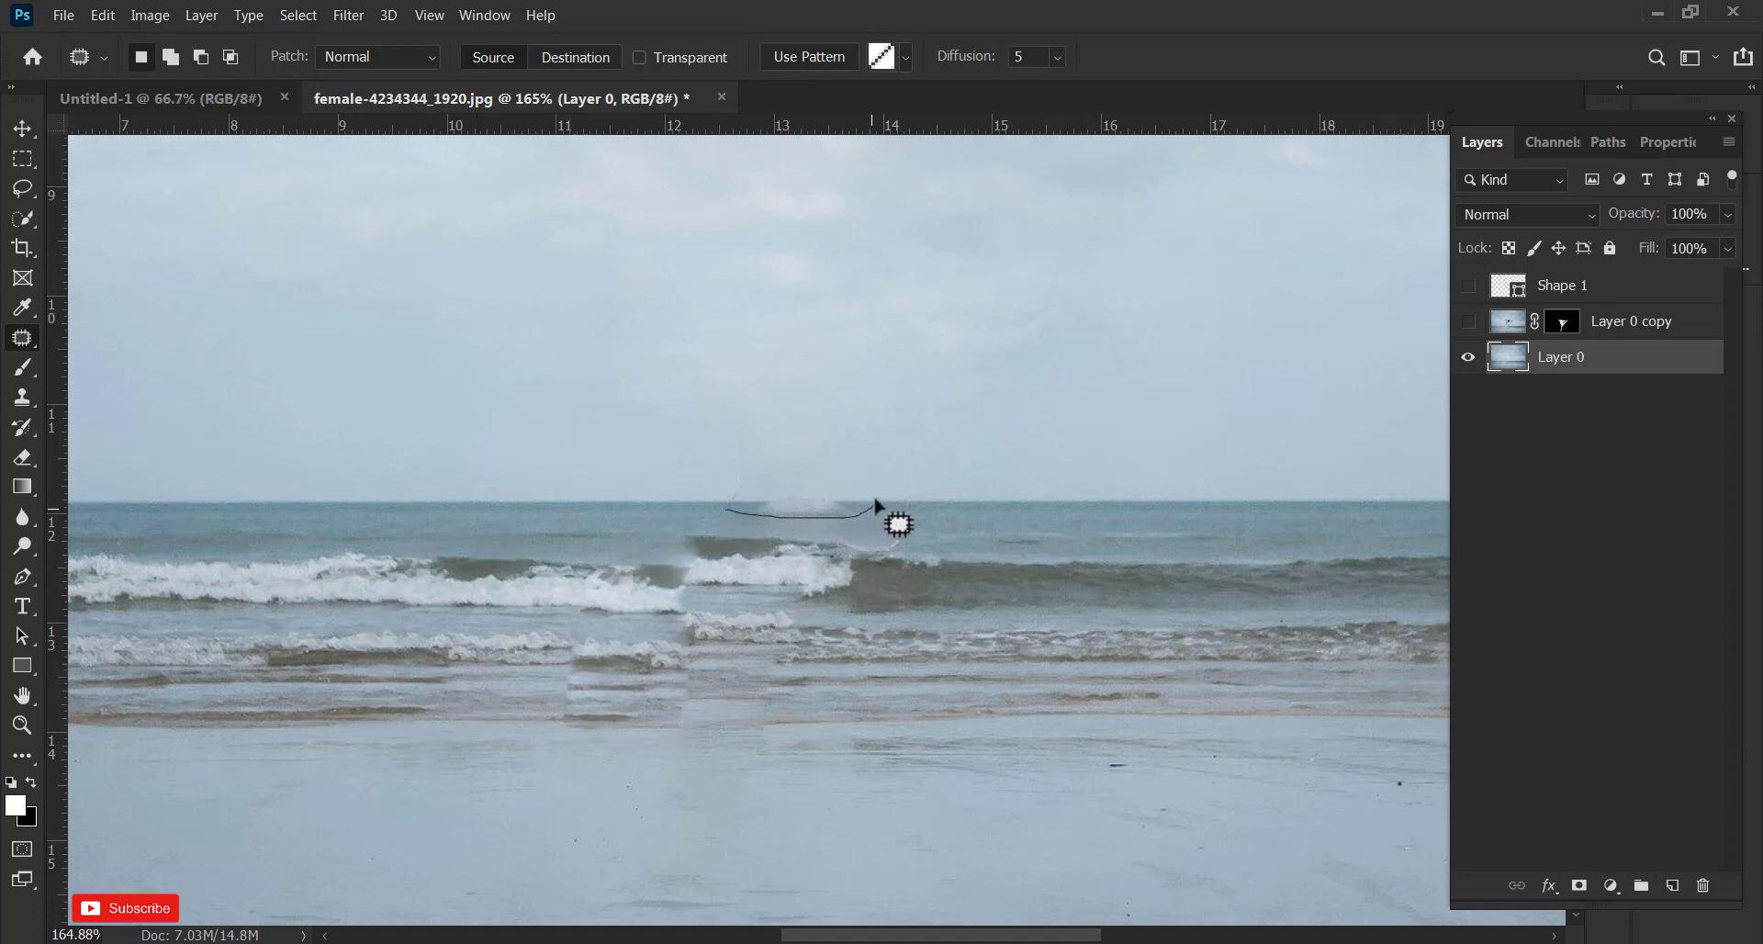
pyautogui.moveTo(816, 514)
pyautogui.mouseDown()
pyautogui.moveTo(632, 512)
pyautogui.moveTo(616, 494)
pyautogui.mouseUp()
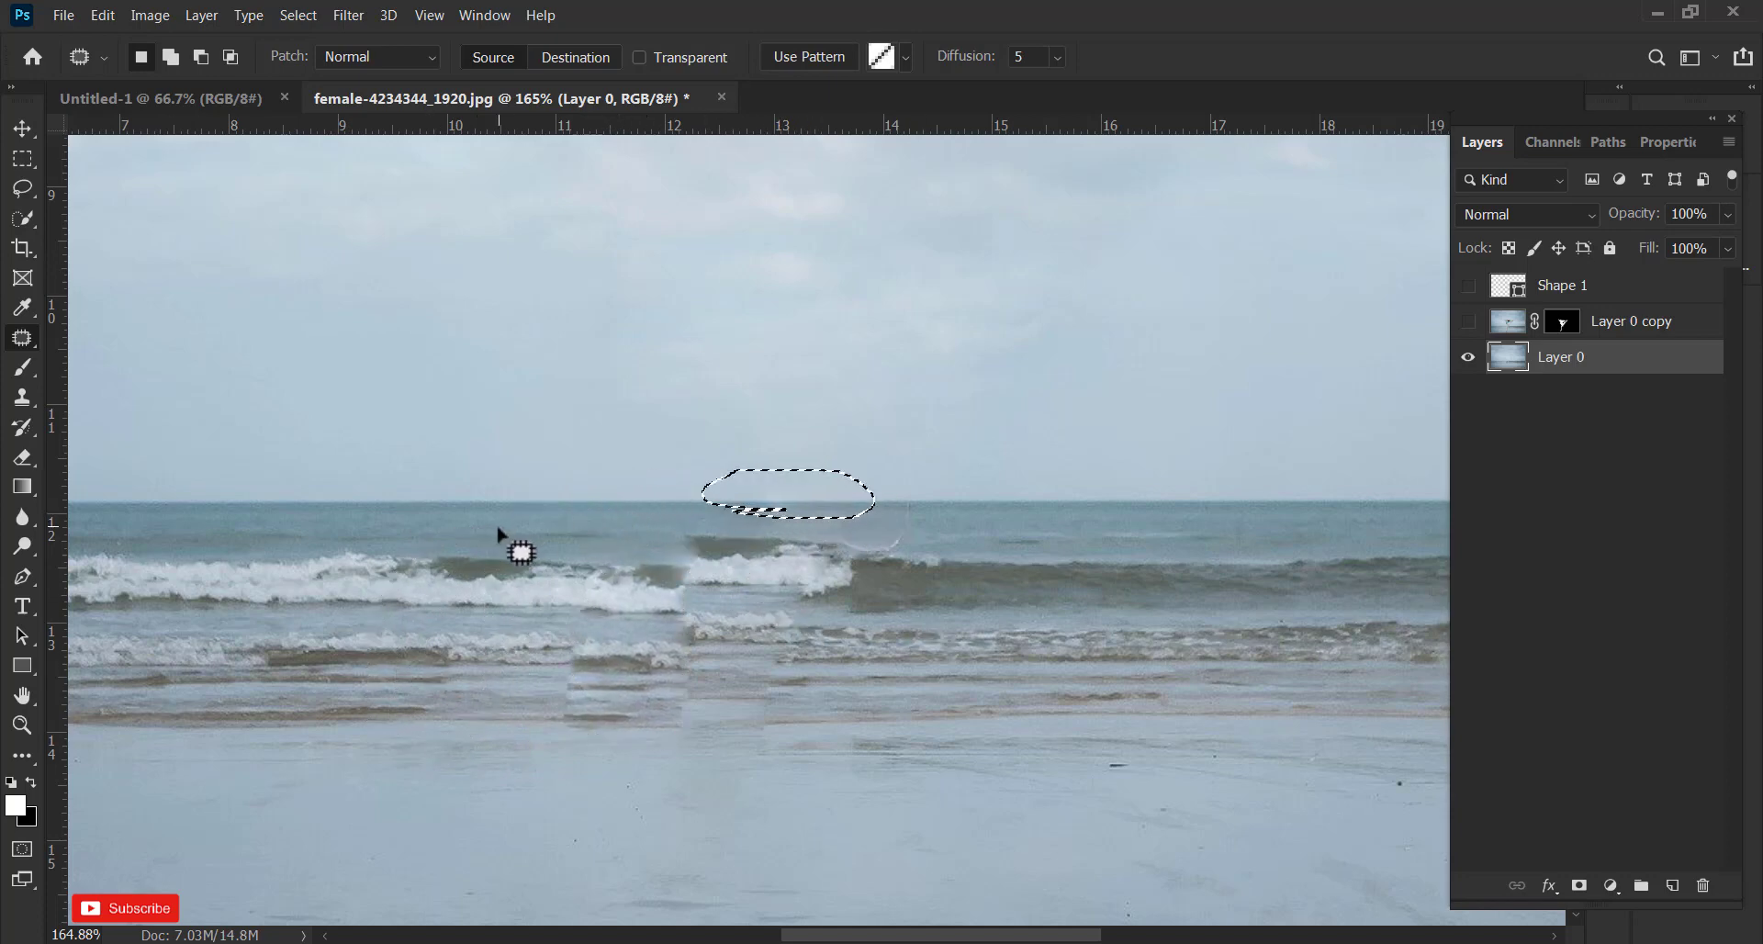
pyautogui.moveTo(661, 602)
pyautogui.mouseDown()
pyautogui.moveTo(707, 598)
pyautogui.moveTo(684, 603)
pyautogui.mouseUp()
pyautogui.moveTo(700, 696); pyautogui.dragTo(303, 646)
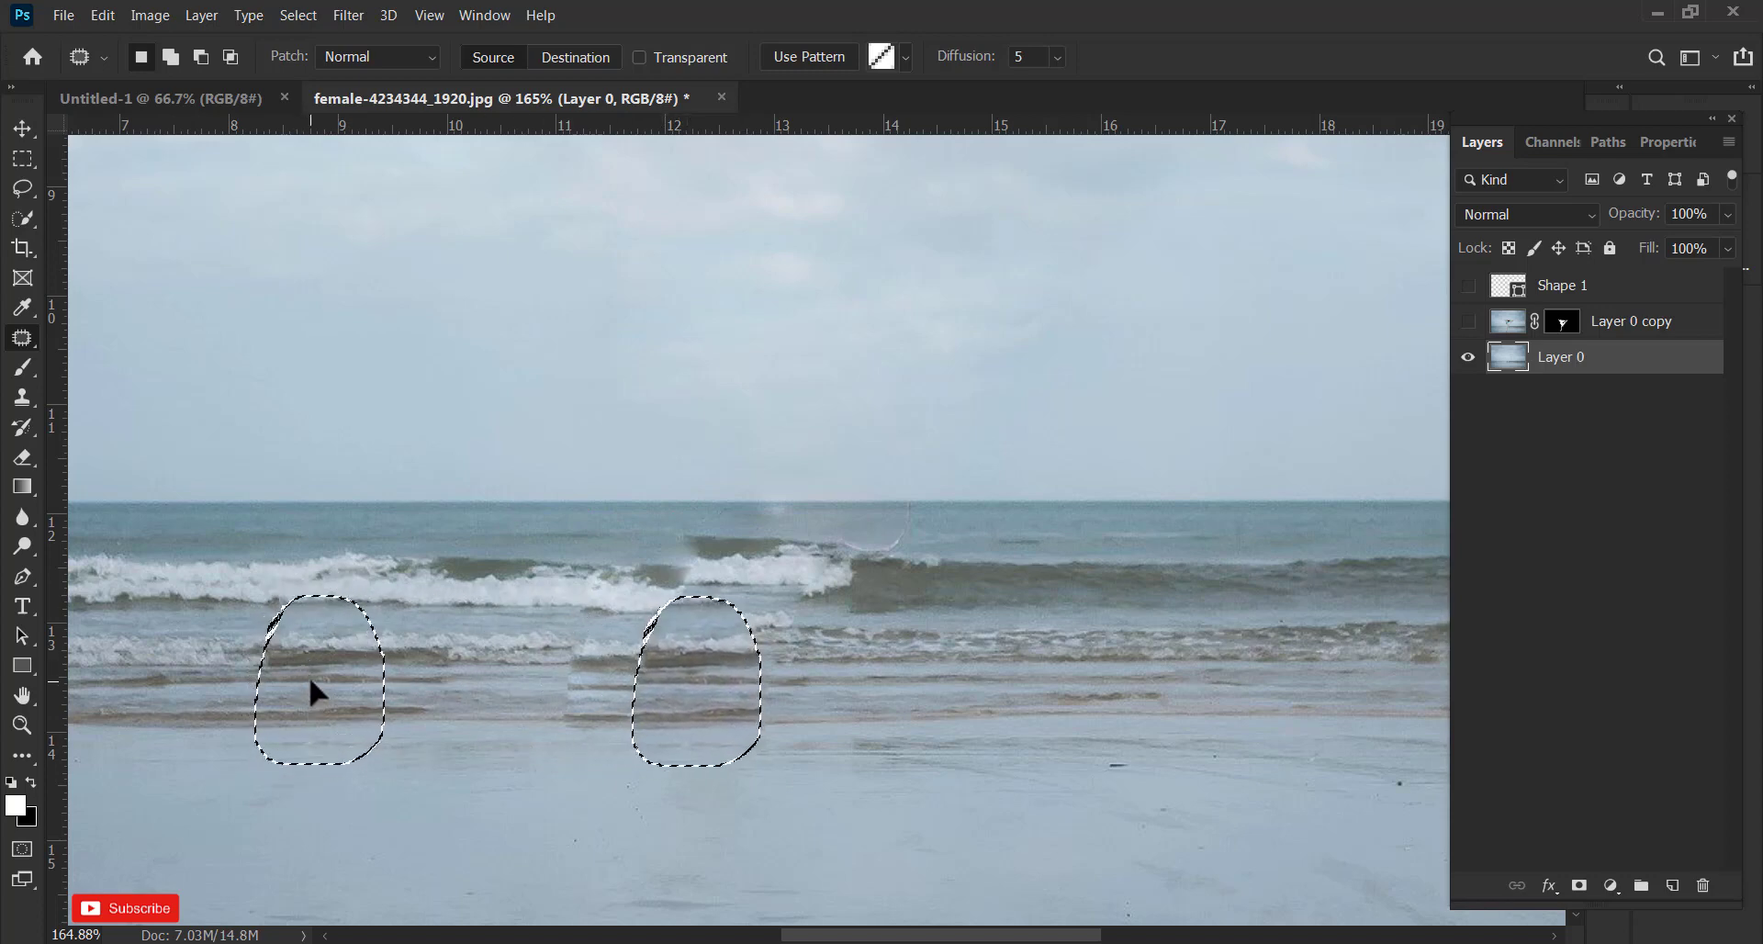
pyautogui.moveTo(303, 647); pyautogui.dragTo(307, 670)
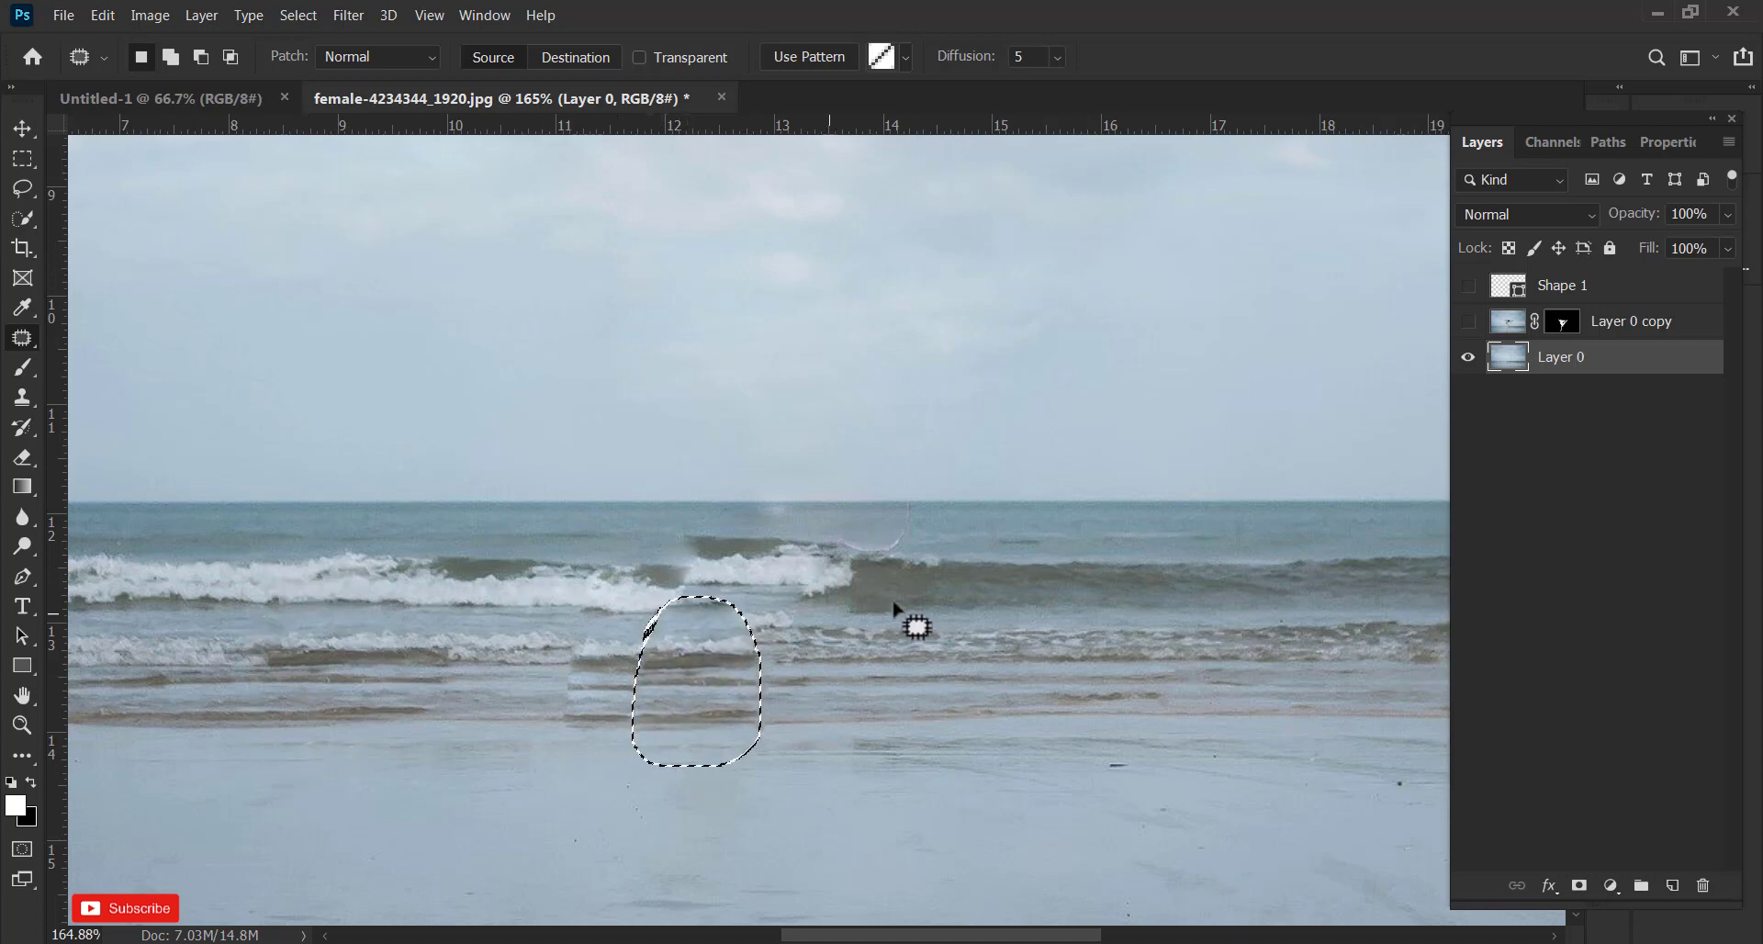
pyautogui.scroll(-1, 747, 582)
pyautogui.scroll(3, 748, 582)
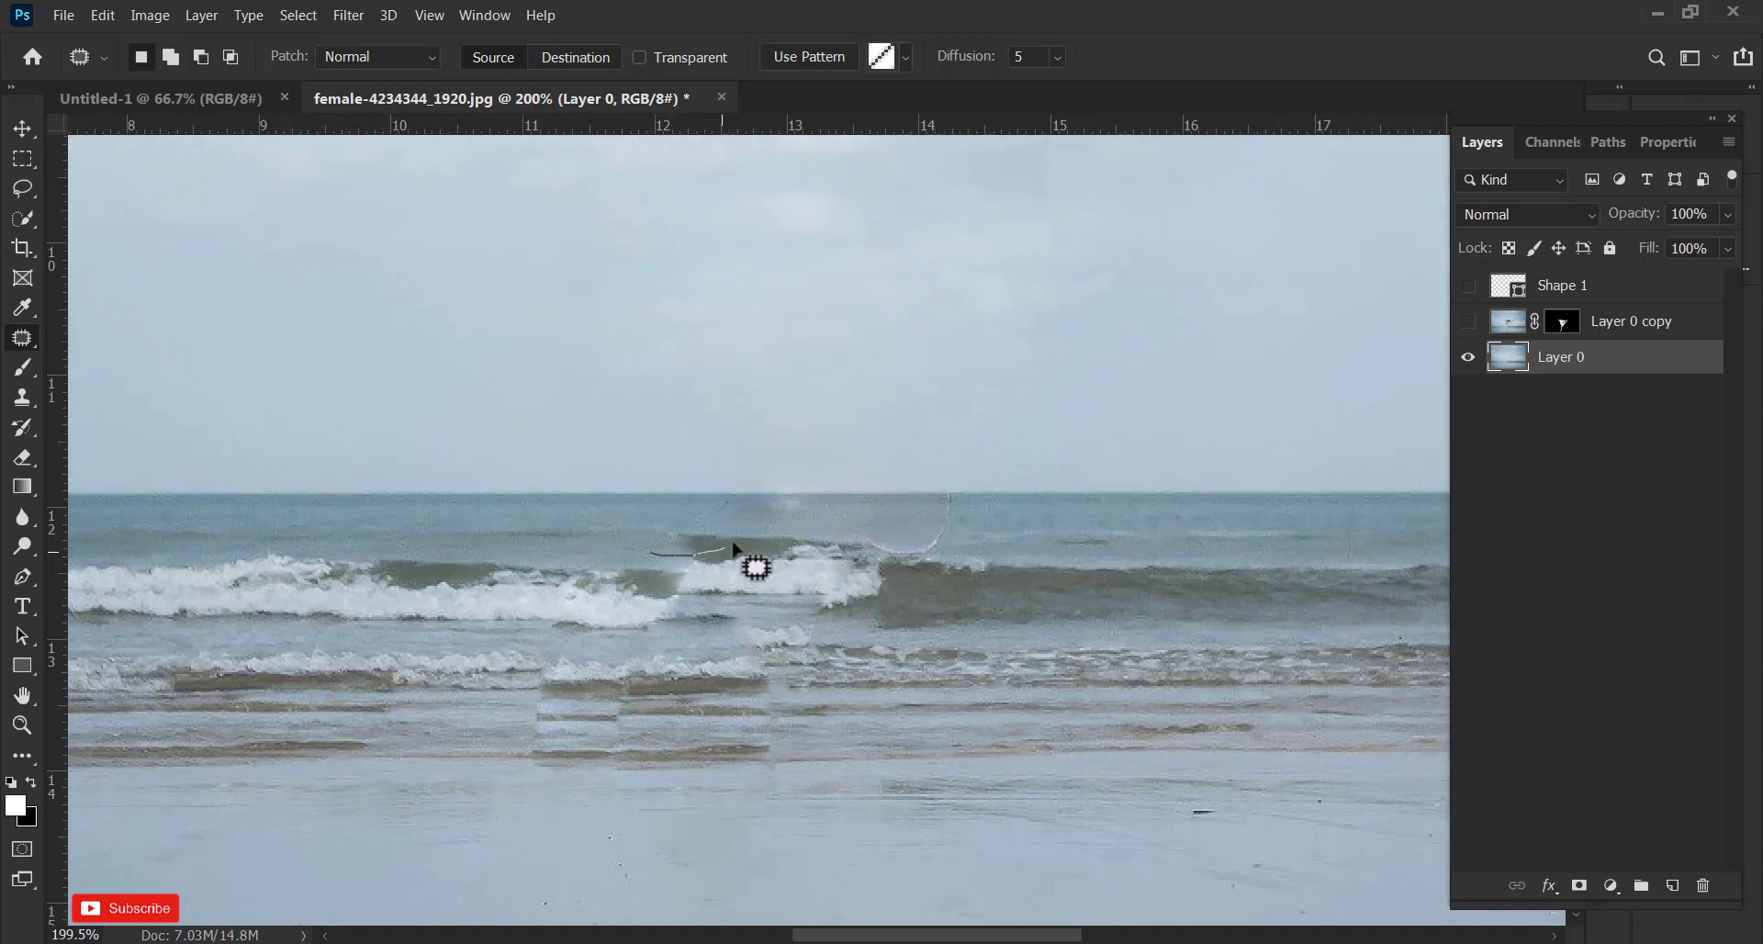
# Patch the last wave streak and horizon smudge, deselect, and zoom out
pyautogui.moveTo(747, 571); pyautogui.dragTo(573, 551)
pyautogui.hotkey('ctrl', 'd')
pyautogui.moveTo(859, 554); pyautogui.dragTo(861, 552)
pyautogui.moveTo(883, 613)
pyautogui.mouseDown()
pyautogui.moveTo(1055, 612)
pyautogui.moveTo(1055, 629)
pyautogui.mouseUp()
pyautogui.hotkey('ctrl', 'd')
pyautogui.scroll(-5, 1055, 630)
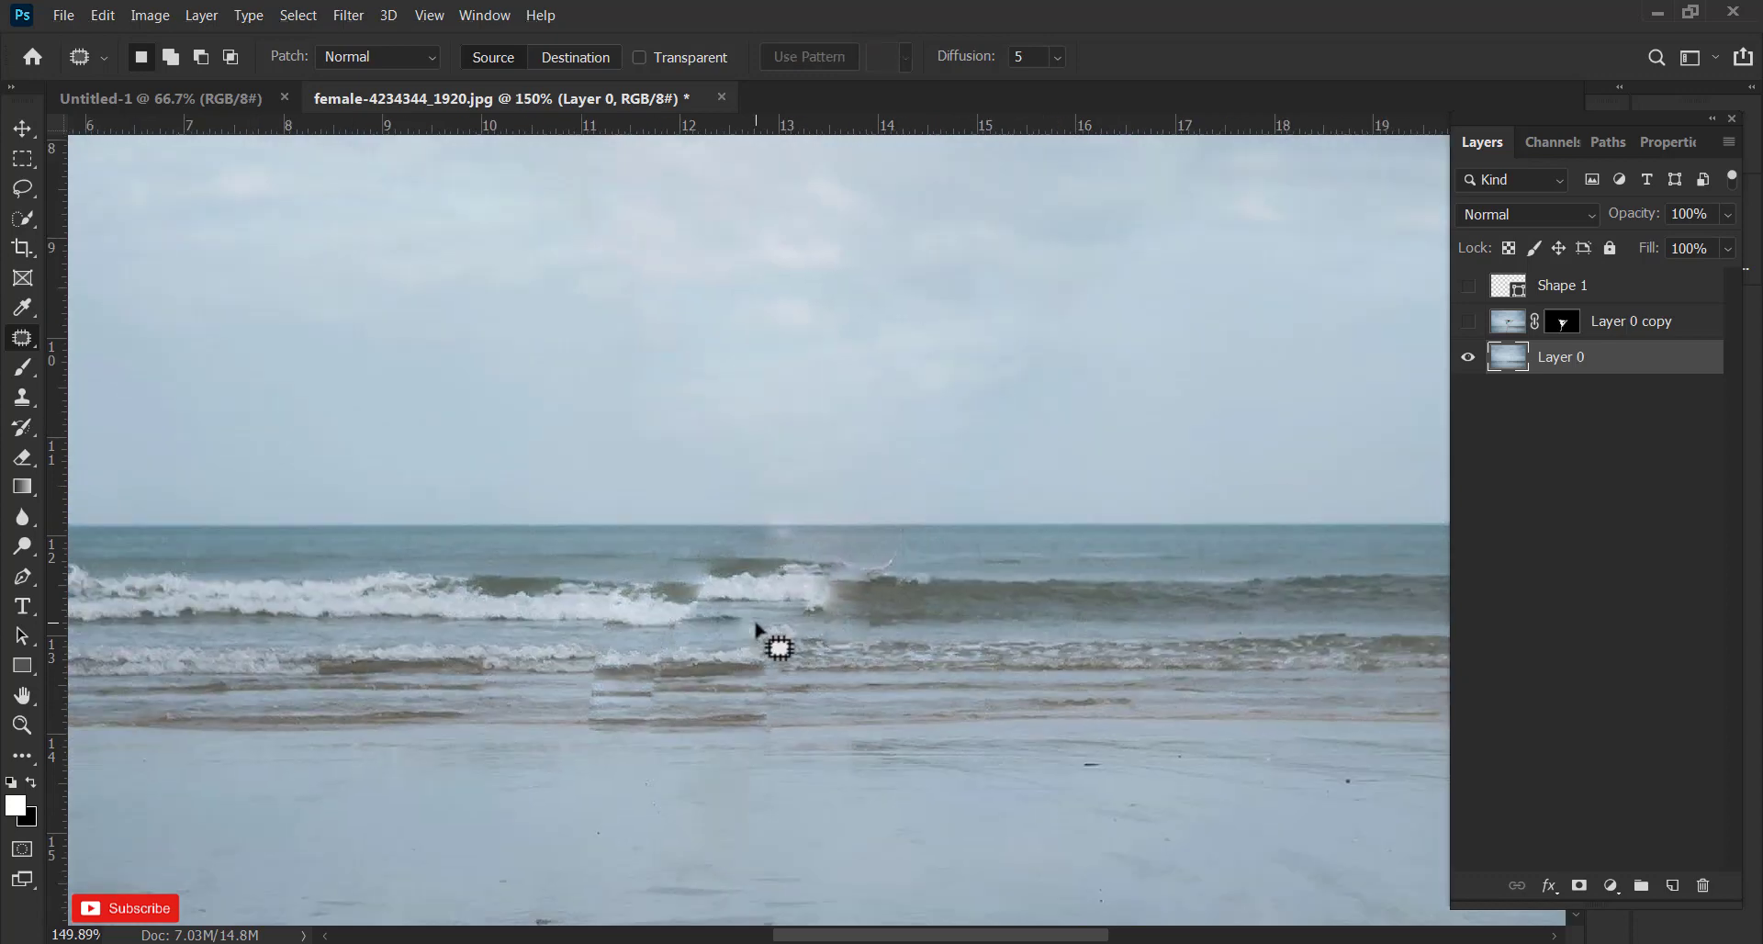
pyautogui.scroll(-2, 955, 642)
pyautogui.scroll(-2, 992, 523)
pyautogui.scroll(-1, 973, 514)
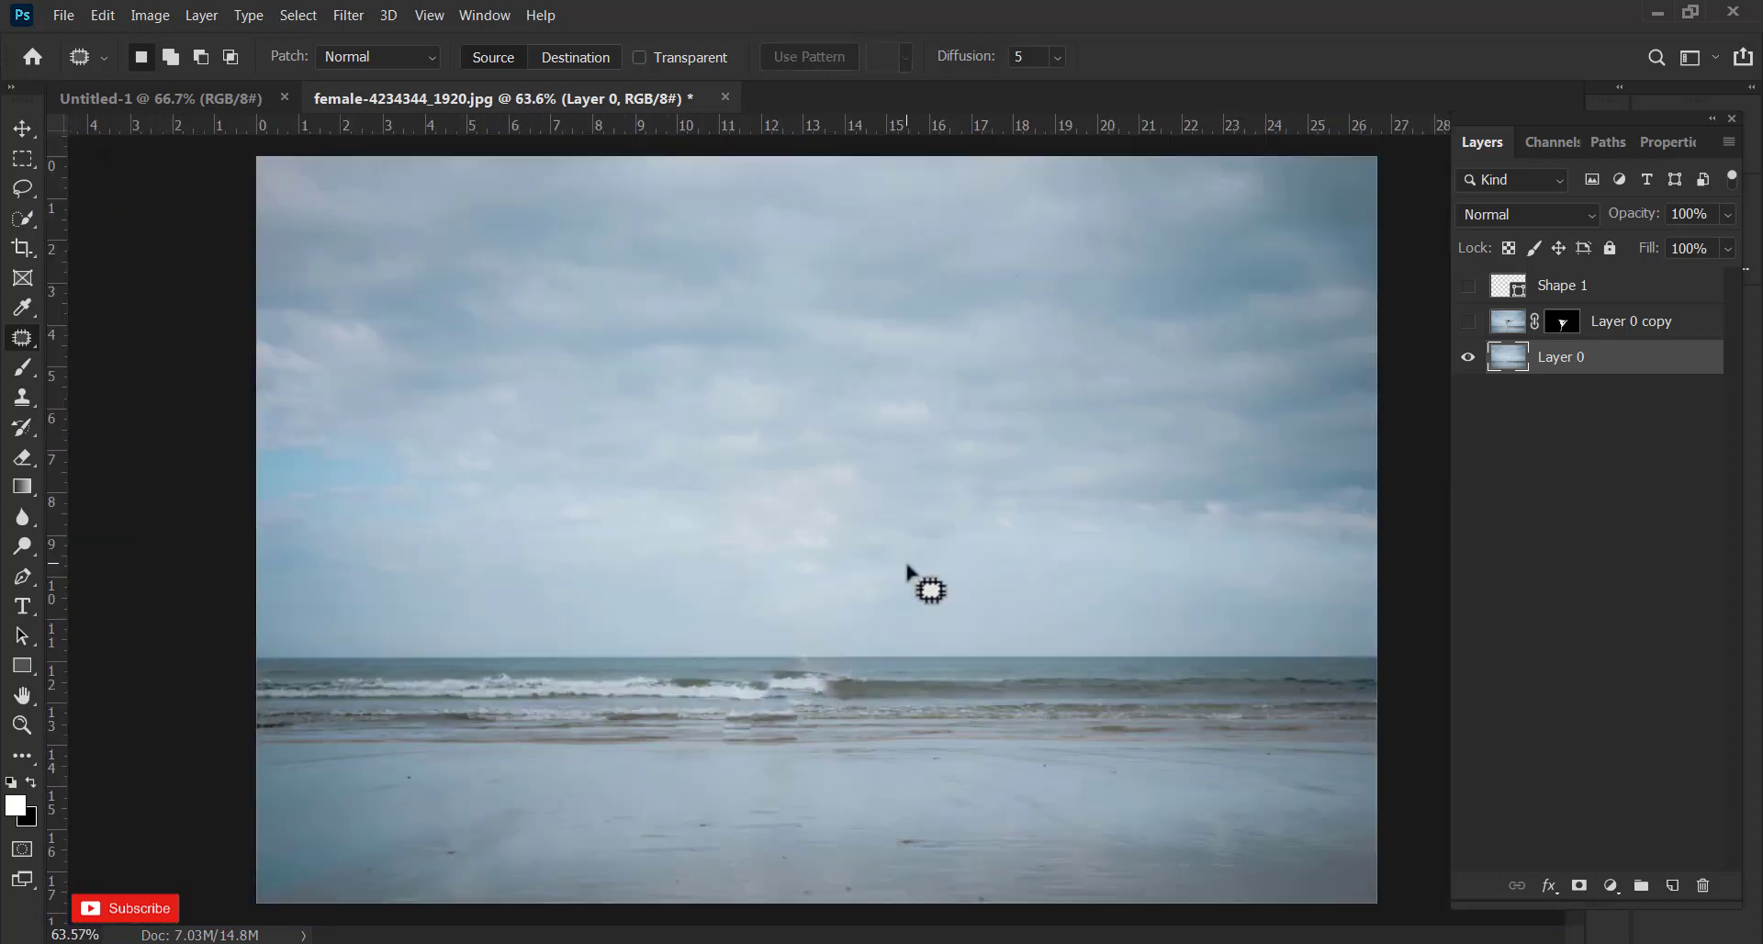
# Show the dancer over the cleaned beach and select both the dancer and beach layers
pyautogui.click(17, 133)
pyautogui.click(94, 315)
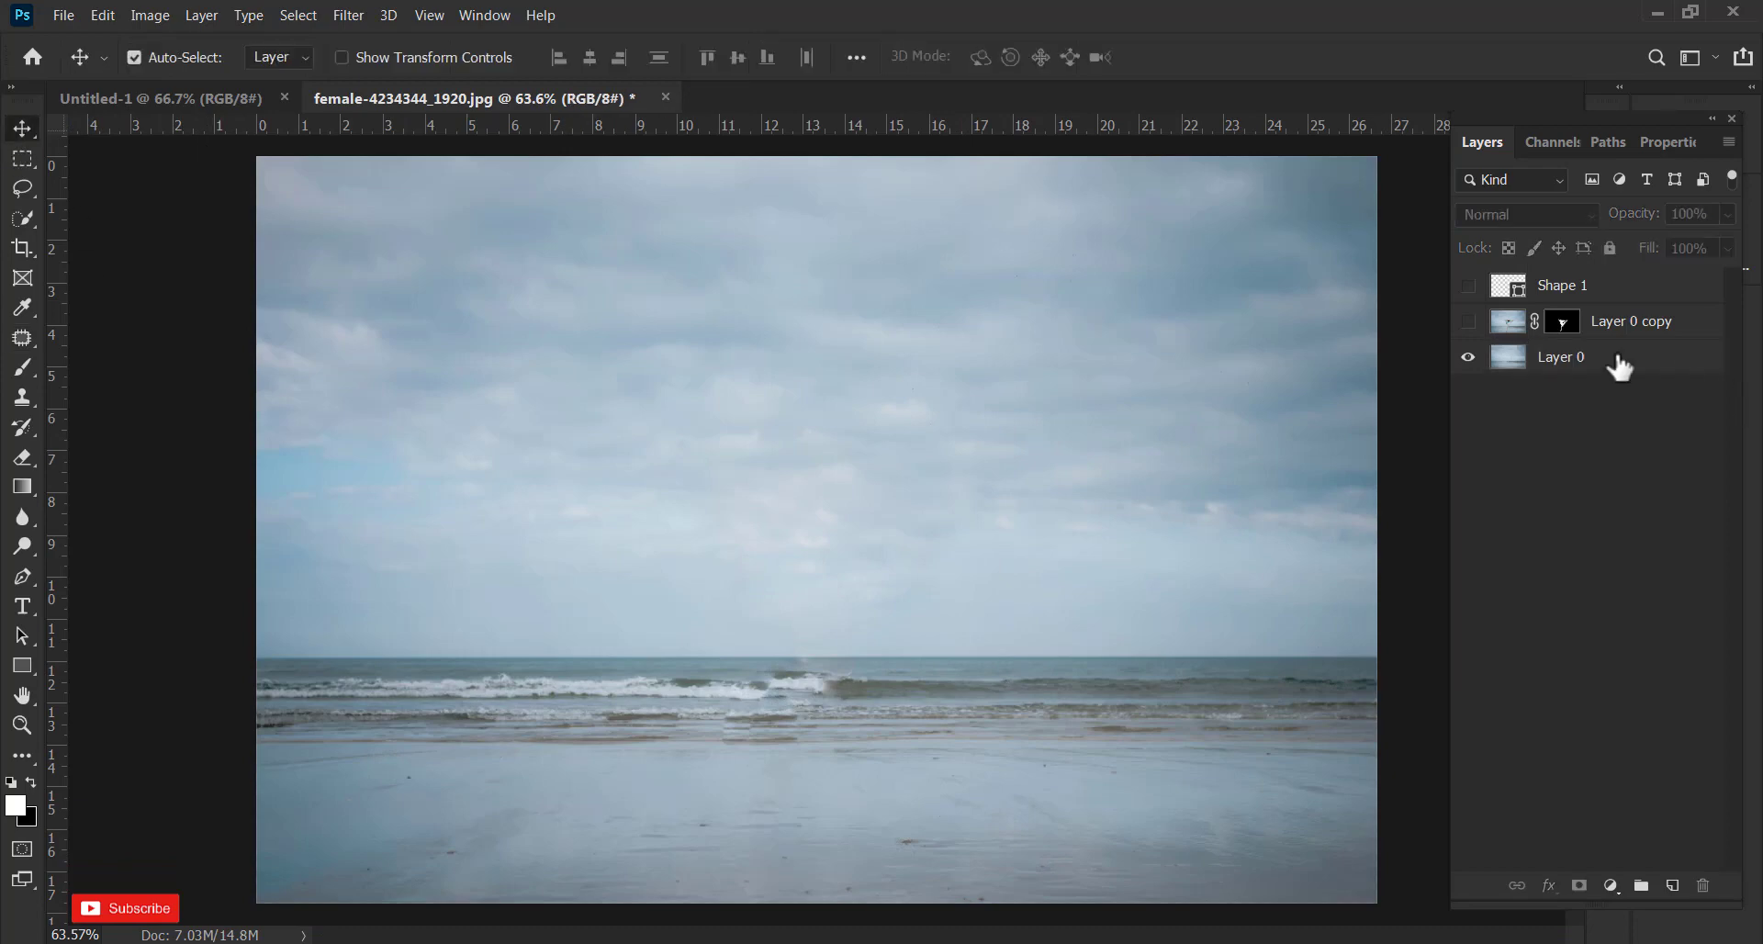
pyautogui.click(1469, 327)
pyautogui.click(1468, 323)
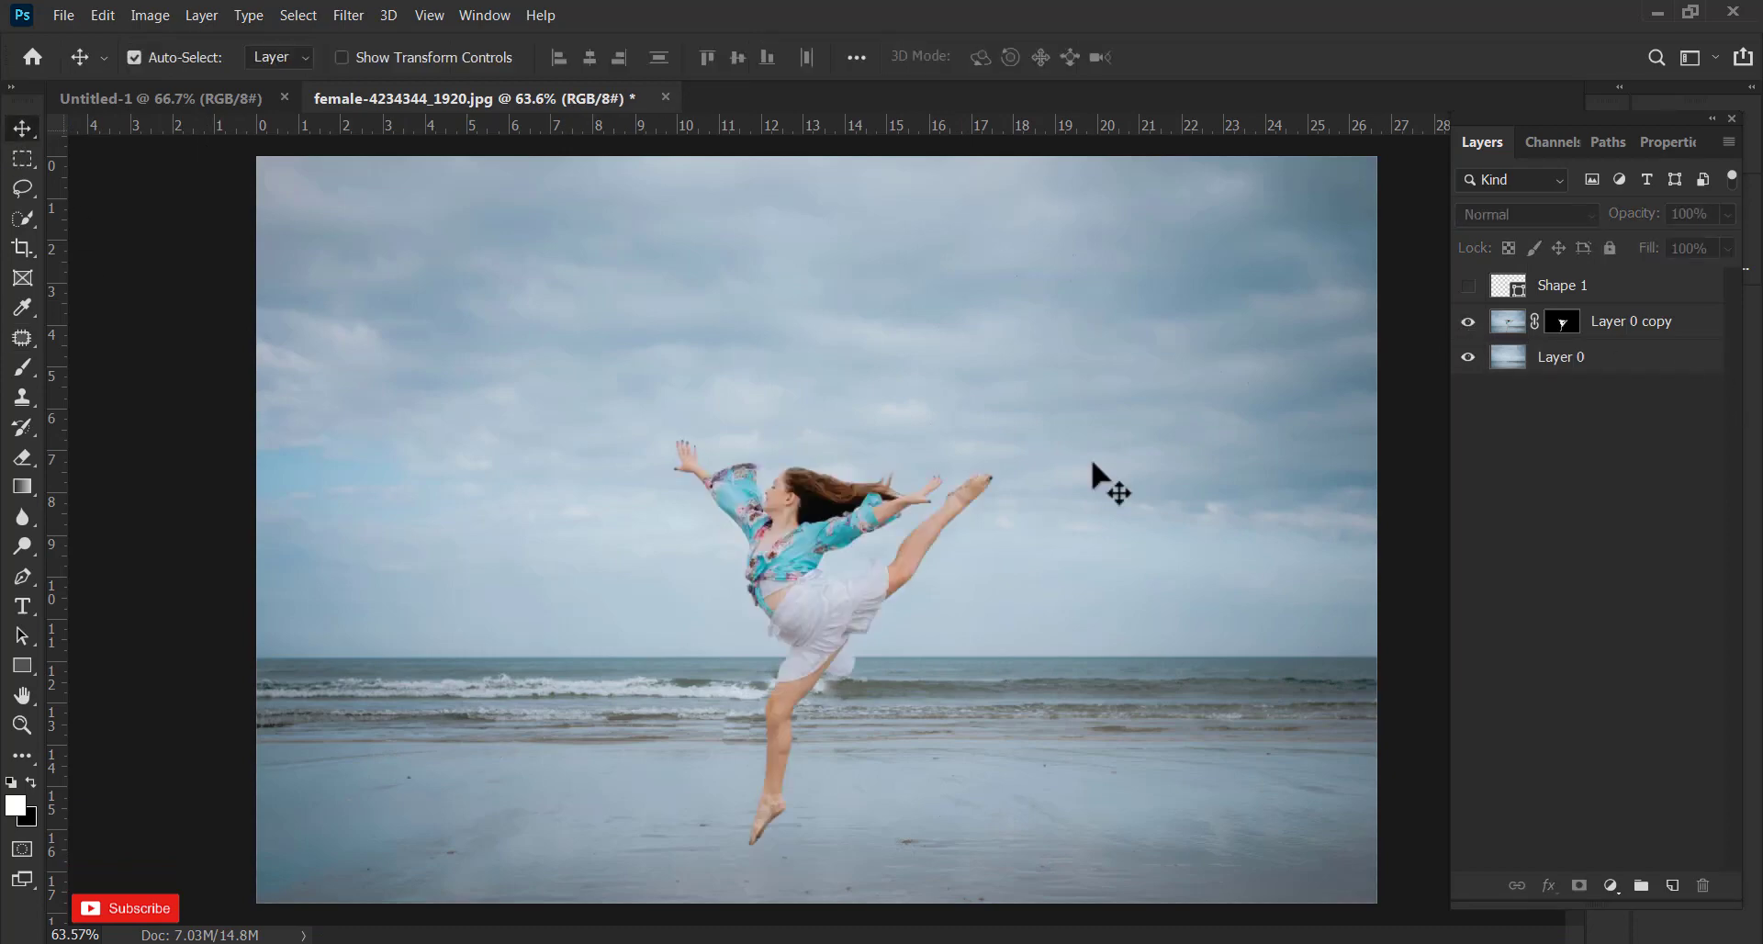
pyautogui.click(802, 589)
pyautogui.scroll(3, 984, 584)
pyautogui.scroll(-4, 984, 584)
pyautogui.keyDown('shift'); pyautogui.click(1551, 367); pyautogui.keyUp('shift')
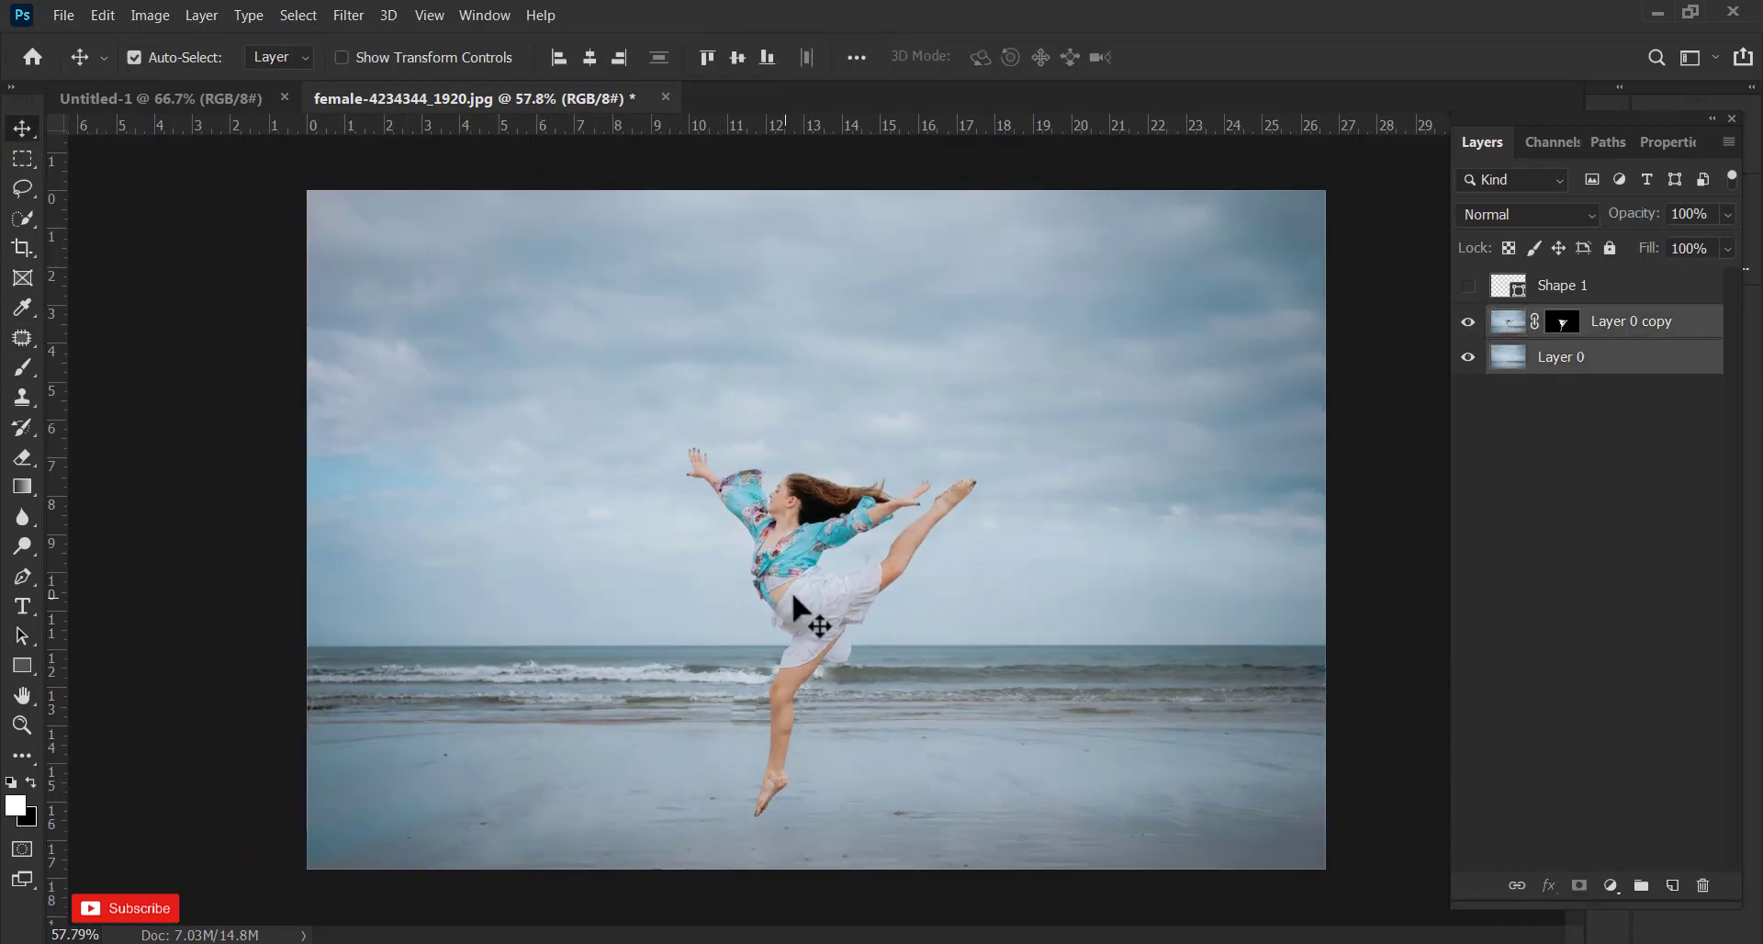
# Move both layers into Untitled-1's Artboard 1 and make the beach layer active
pyautogui.moveTo(794, 595)
pyautogui.mouseDown()
pyautogui.moveTo(201, 108)
pyautogui.moveTo(786, 561)
pyautogui.moveTo(852, 585)
pyautogui.moveTo(786, 532)
pyautogui.mouseUp()
pyautogui.click(1548, 317)
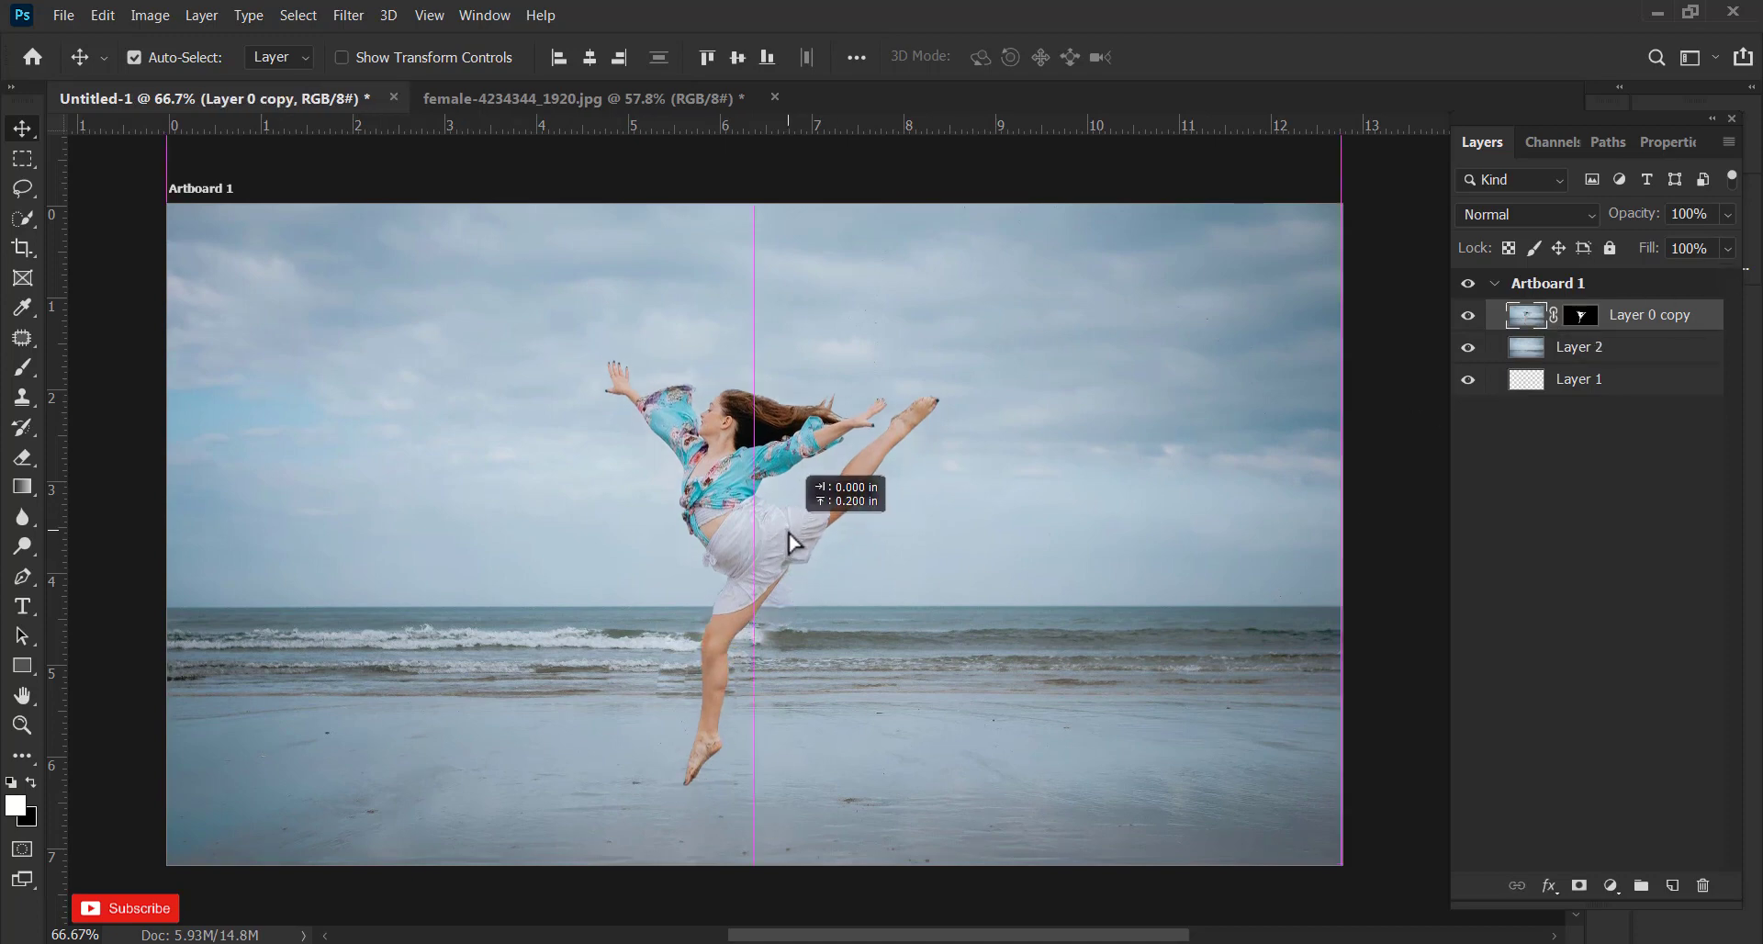
pyautogui.click(1045, 616)
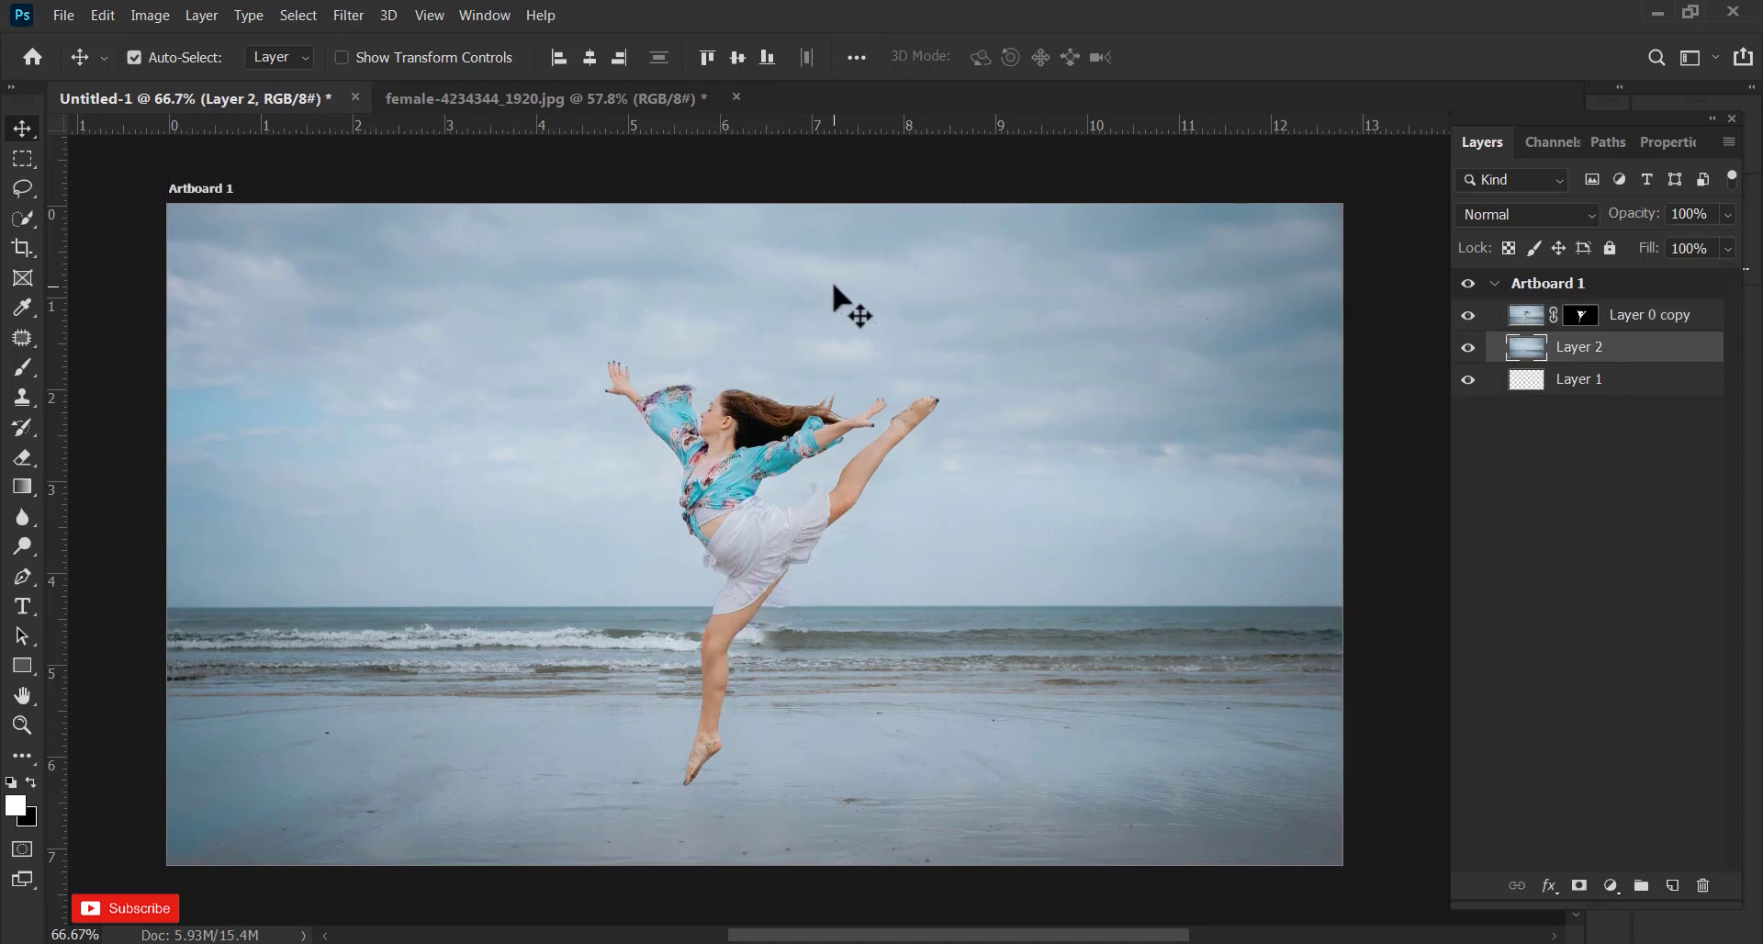
# Add a 'DREAM' text layer to the left of the dancer
pyautogui.press('t')
pyautogui.click(412, 466)
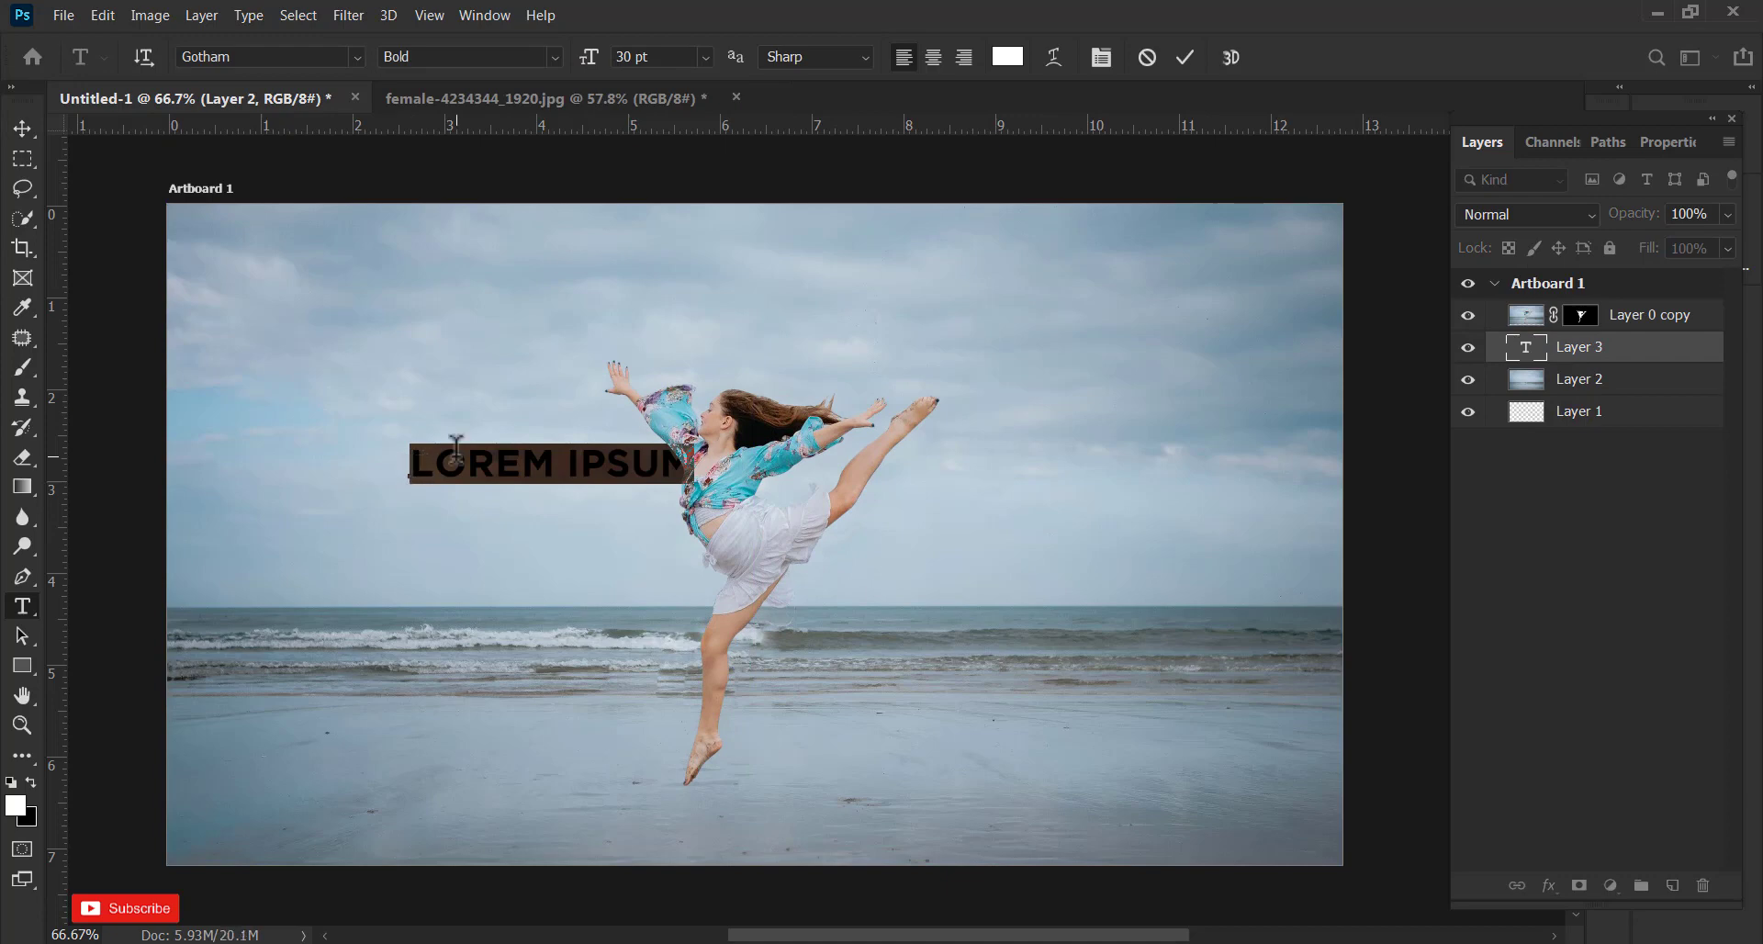
pyautogui.write('DREAM')
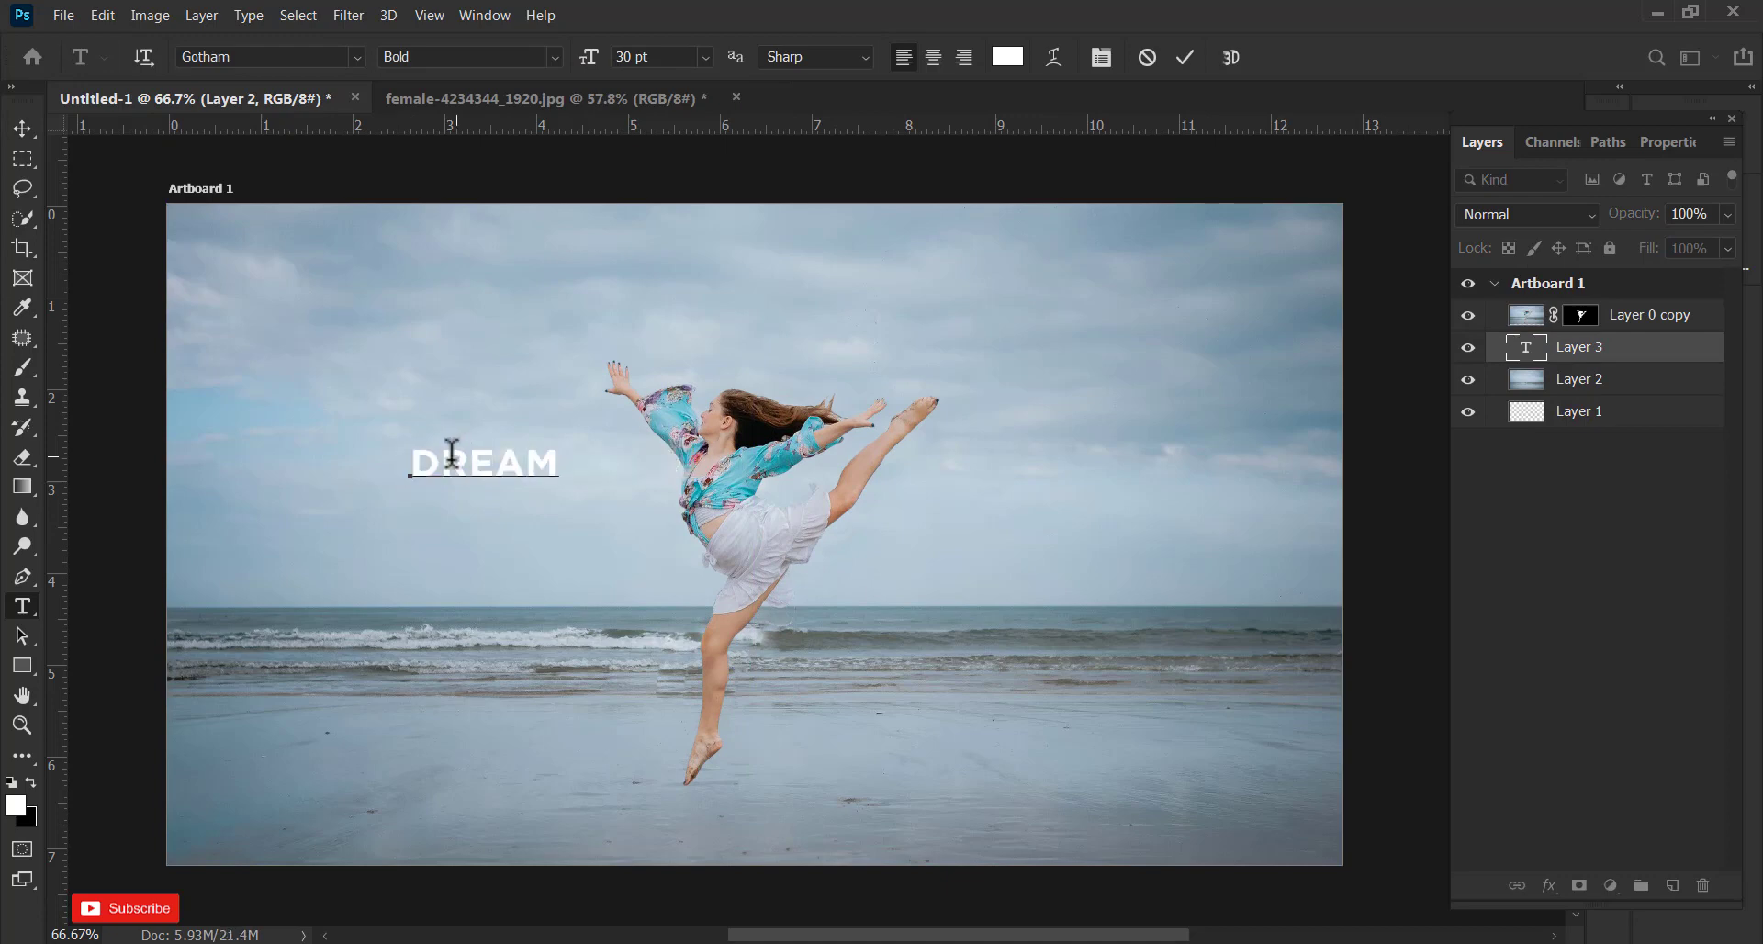
pyautogui.click(1186, 57)
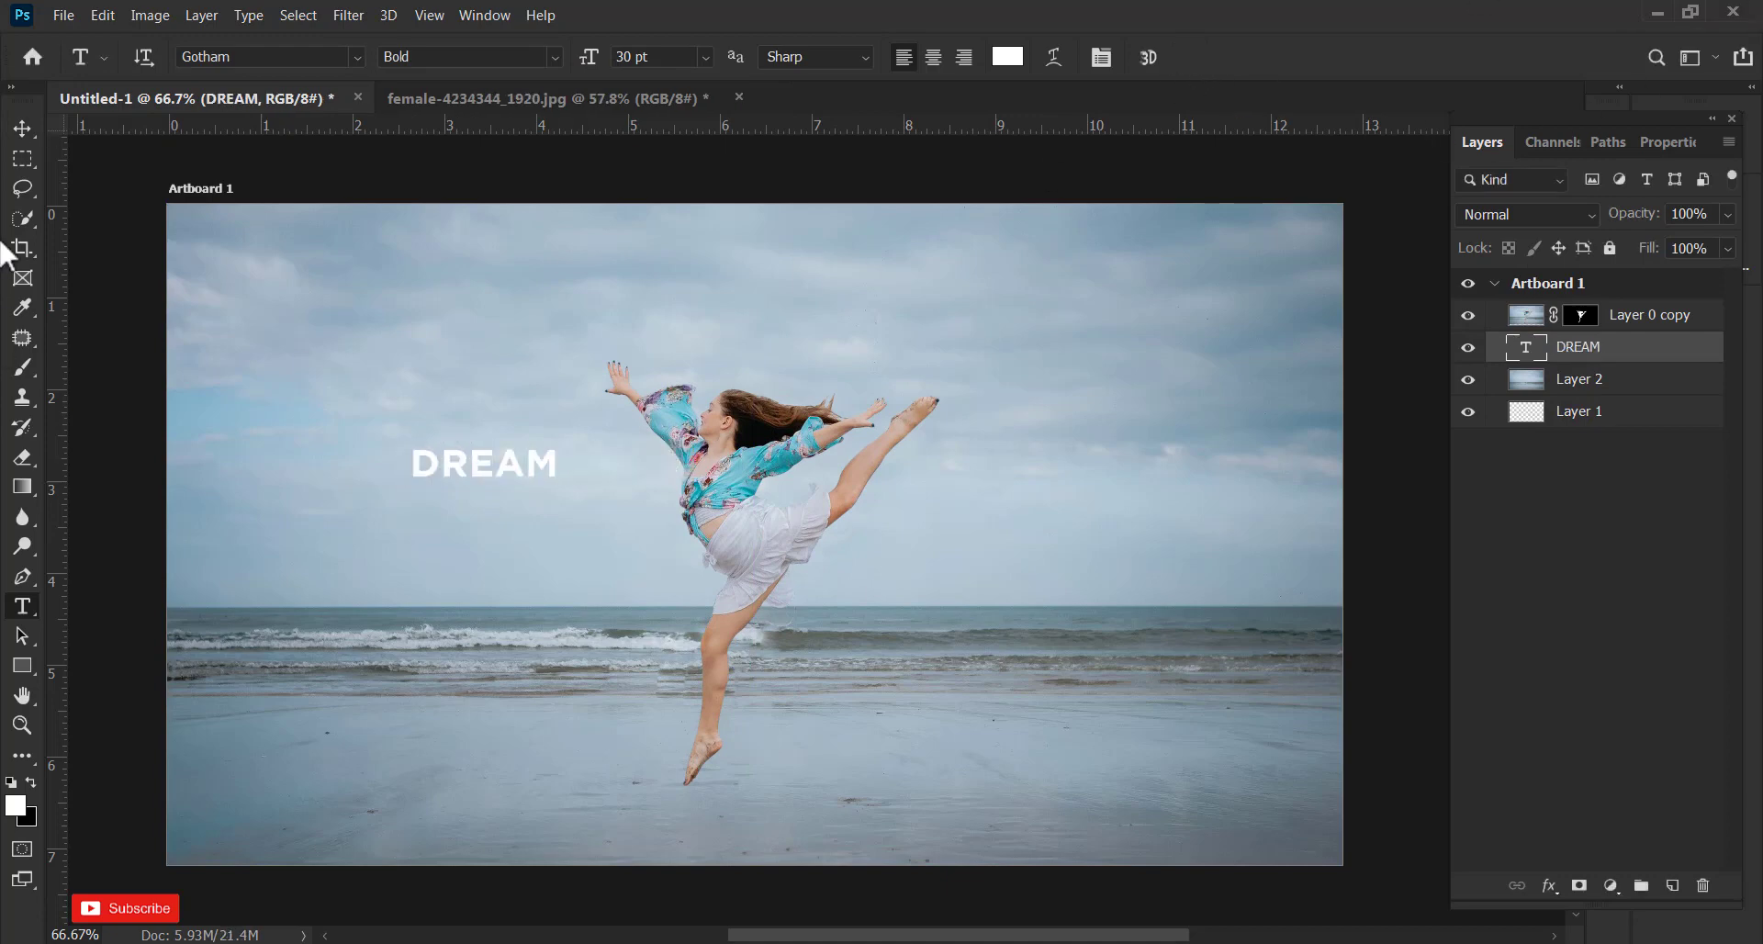
# Scale DREAM to about 597% and centre it across the sky behind the dancer
pyautogui.click(18, 133)
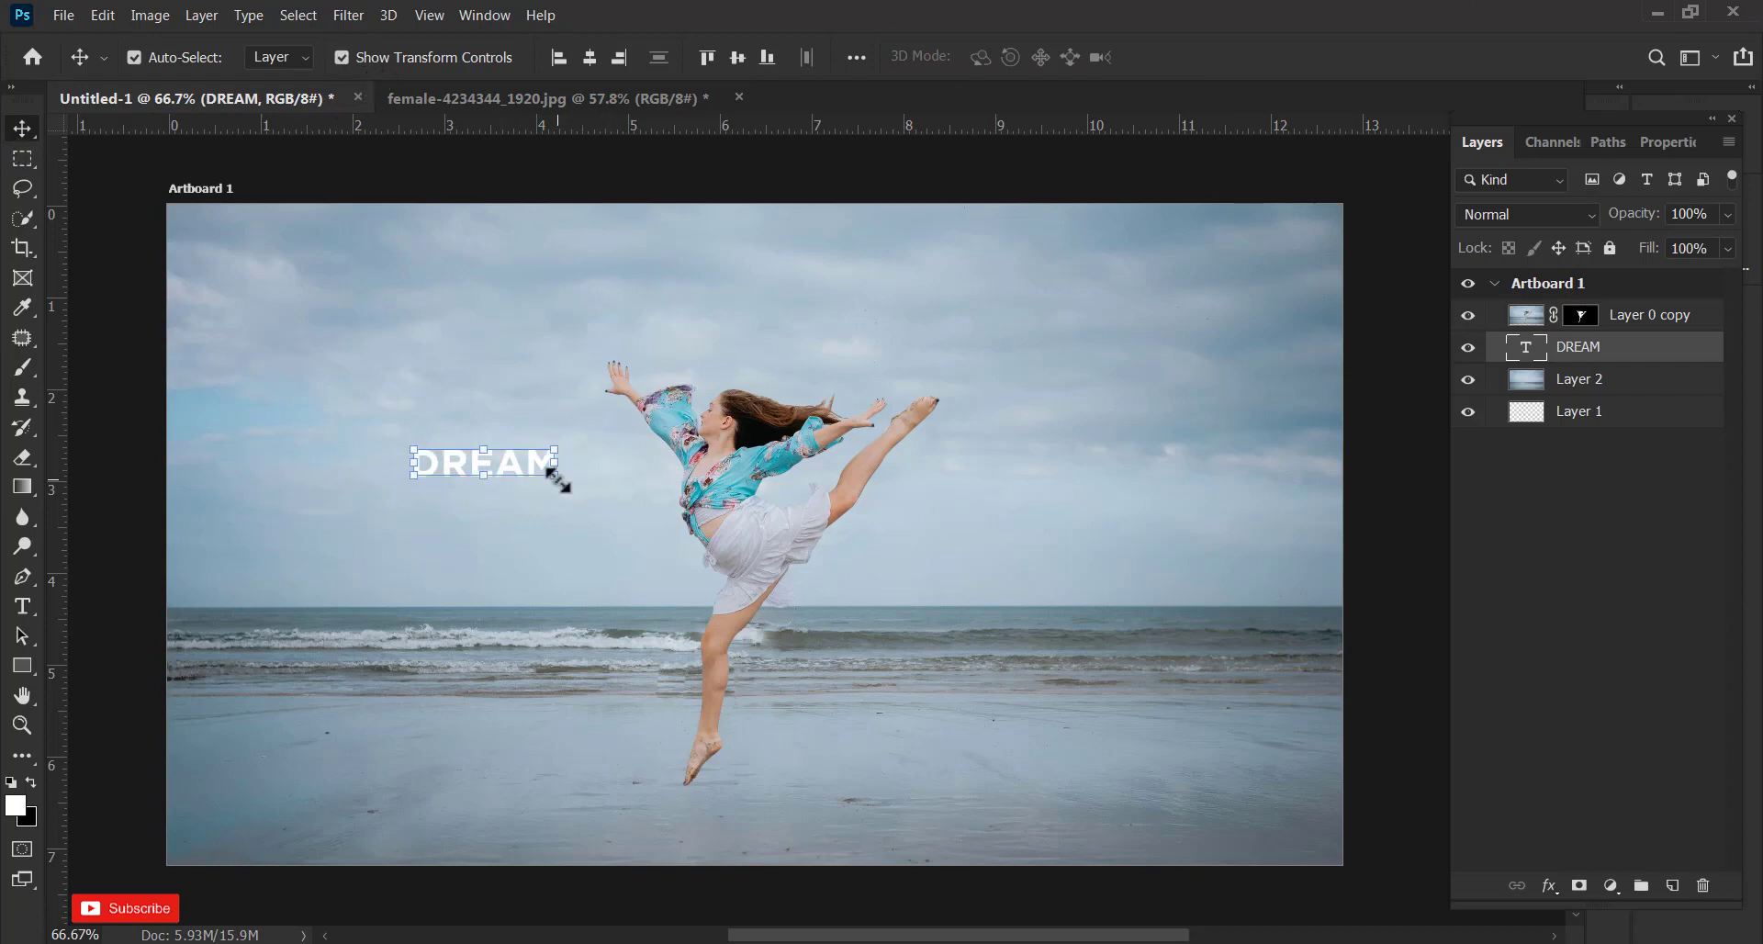
pyautogui.moveTo(598, 493); pyautogui.dragTo(1210, 580)
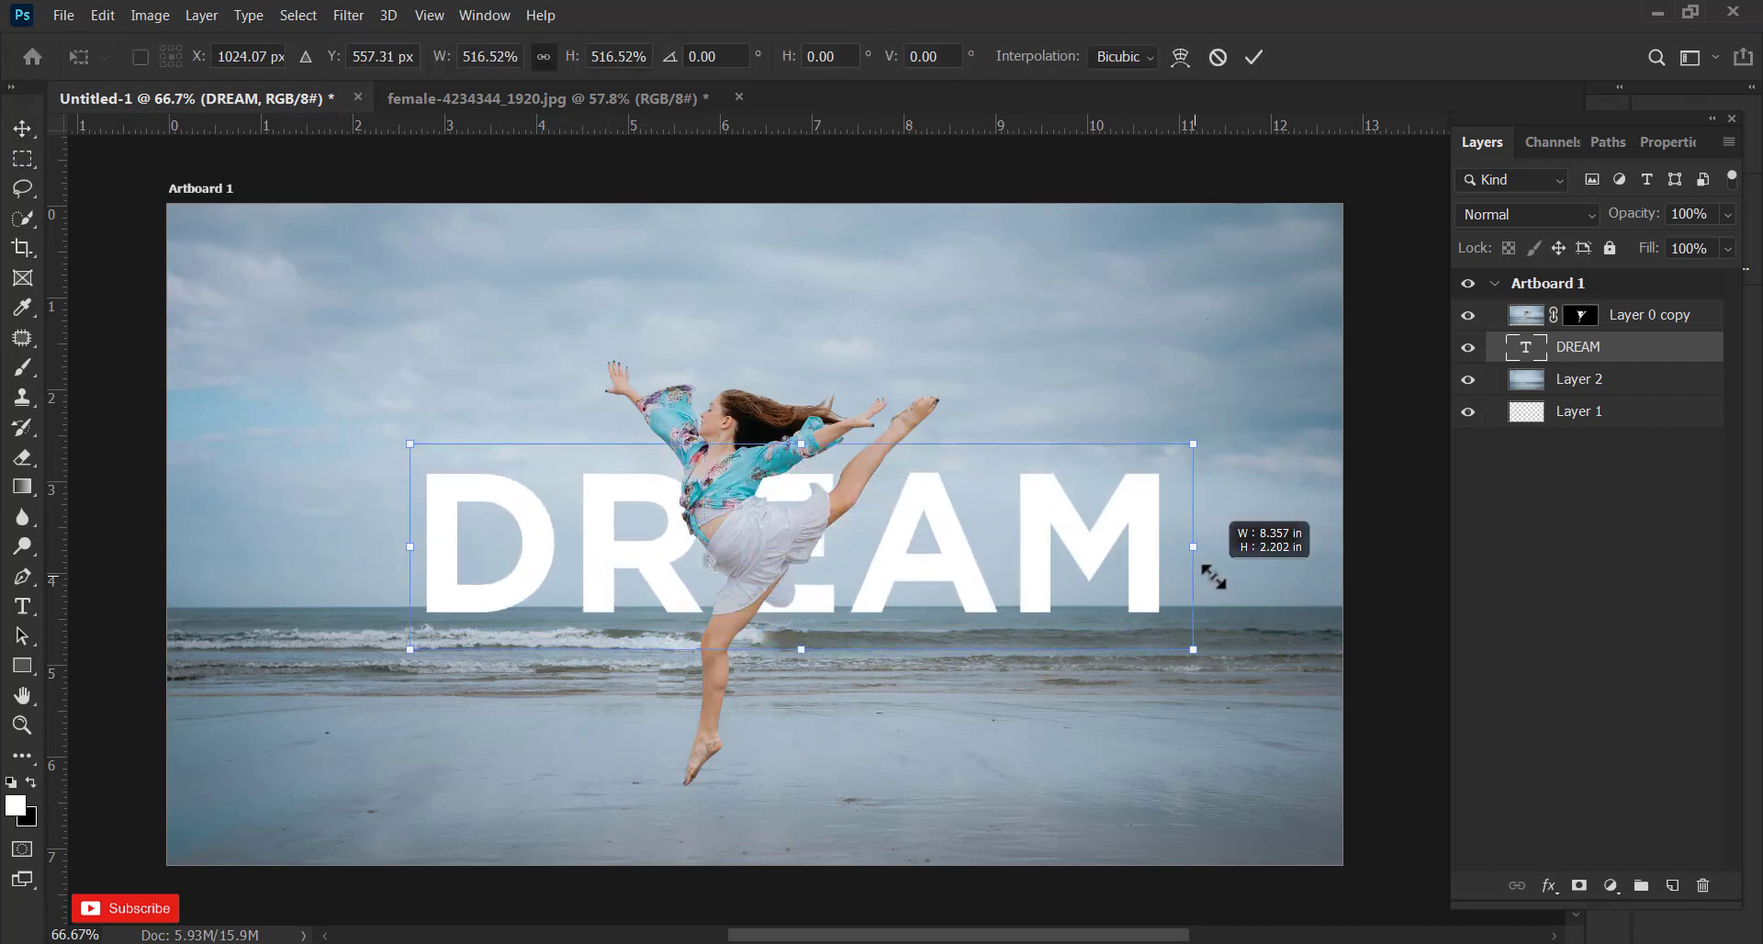
pyautogui.moveTo(1104, 550); pyautogui.dragTo(1068, 488)
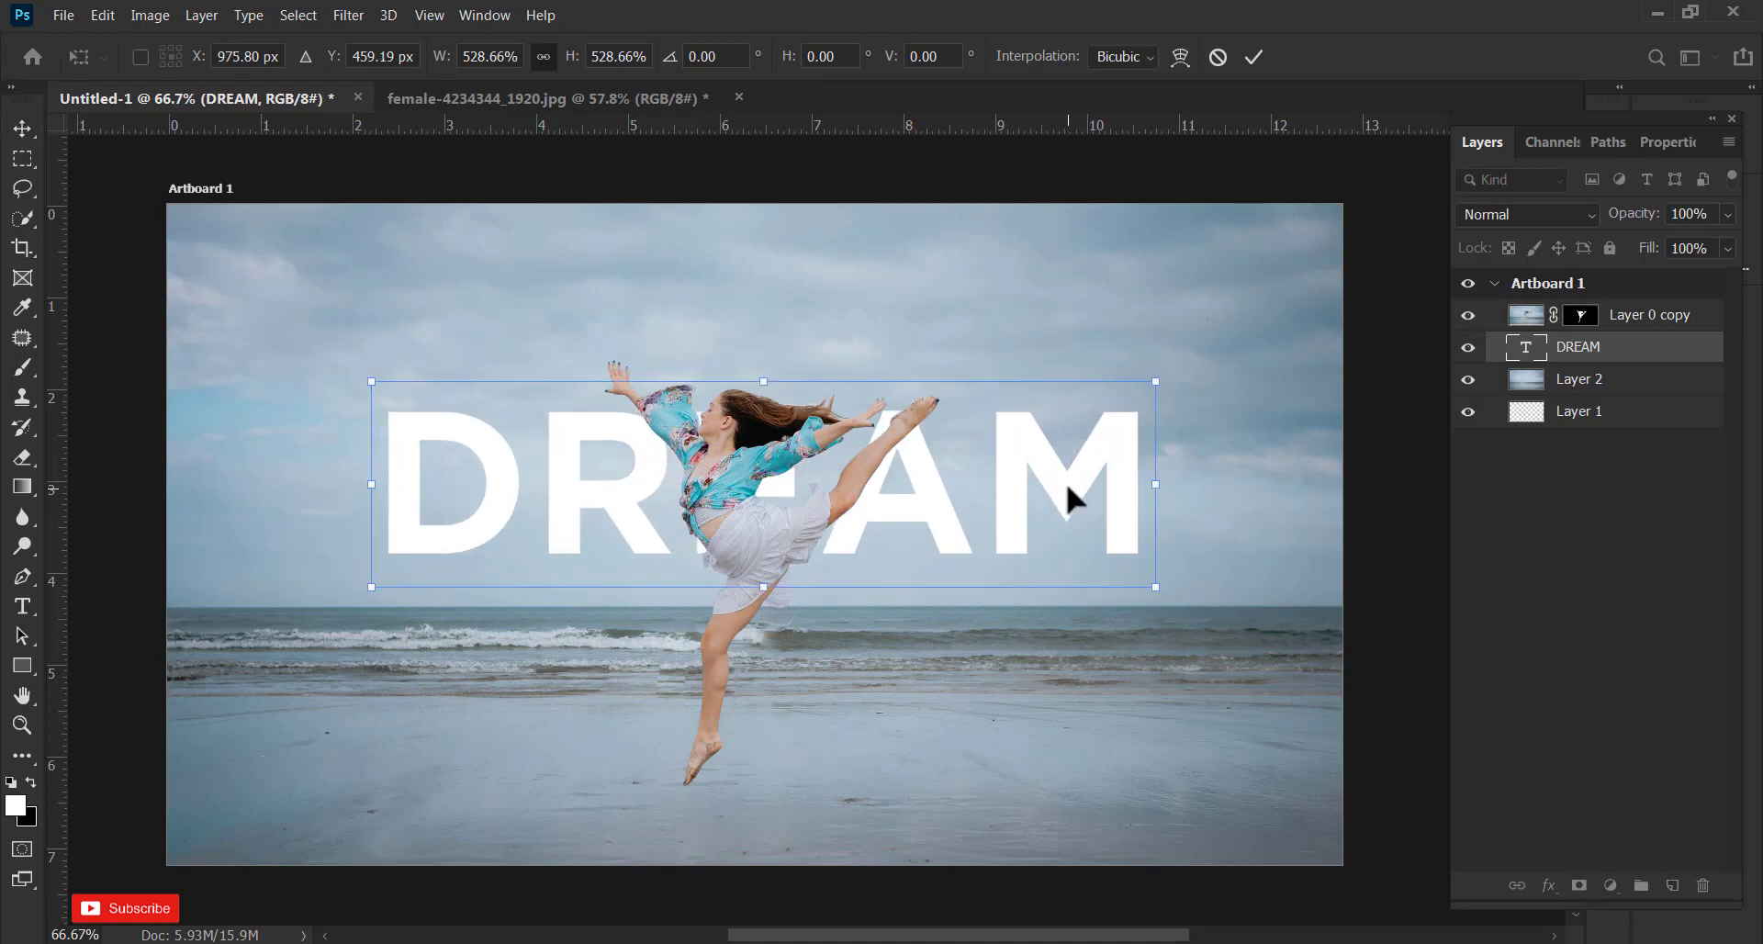
pyautogui.moveTo(1067, 489)
pyautogui.mouseDown()
pyautogui.moveTo(1046, 432)
pyautogui.moveTo(1243, 439)
pyautogui.mouseUp()
pyautogui.moveTo(1127, 432)
pyautogui.mouseDown()
pyautogui.moveTo(1085, 483)
pyautogui.moveTo(1081, 528)
pyautogui.mouseUp()
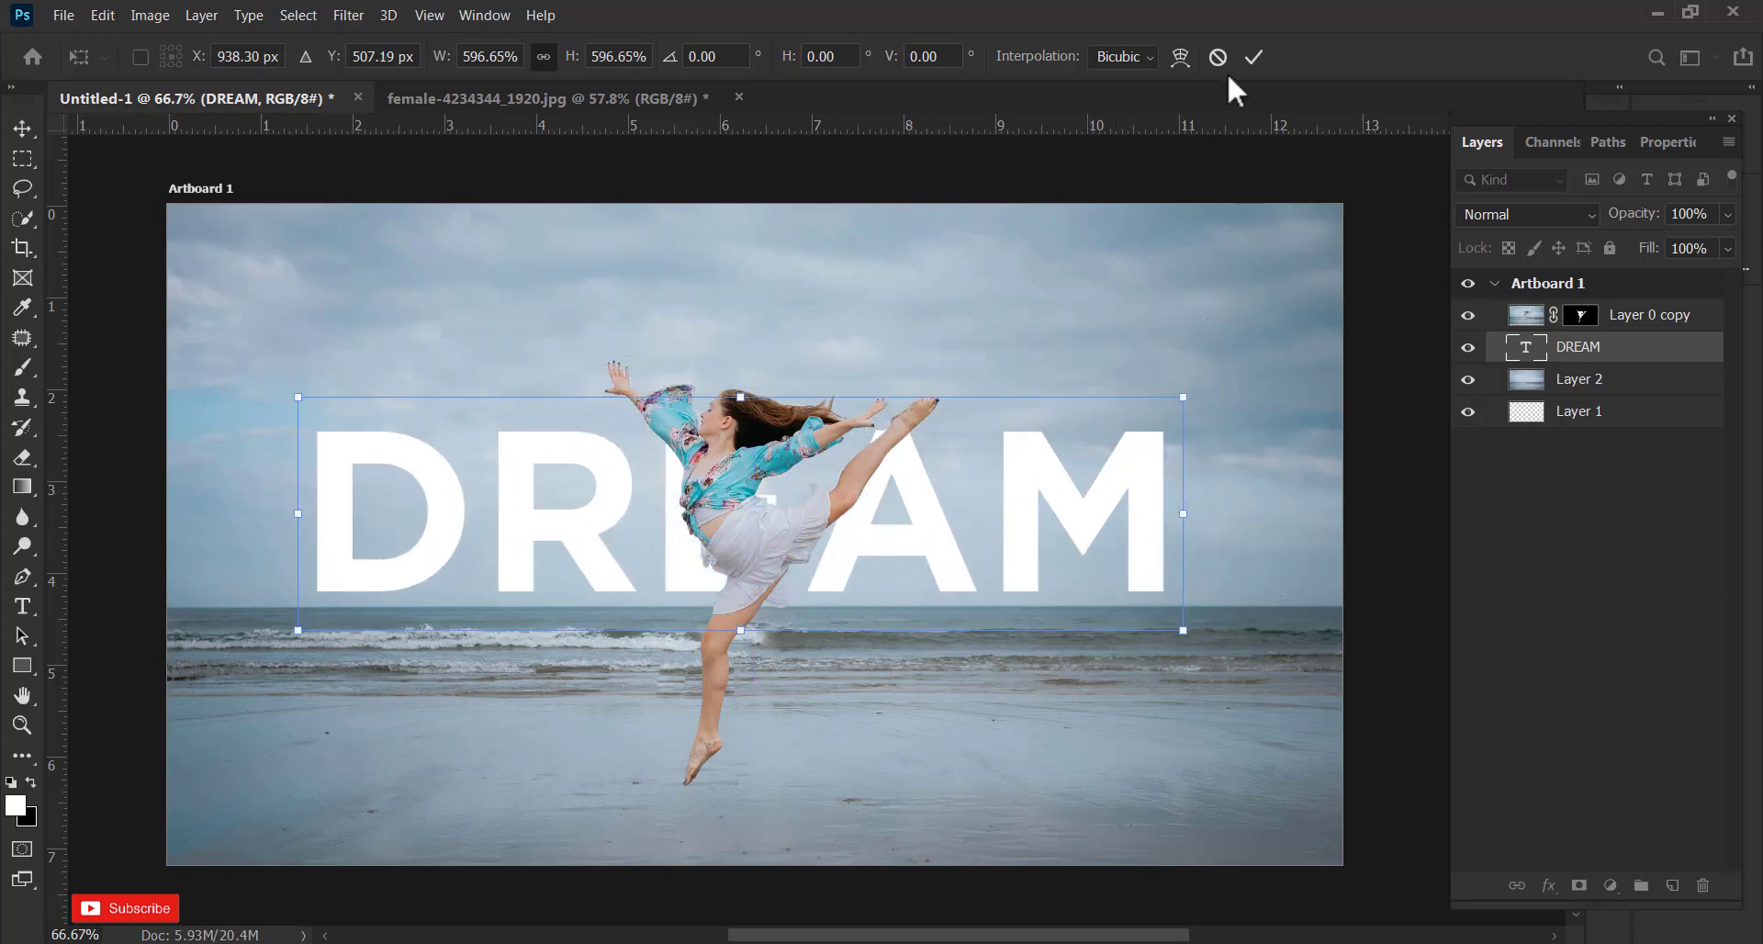
# Duplicate DREAM below the original and retype the copy as 'LIFE'
pyautogui.press('Return')
pyautogui.moveTo(907, 518); pyautogui.dragTo(913, 714)
pyautogui.press('t')
pyautogui.doubleClick(913, 715)
pyautogui.write('LI')
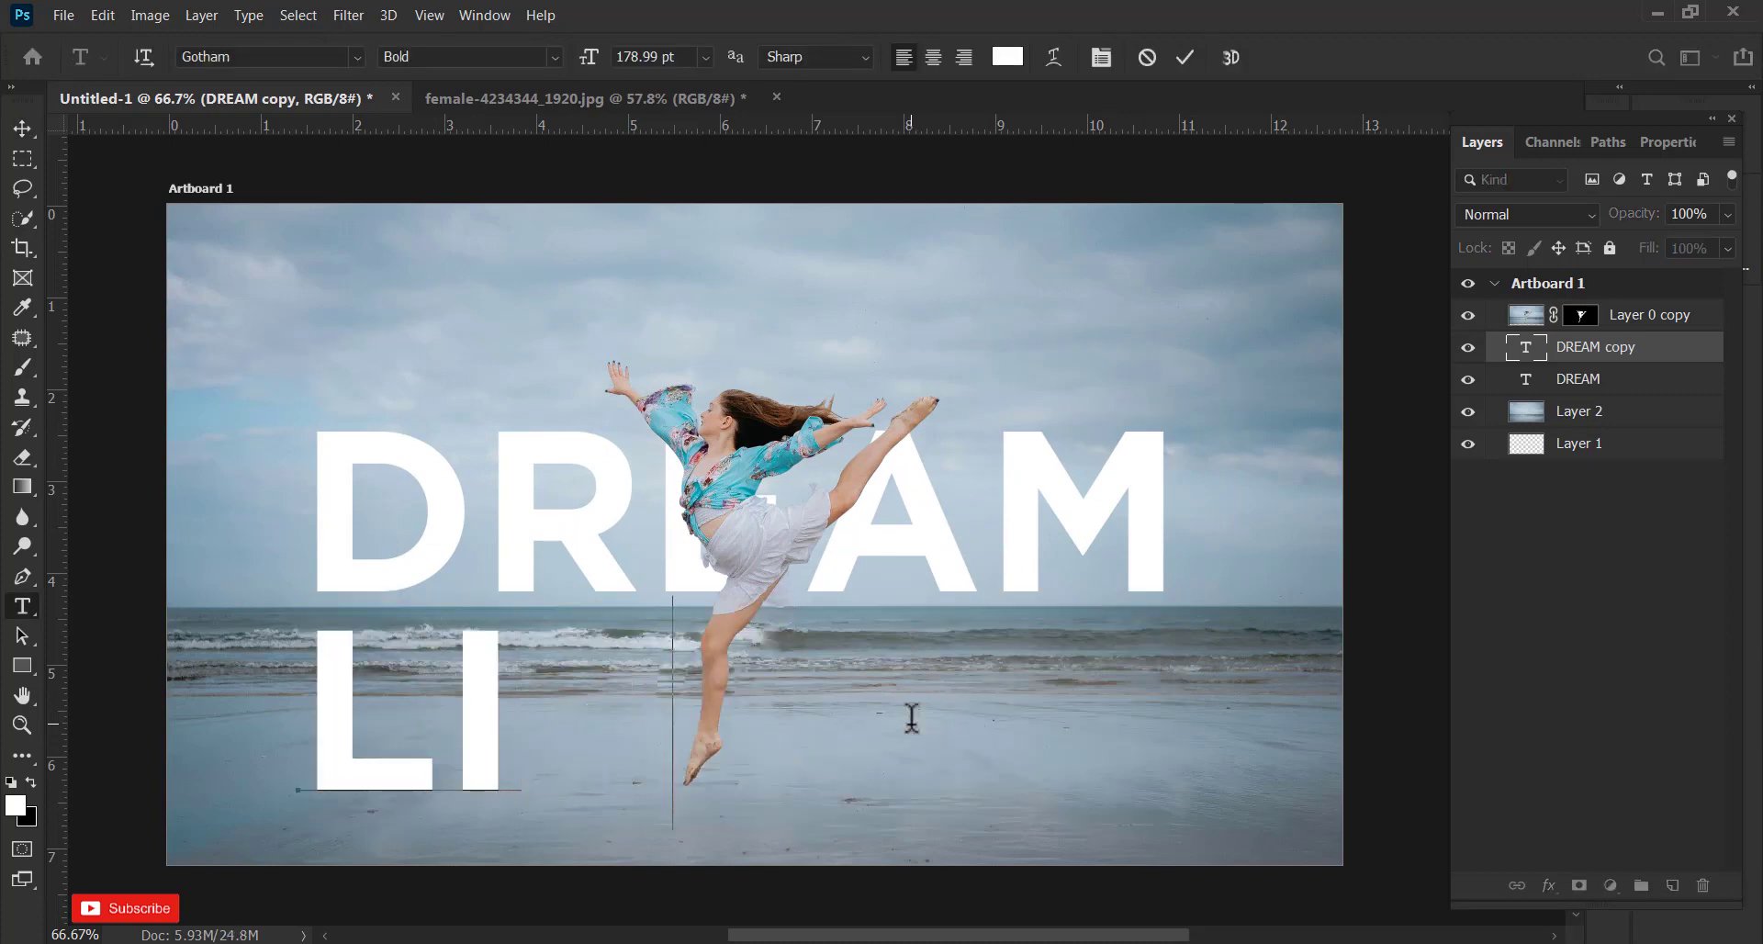
pyautogui.write('FE')
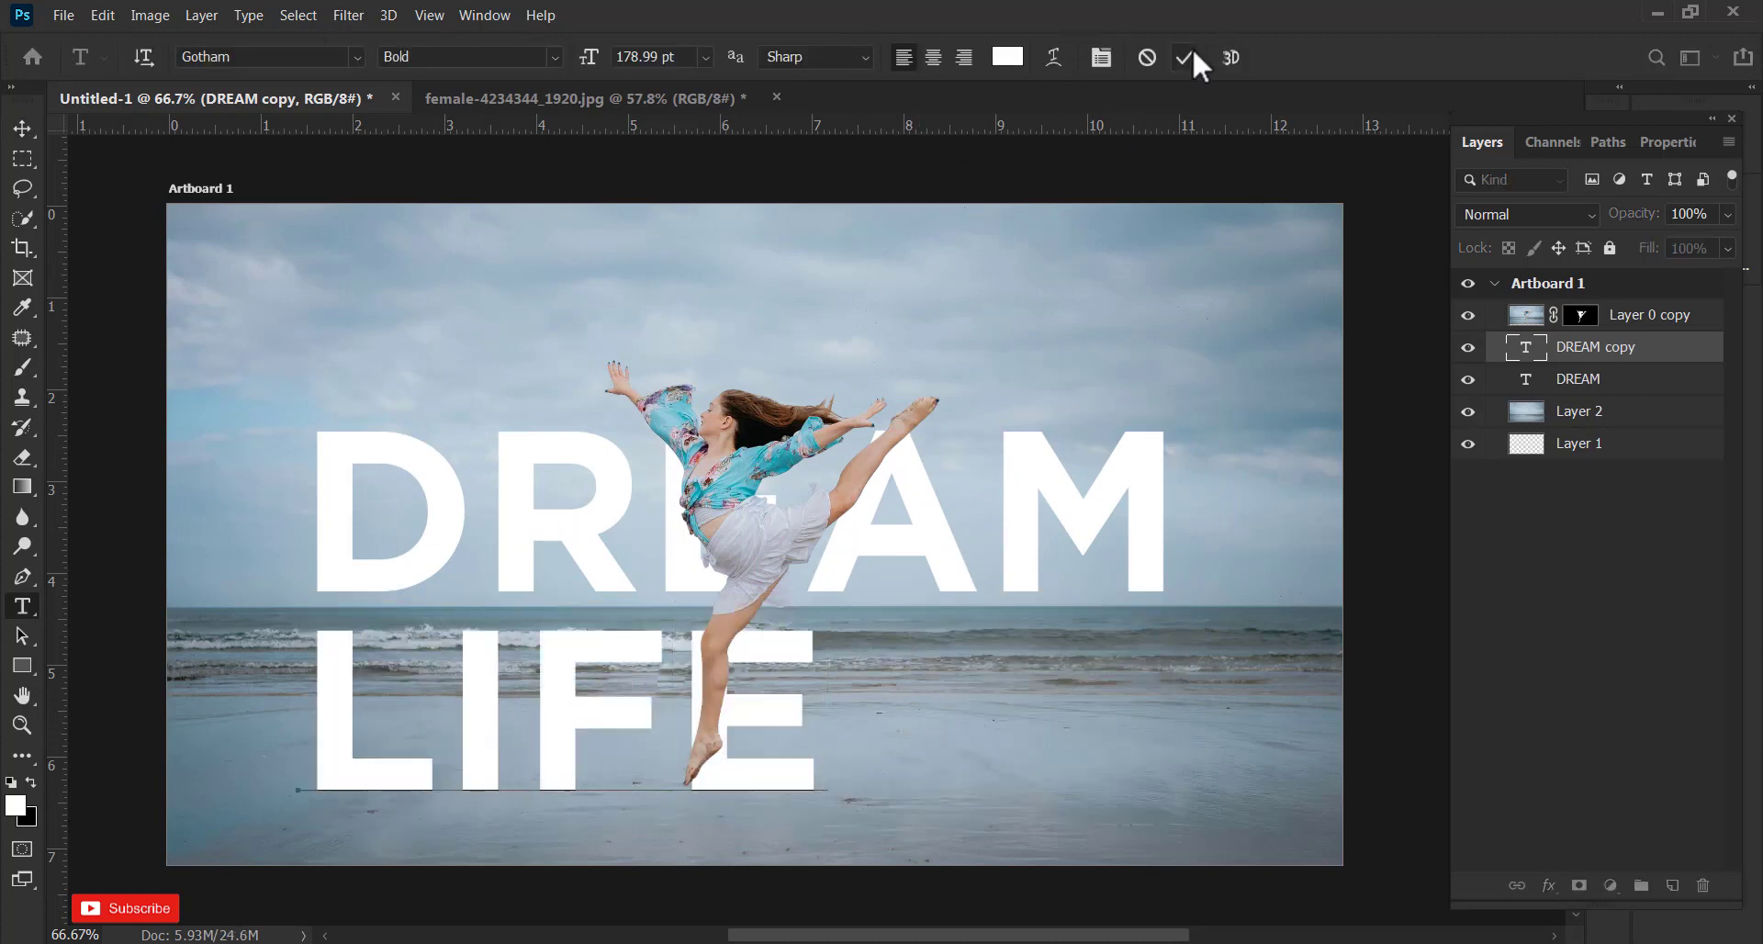
pyautogui.click(1186, 55)
pyautogui.press('v')
# Scale LIFE to about 71% and place it under DREAM's right half
pyautogui.moveTo(766, 719)
pyautogui.mouseDown()
pyautogui.moveTo(1086, 689)
pyautogui.moveTo(1051, 744)
pyautogui.moveTo(864, 691)
pyautogui.mouseUp()
pyautogui.hotkey('ctrl', 't')
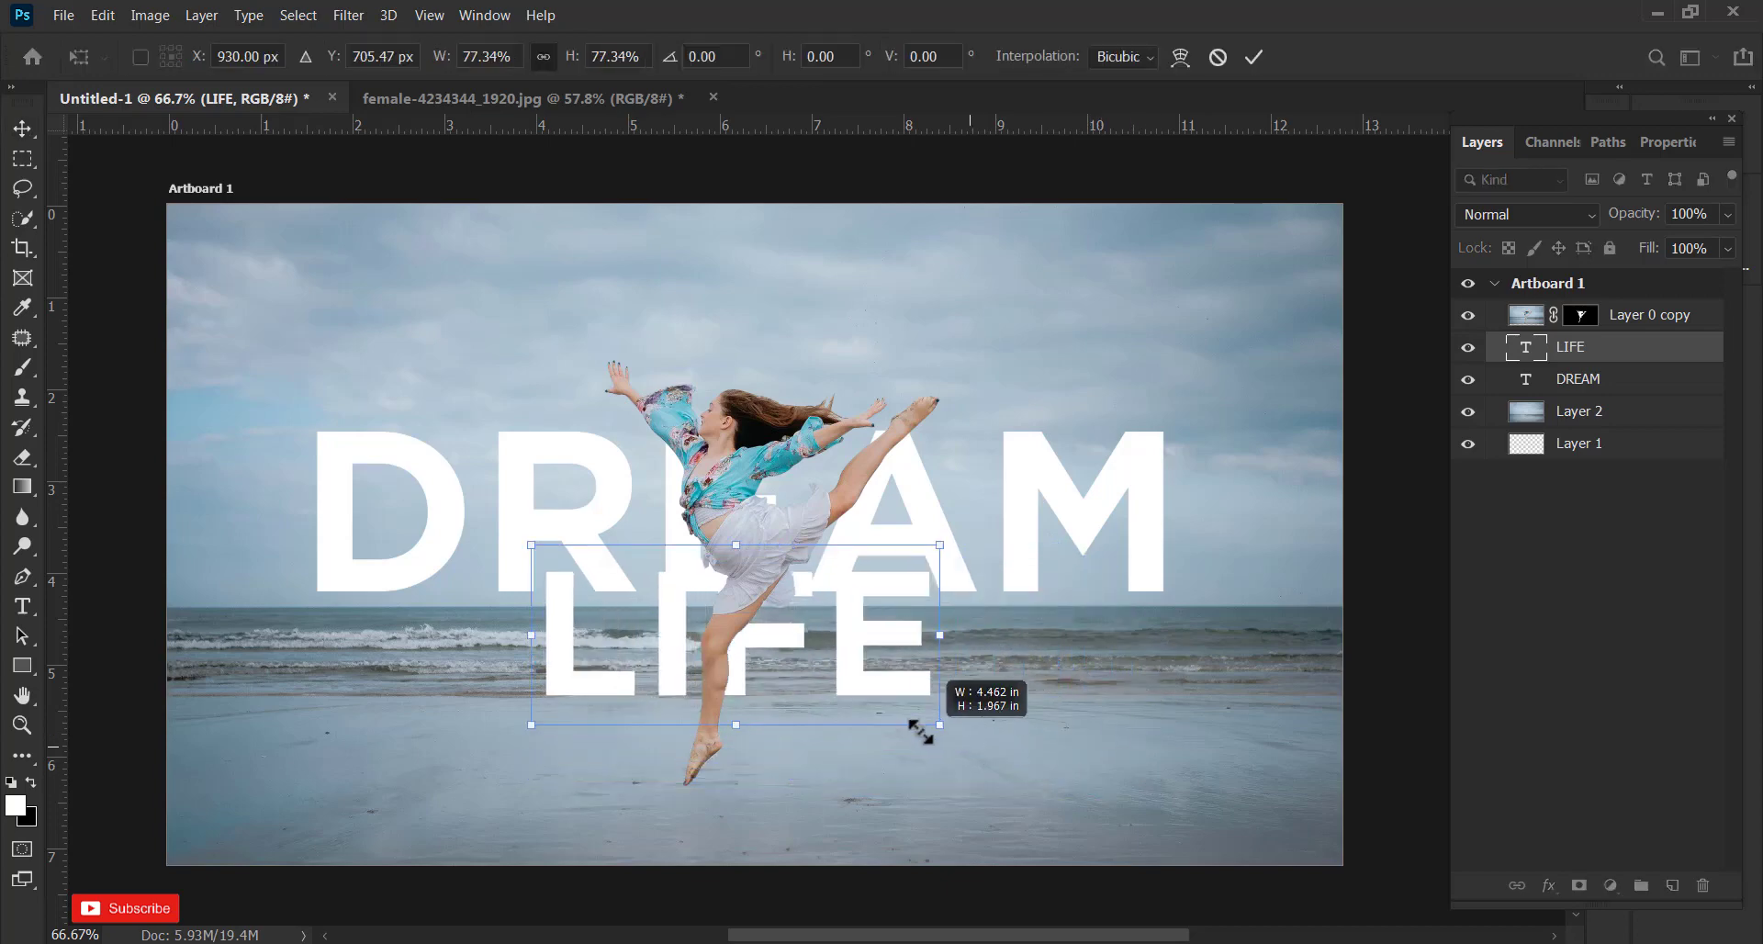
pyautogui.moveTo(829, 629); pyautogui.dragTo(1100, 676)
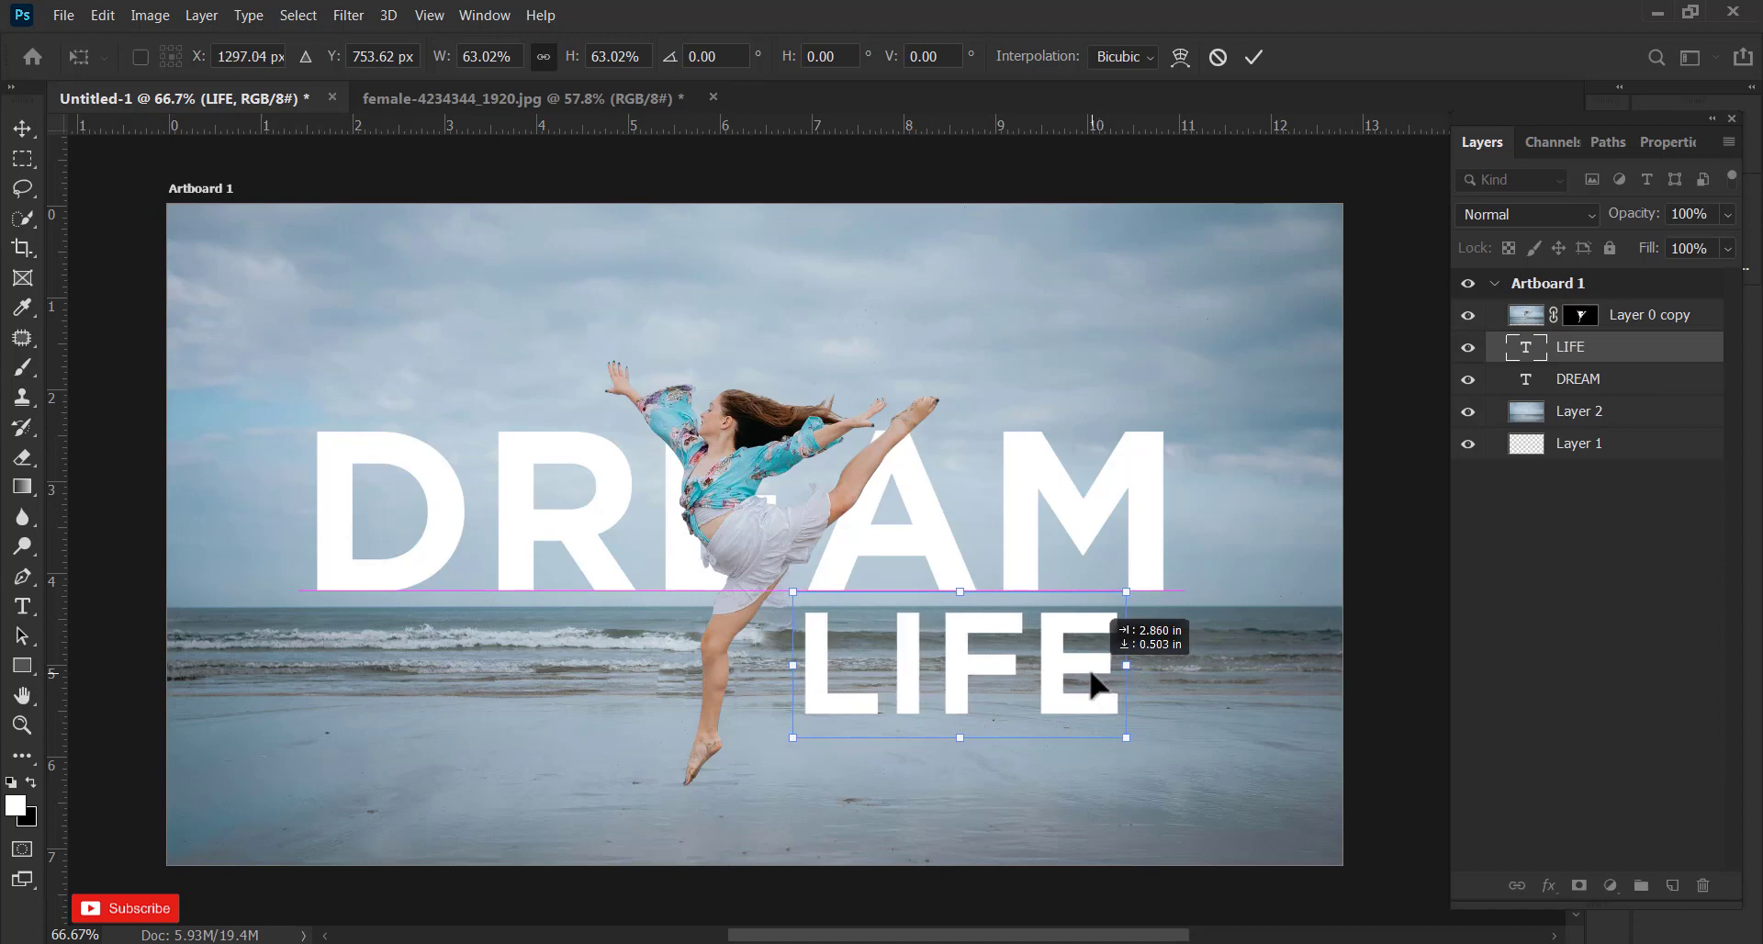
pyautogui.moveTo(1100, 685); pyautogui.dragTo(1091, 684)
pyautogui.moveTo(1128, 738); pyautogui.dragTo(1178, 761)
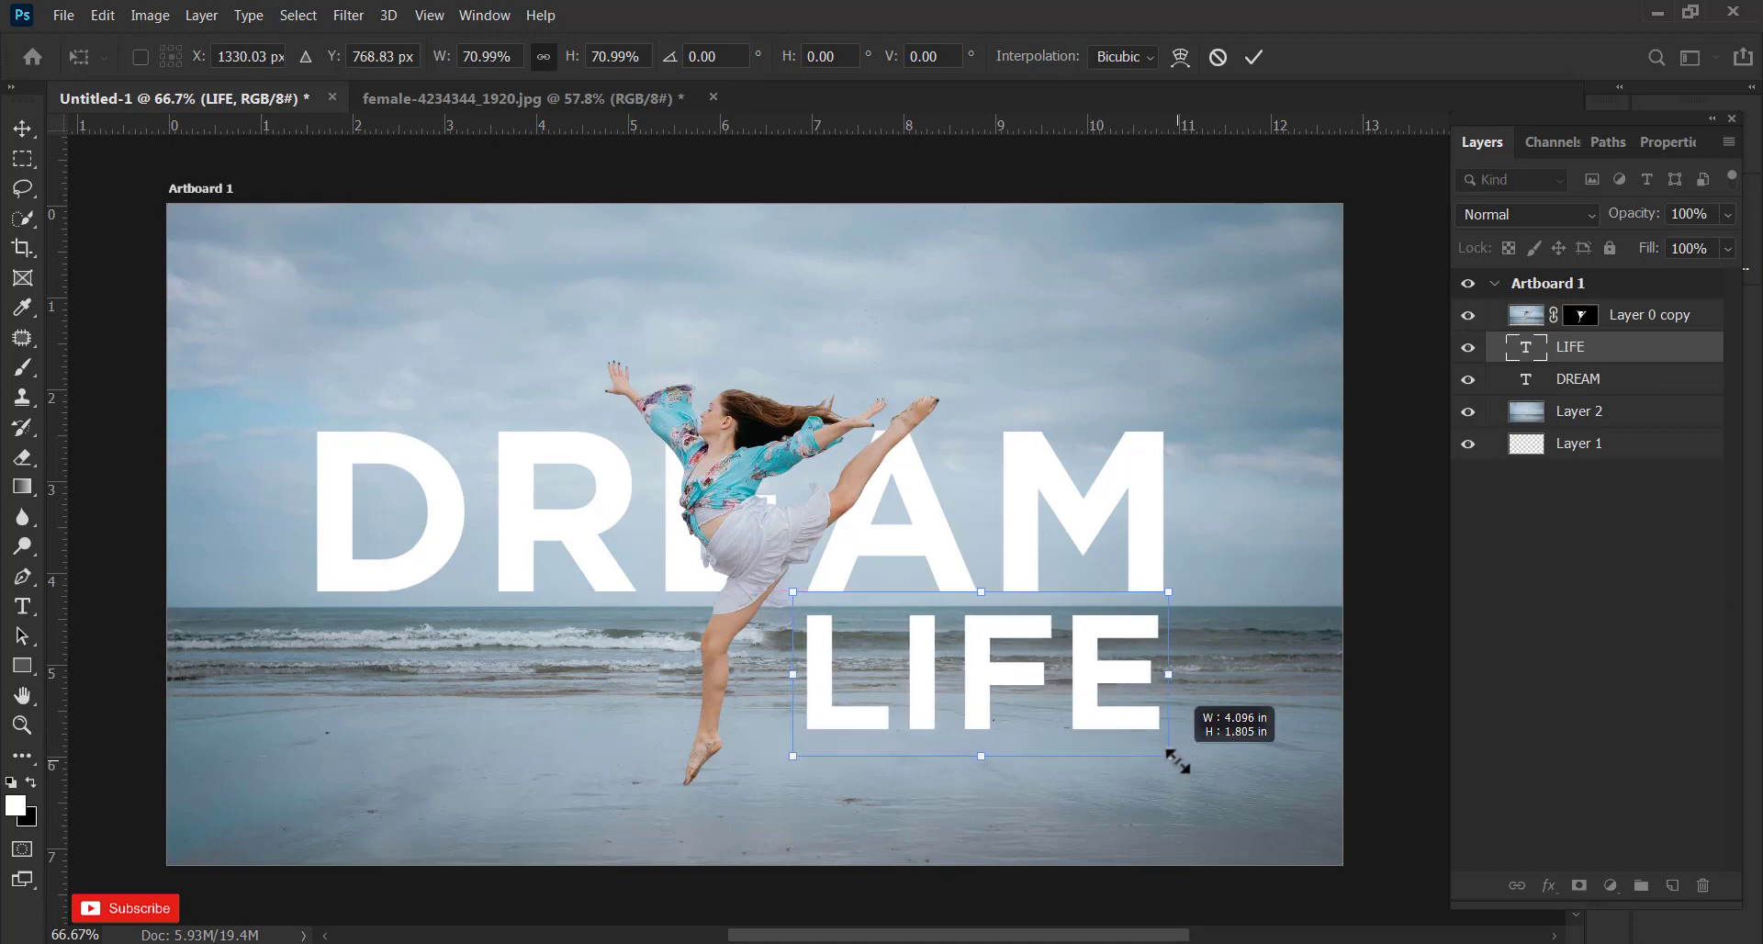
pyautogui.click(1253, 58)
pyautogui.click(476, 56)
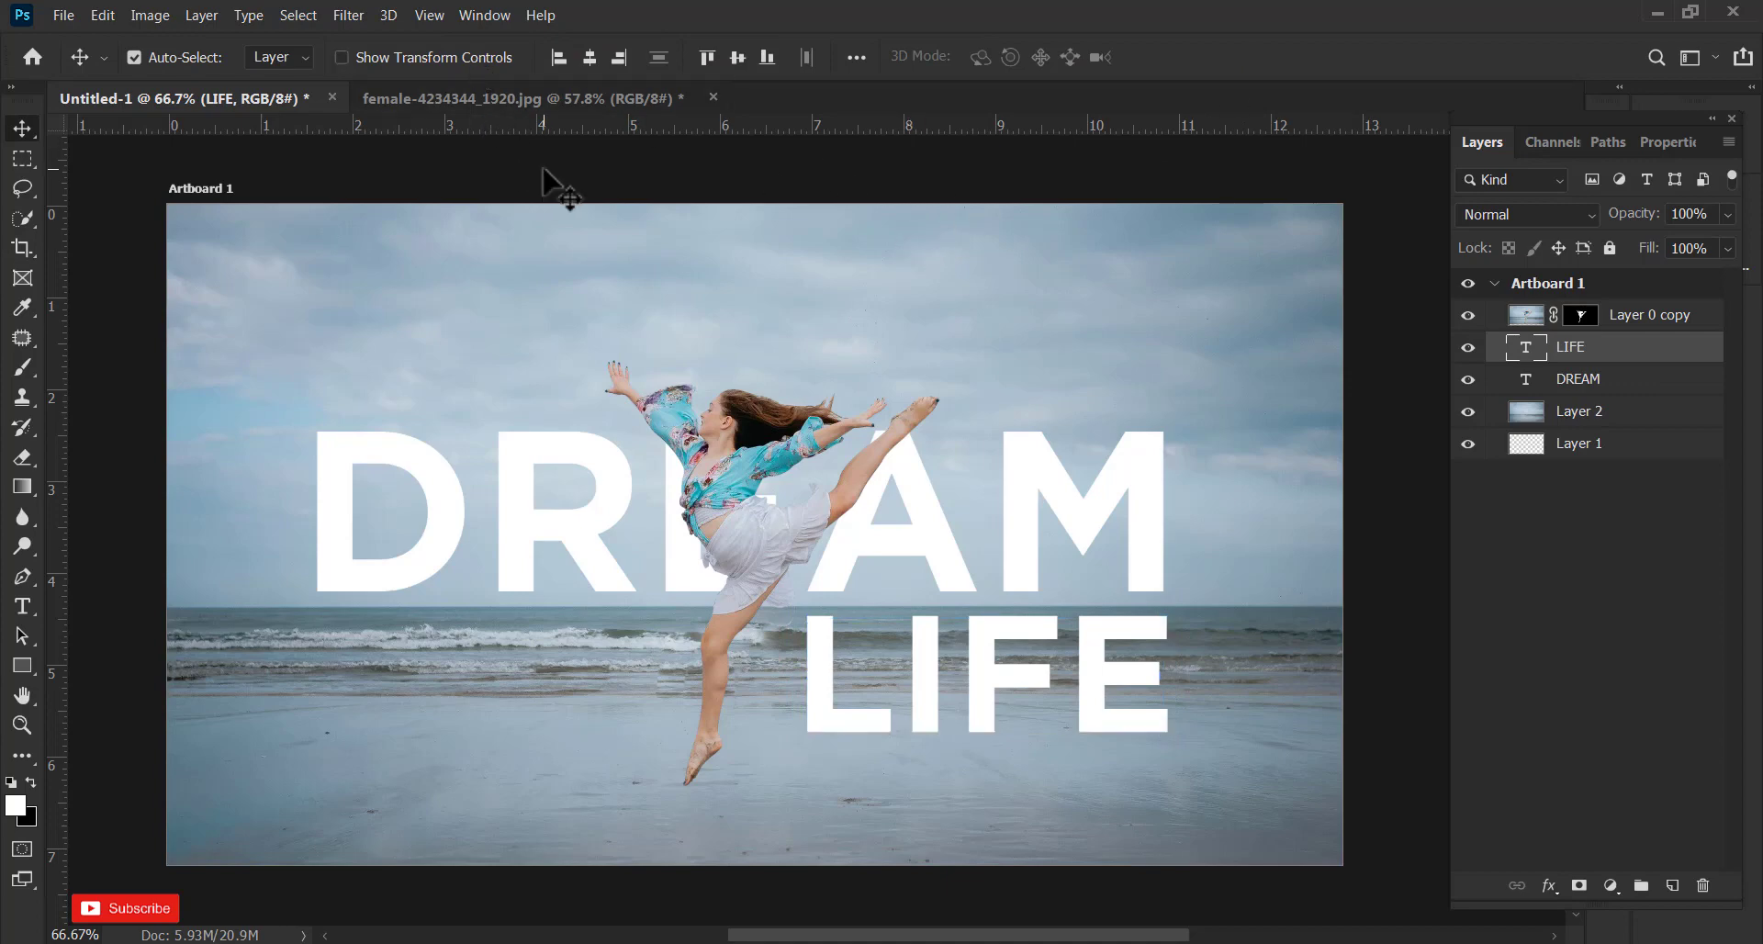
pyautogui.click(543, 171)
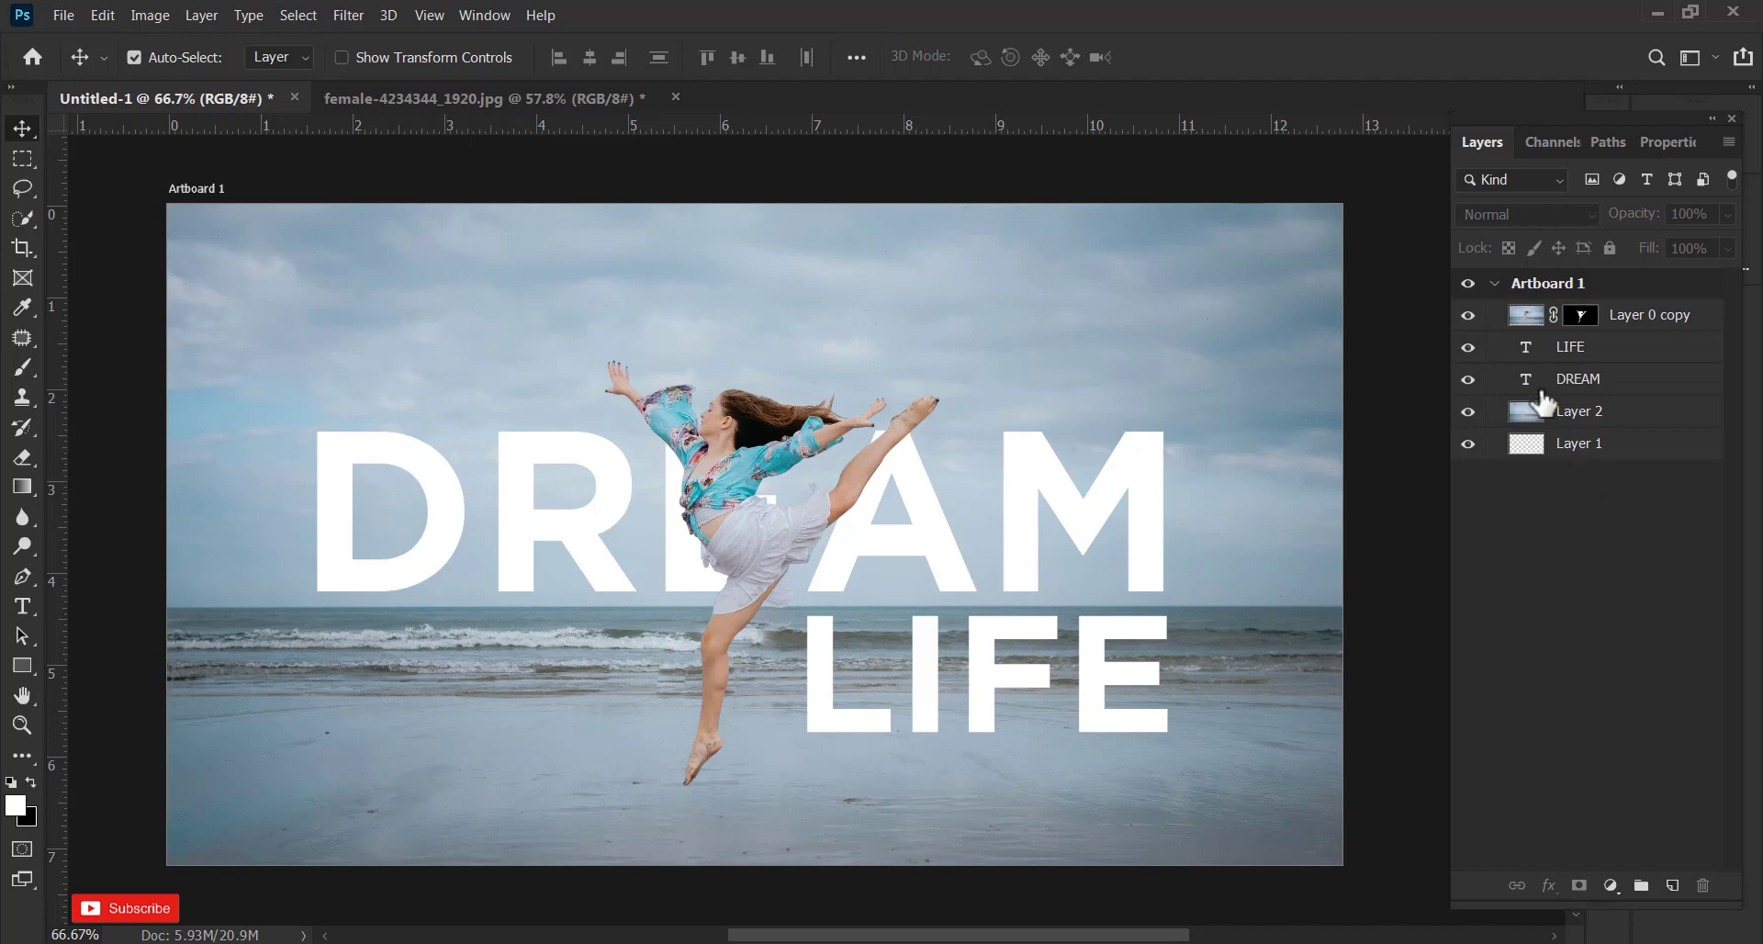
# Scale DREAM and LIFE together to about 95% and shift them slightly right
pyautogui.click(1602, 349)
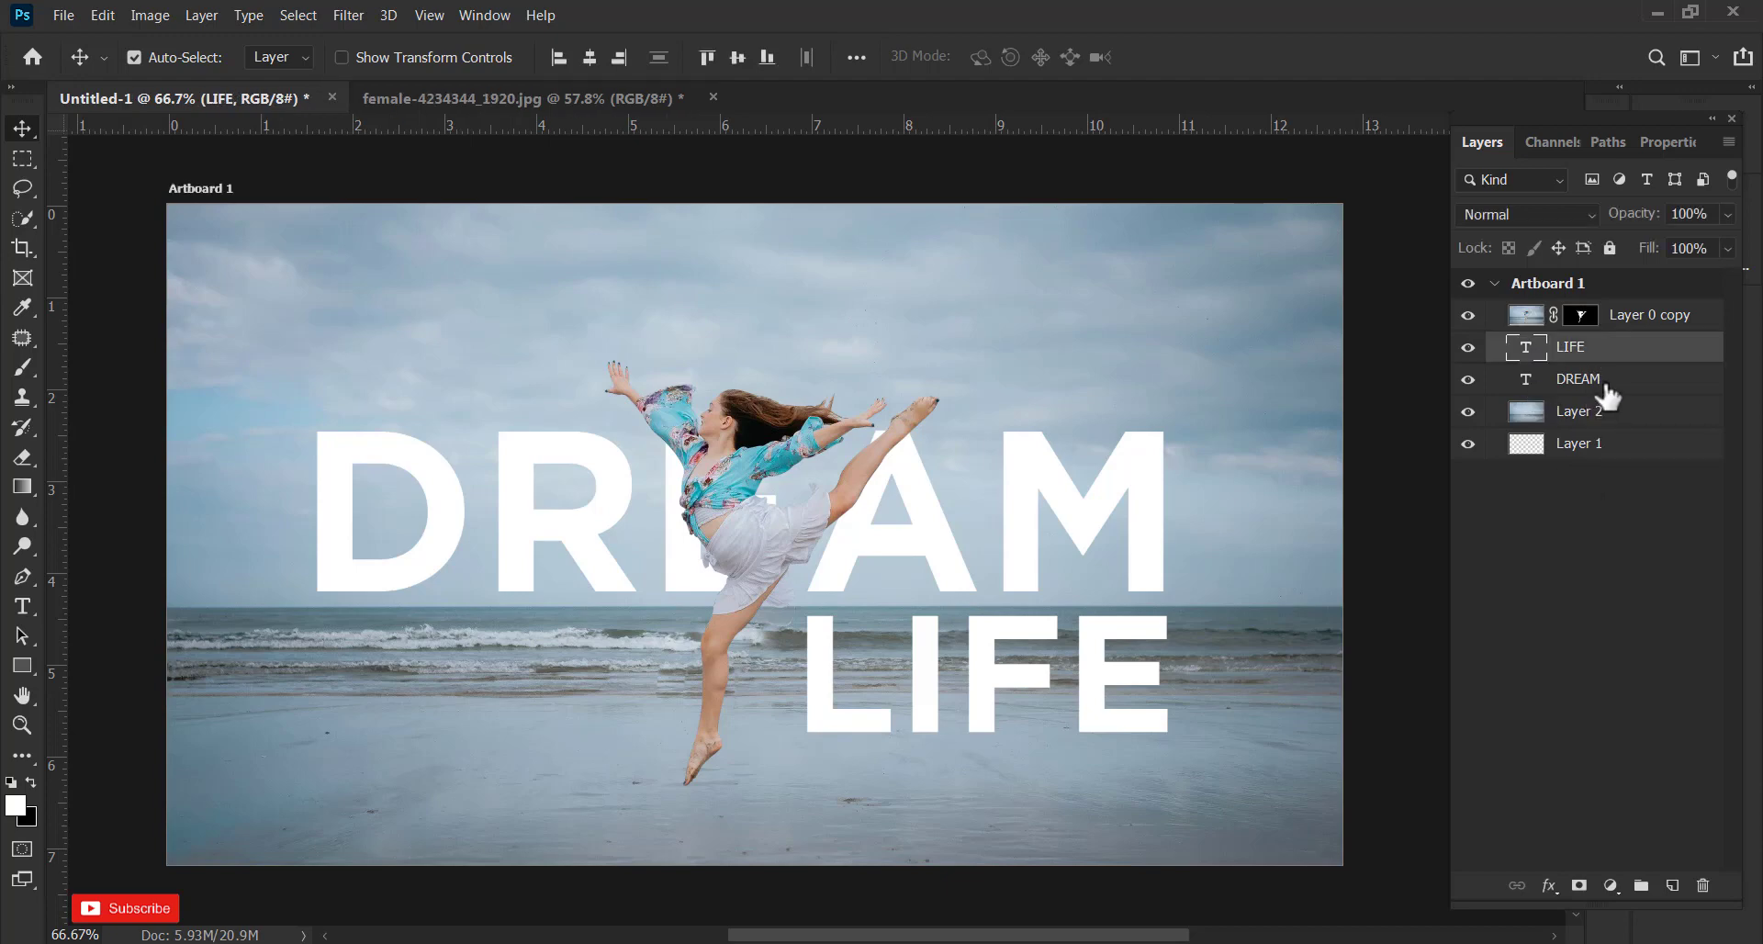
pyautogui.keyDown('shift'); pyautogui.click(1607, 384); pyautogui.keyUp('shift')
pyautogui.hotkey('ctrl', 't')
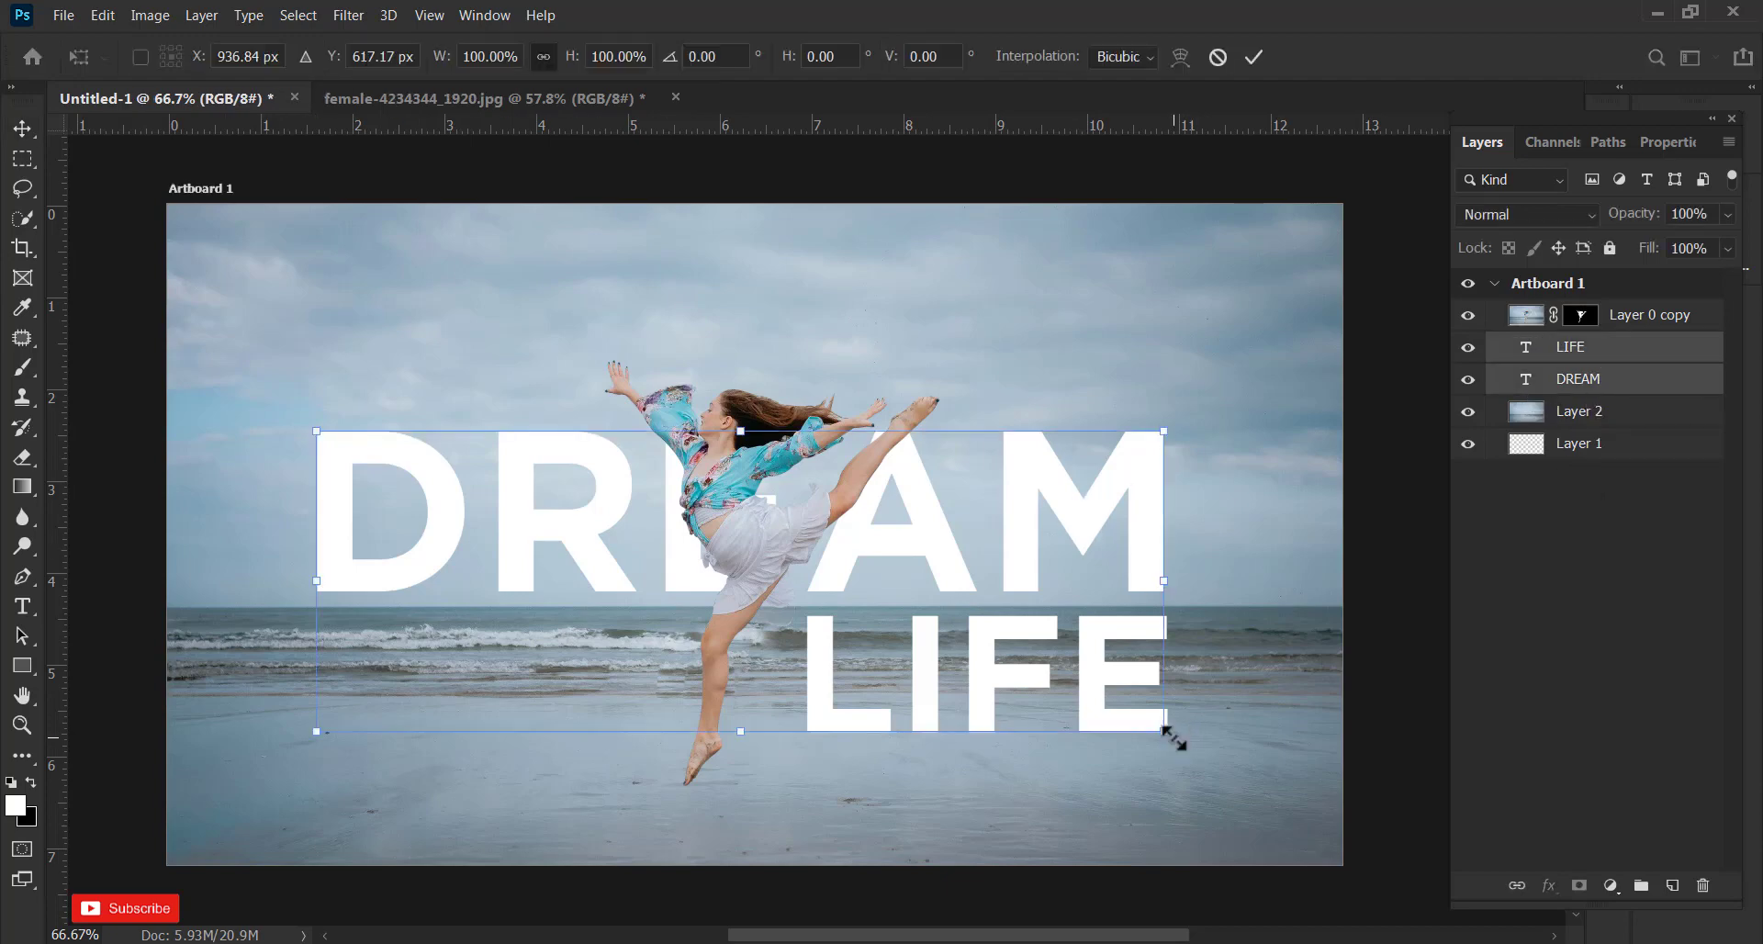
pyautogui.moveTo(1164, 731); pyautogui.dragTo(1144, 720)
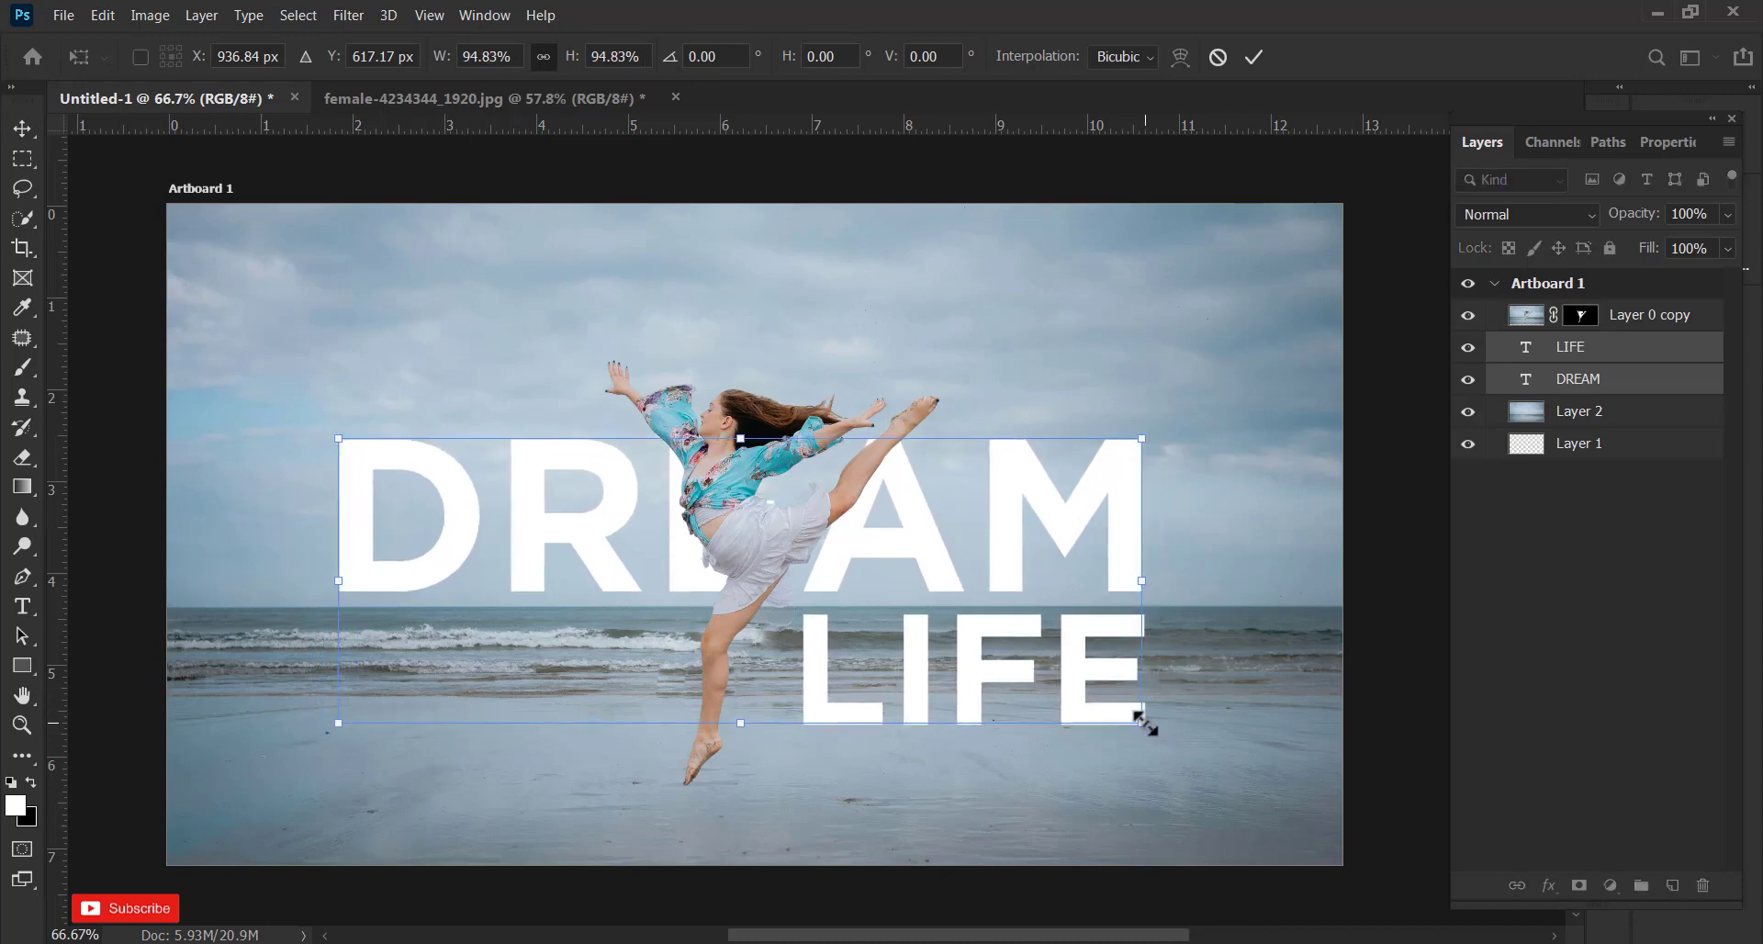
pyautogui.press('Return')
pyautogui.moveTo(1016, 579); pyautogui.dragTo(1023, 543)
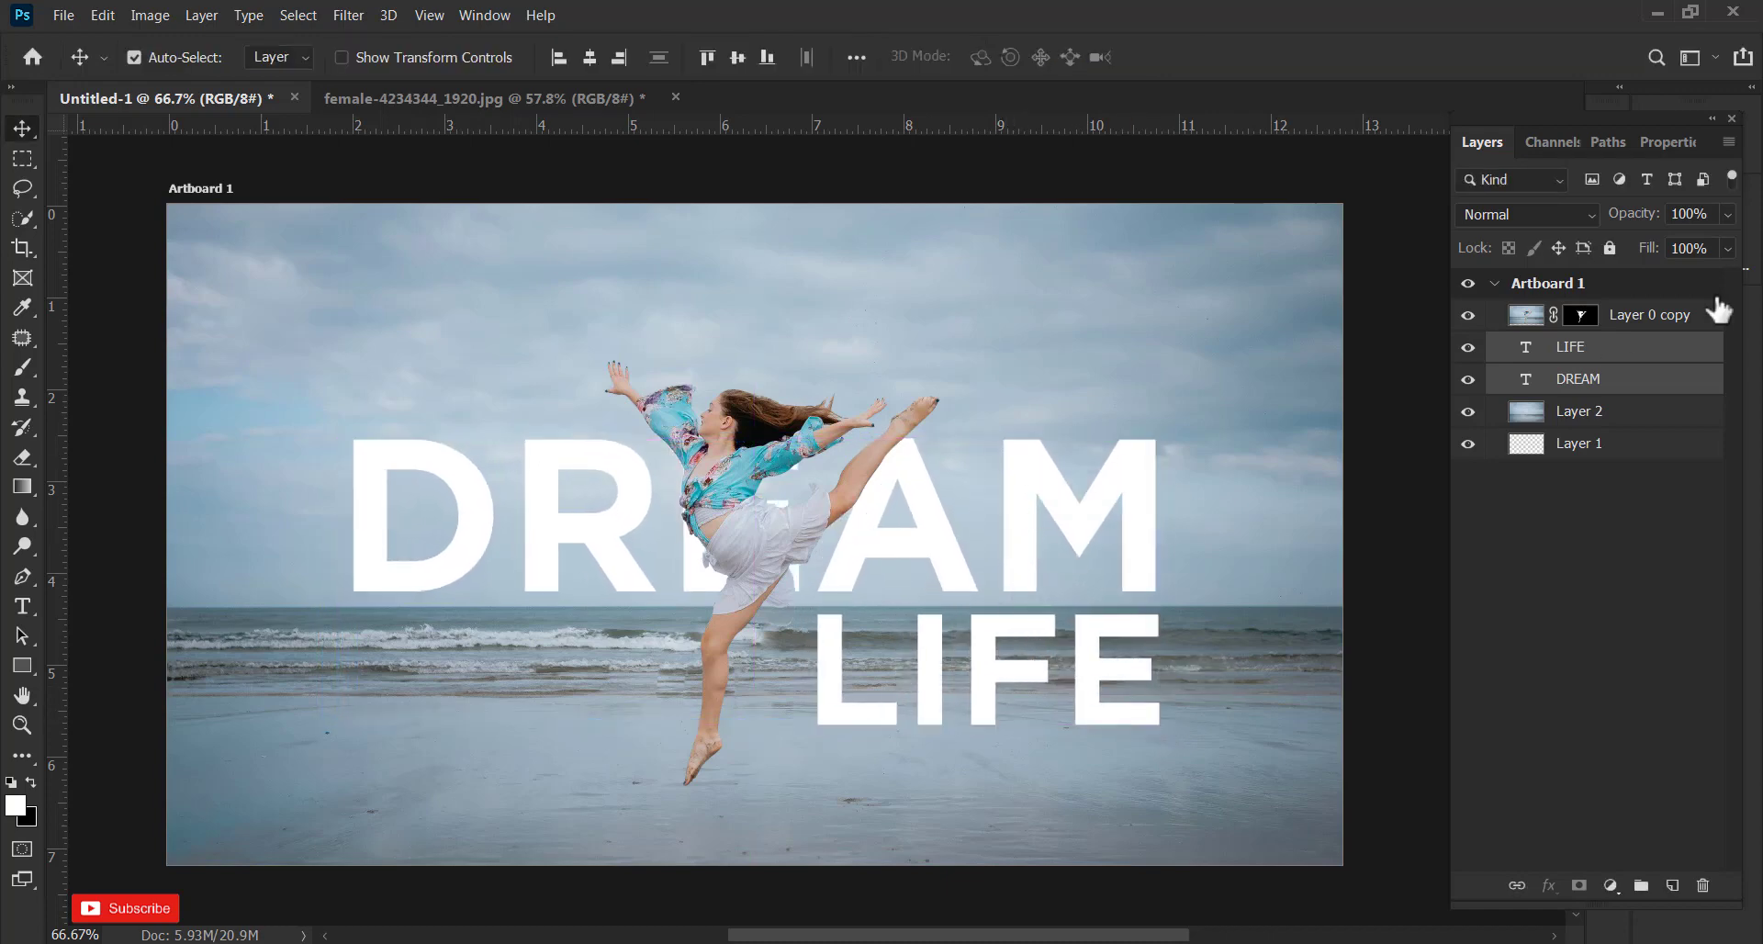
# Add a Levels layer above Layer 0 copy, raising the black input and lowering the white input
pyautogui.click(1690, 332)
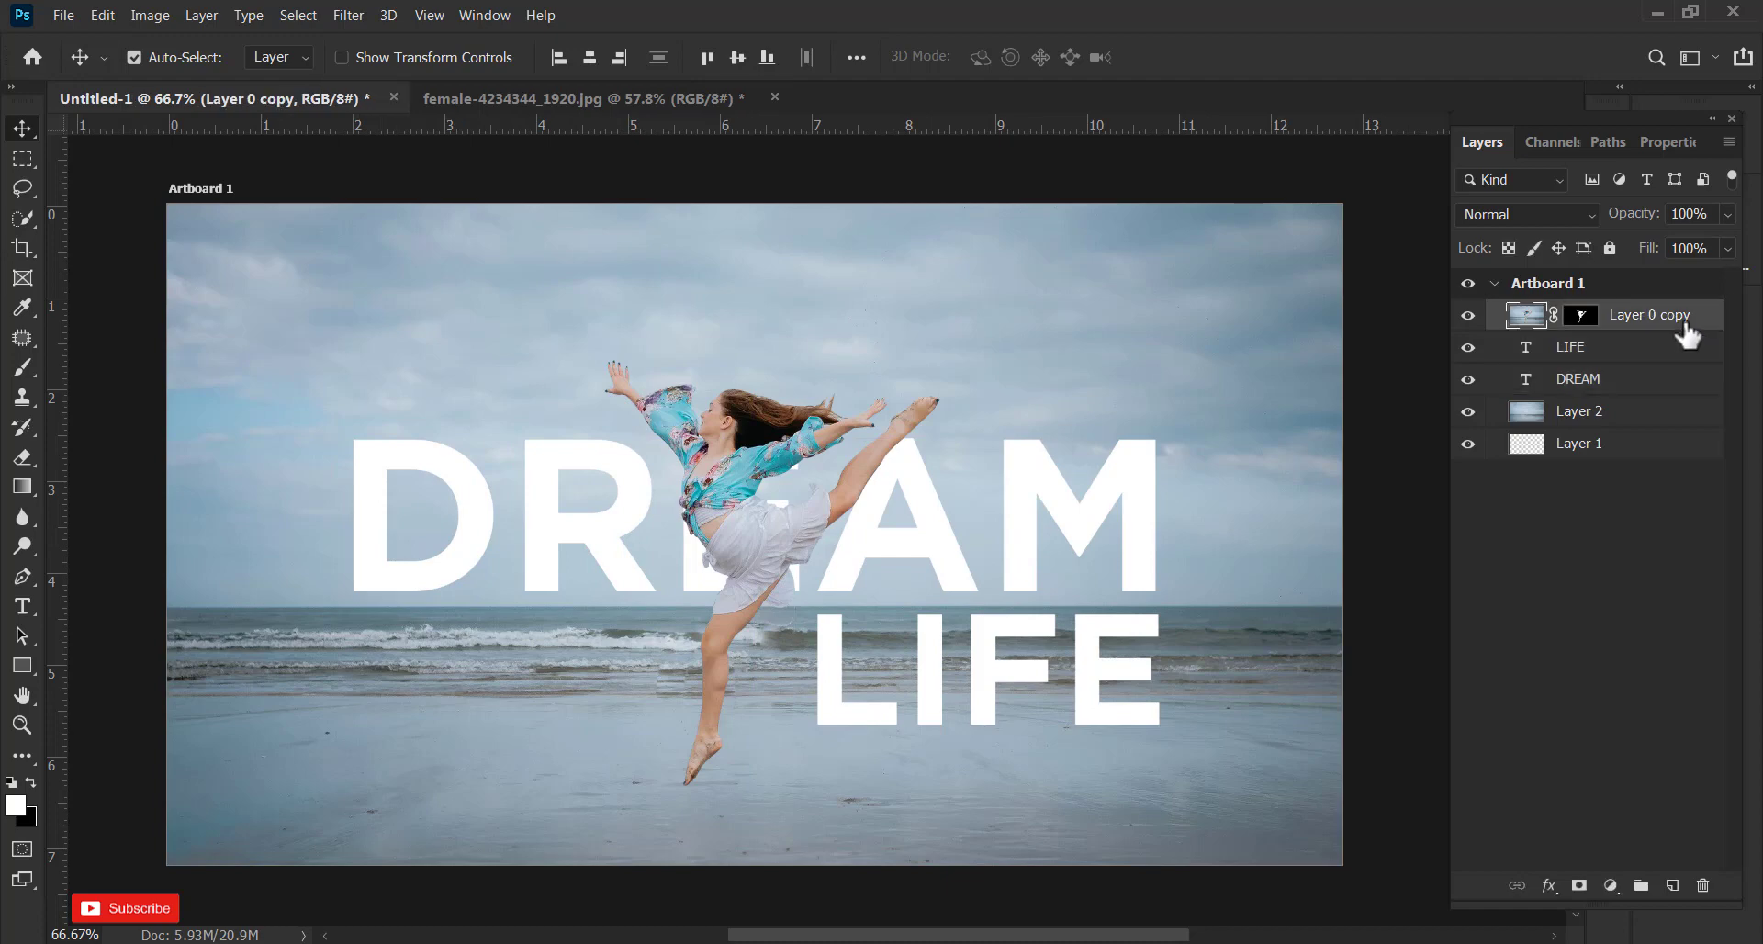
pyautogui.click(1612, 893)
pyautogui.click(1630, 592)
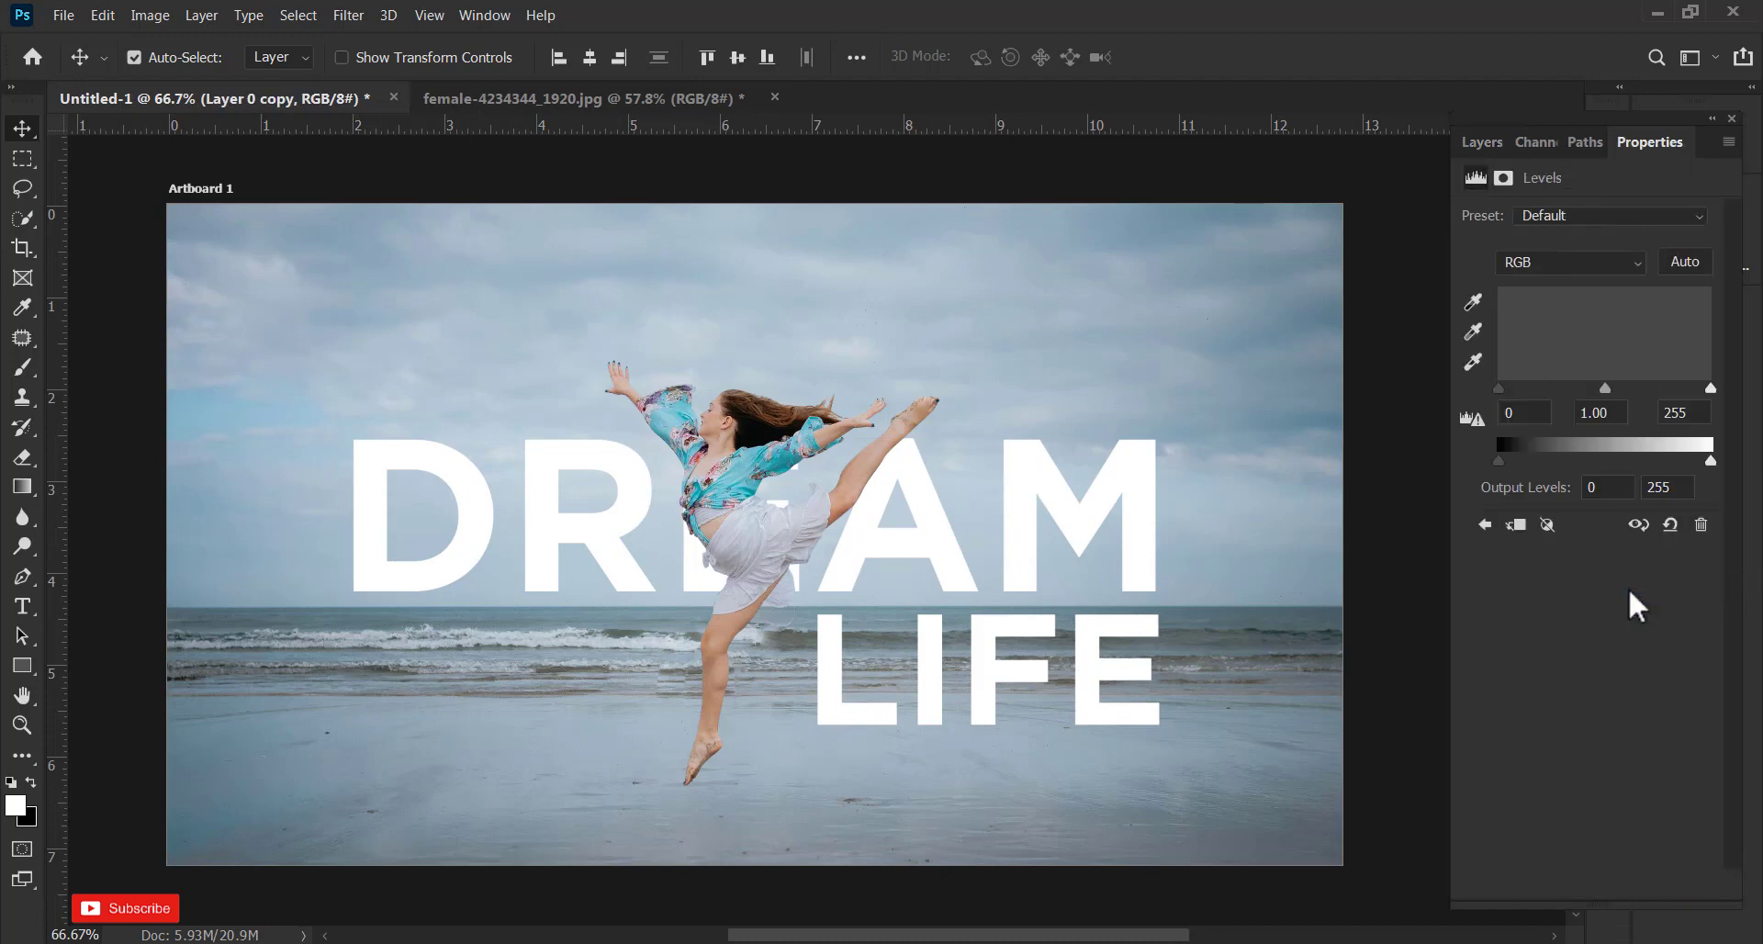
pyautogui.moveTo(1507, 388); pyautogui.dragTo(1522, 387)
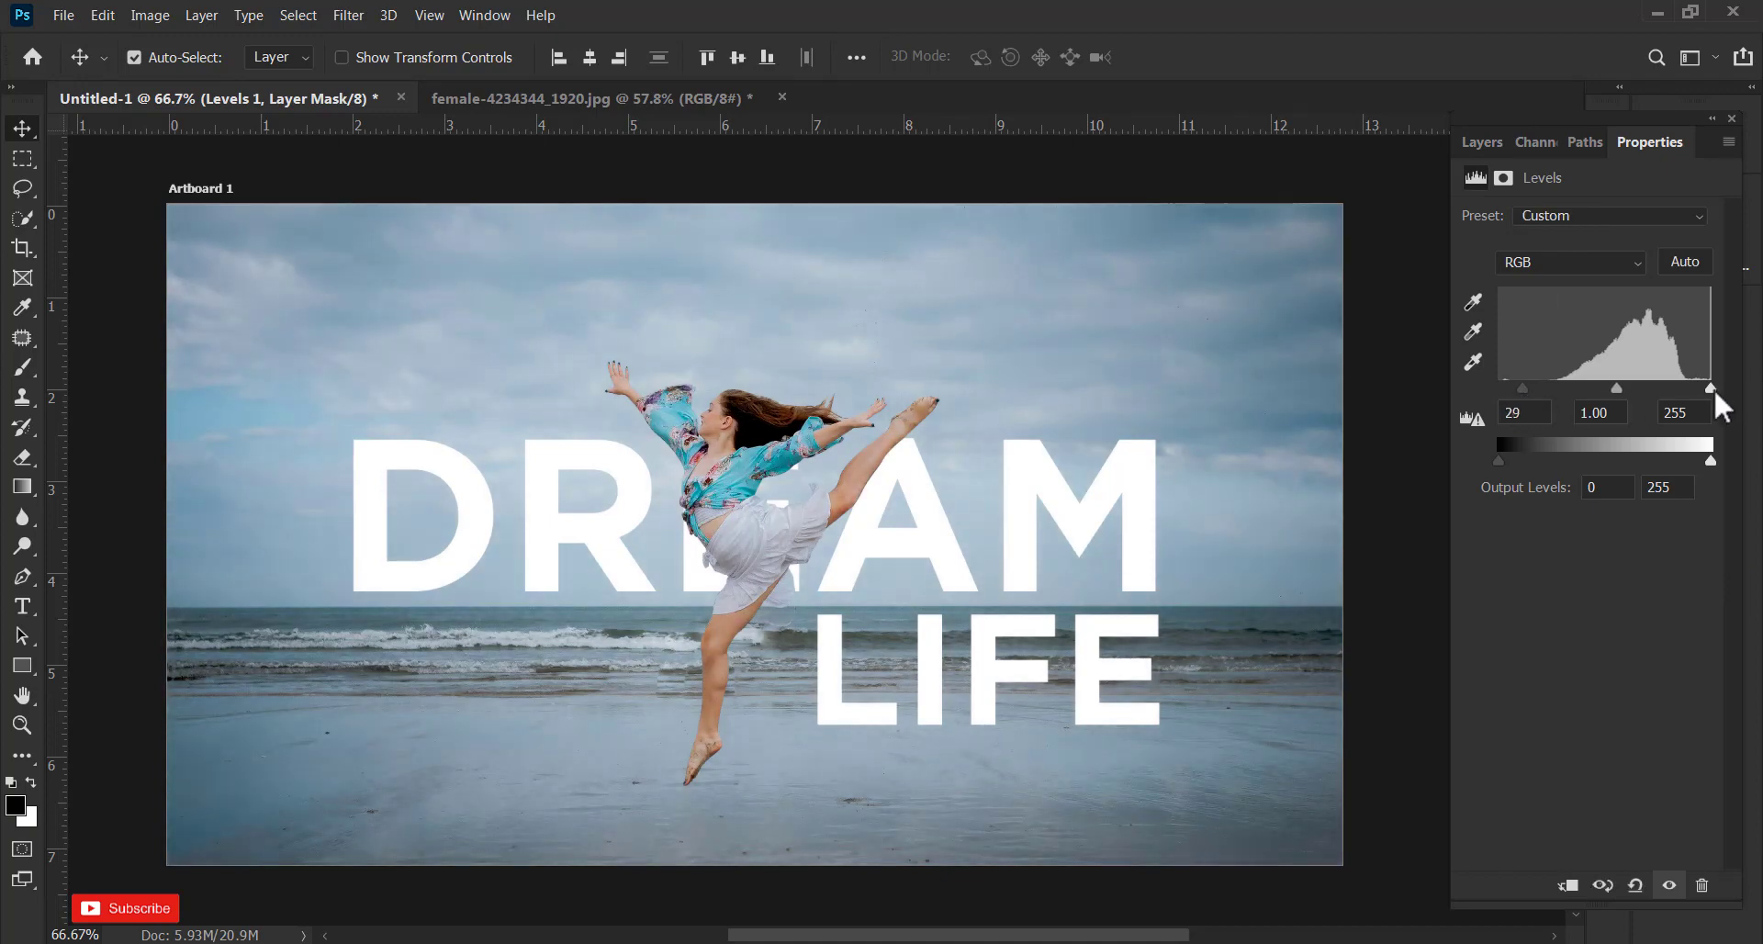
pyautogui.moveTo(1711, 389); pyautogui.dragTo(1617, 391)
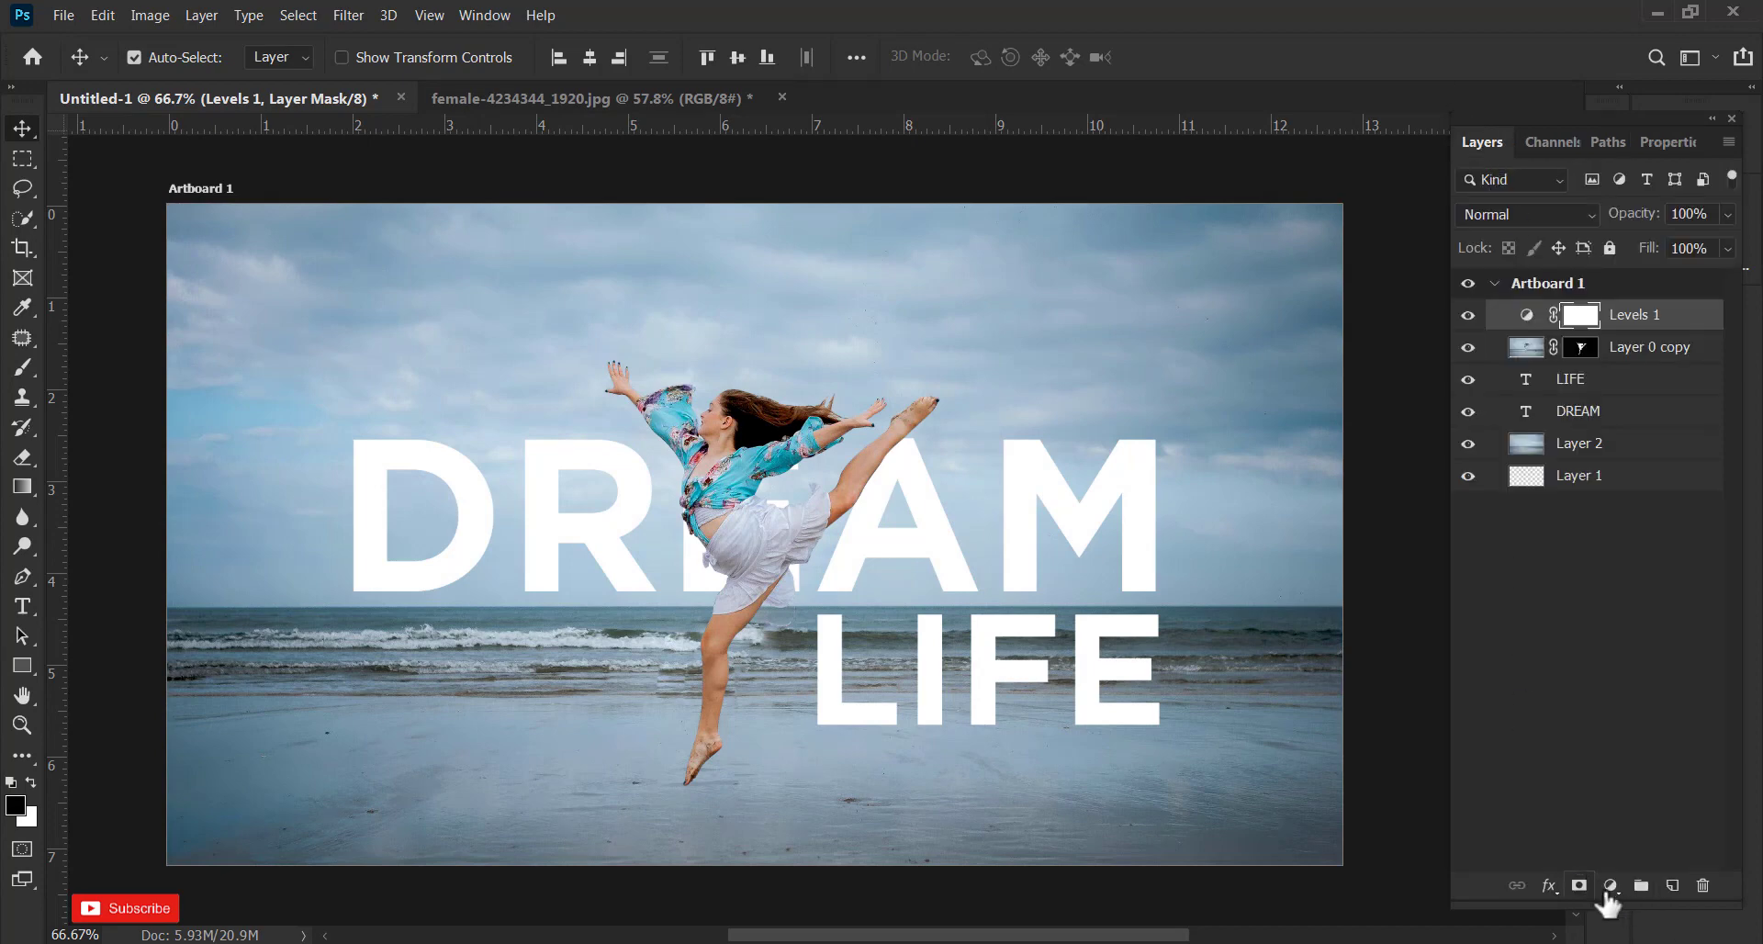
# Add a Vibrance adjustment layer set to +100
pyautogui.click(1609, 889)
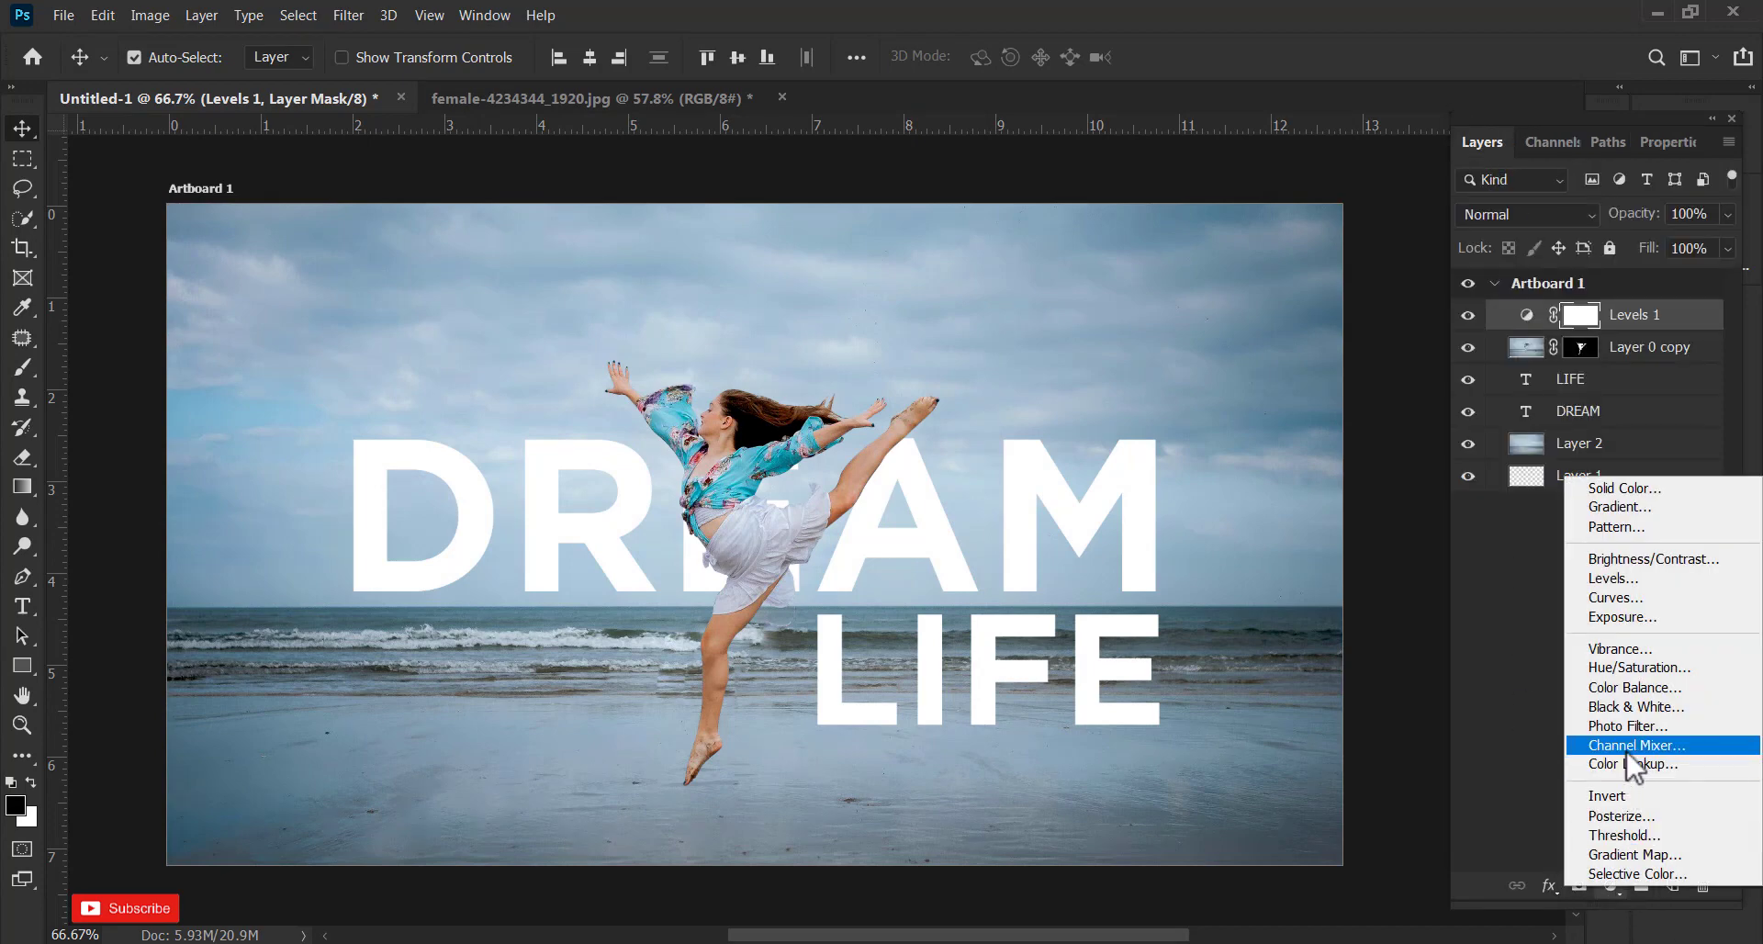
pyautogui.click(1629, 650)
pyautogui.moveTo(1590, 245); pyautogui.dragTo(1723, 268)
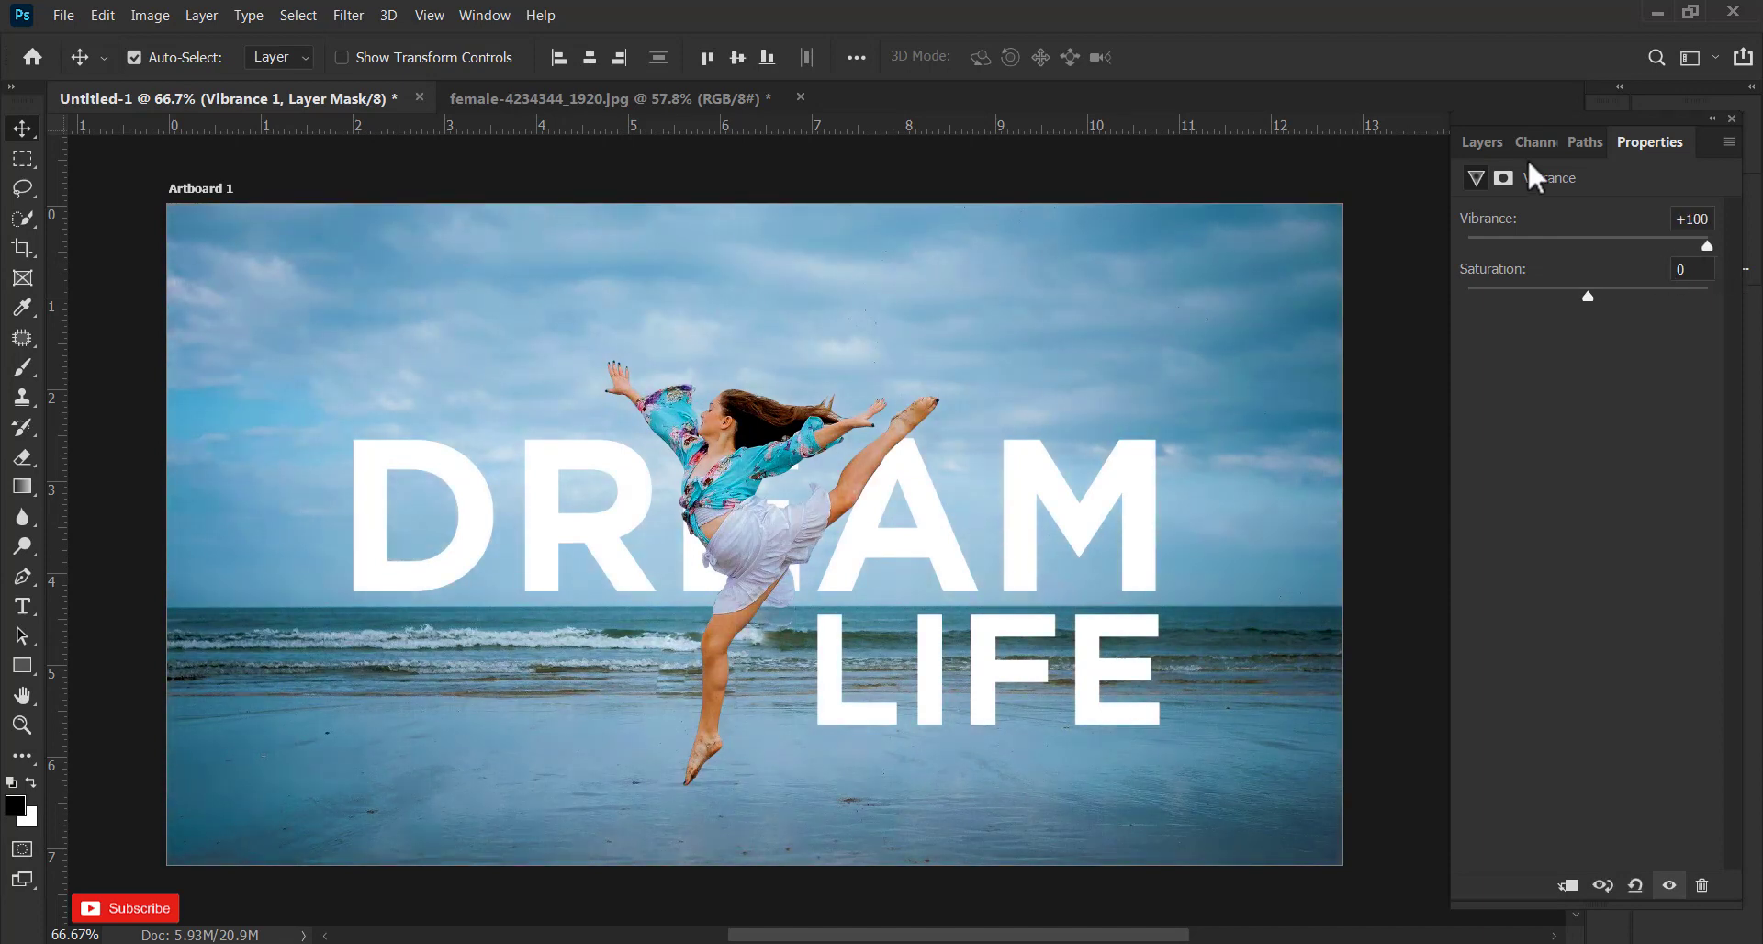
pyautogui.click(1488, 142)
pyautogui.click(1609, 886)
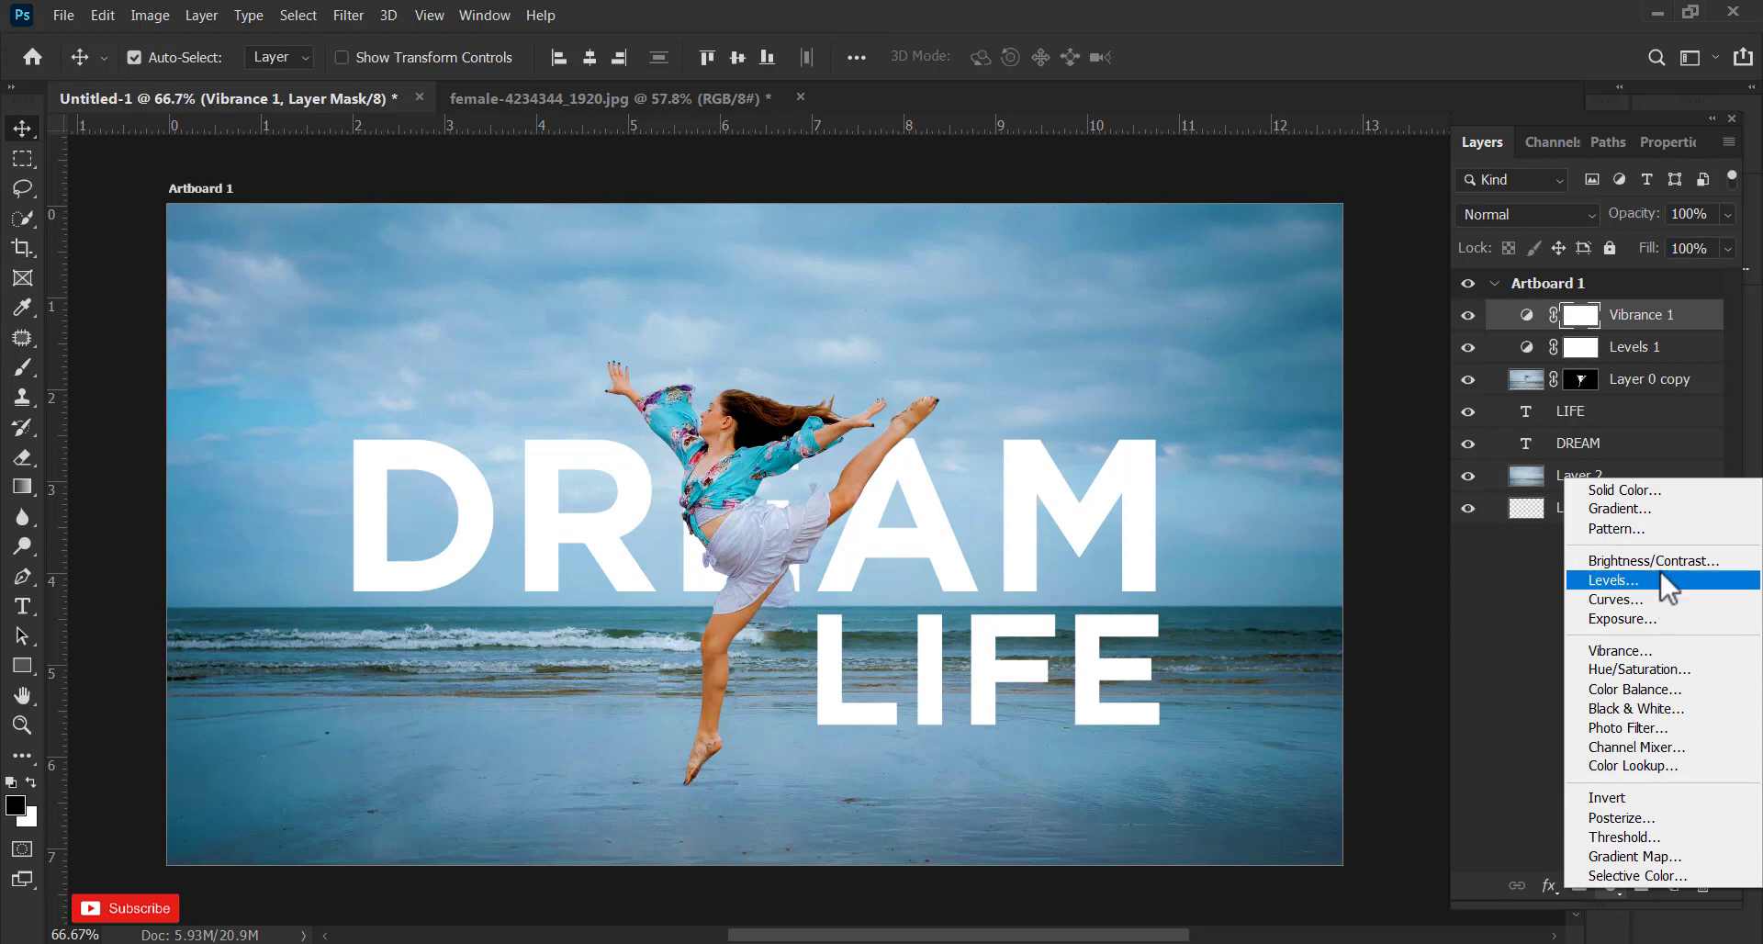
# Add a Curves adjustment layer and raise the Blue channel curve to tint the photo bluer
pyautogui.click(1658, 599)
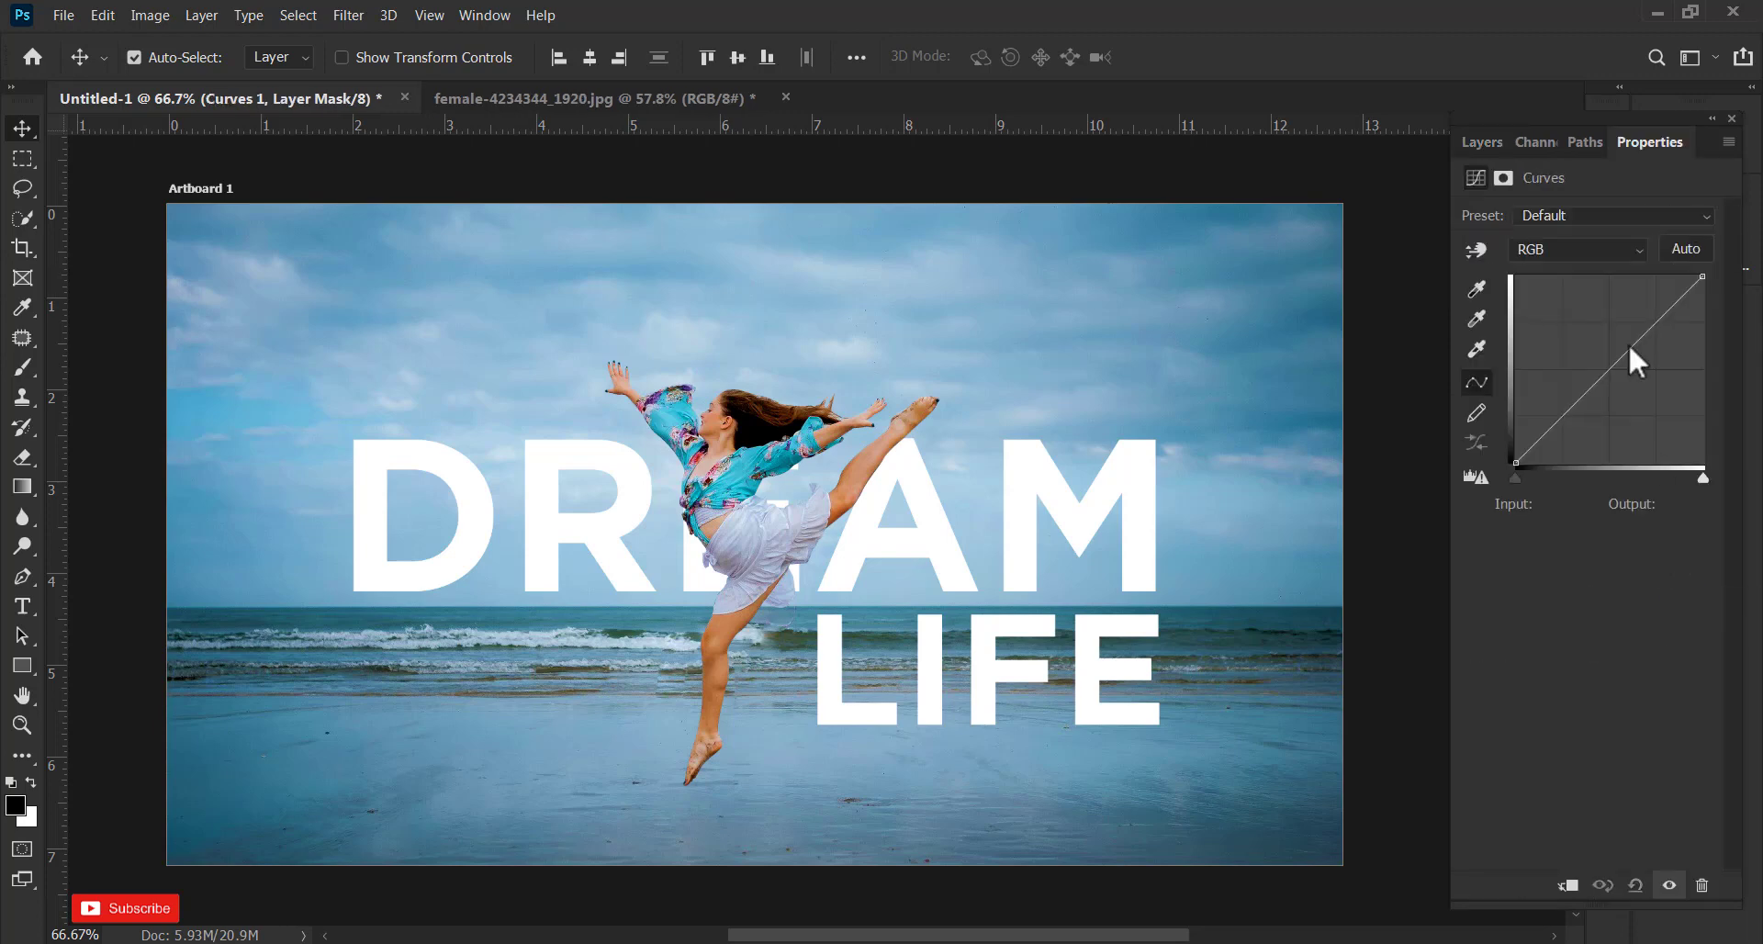
pyautogui.click(1627, 247)
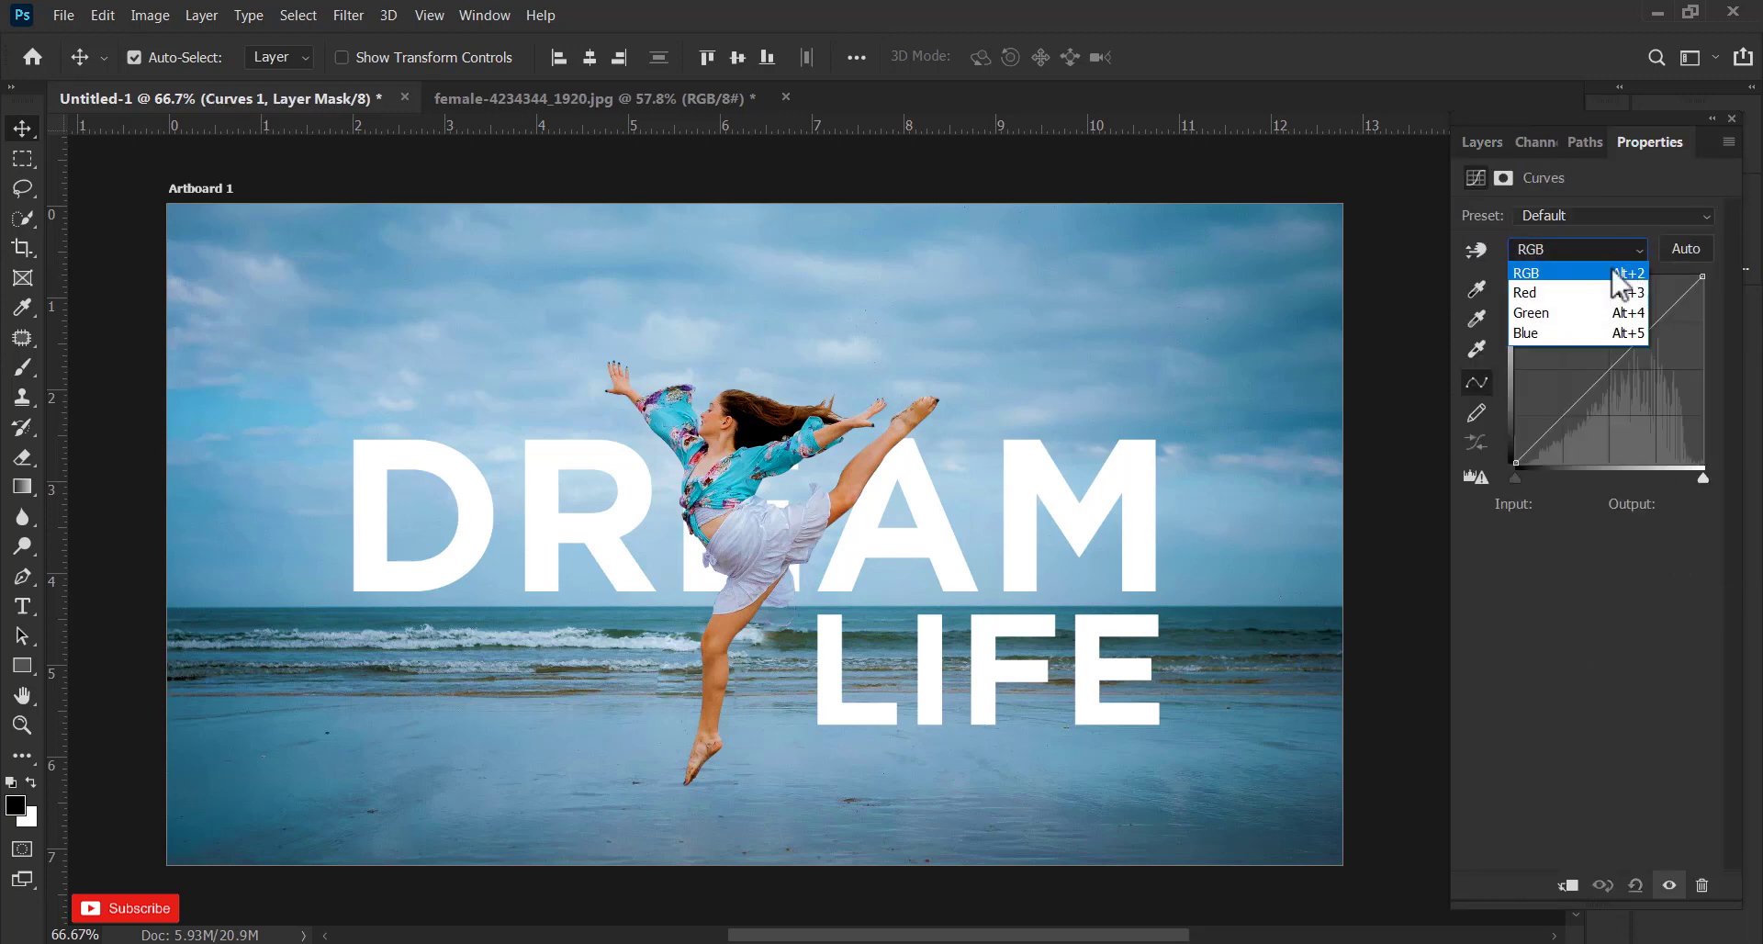
pyautogui.click(1566, 329)
pyautogui.moveTo(1626, 353)
pyautogui.mouseDown()
pyautogui.moveTo(1626, 303)
pyautogui.moveTo(1622, 323)
pyautogui.mouseUp()
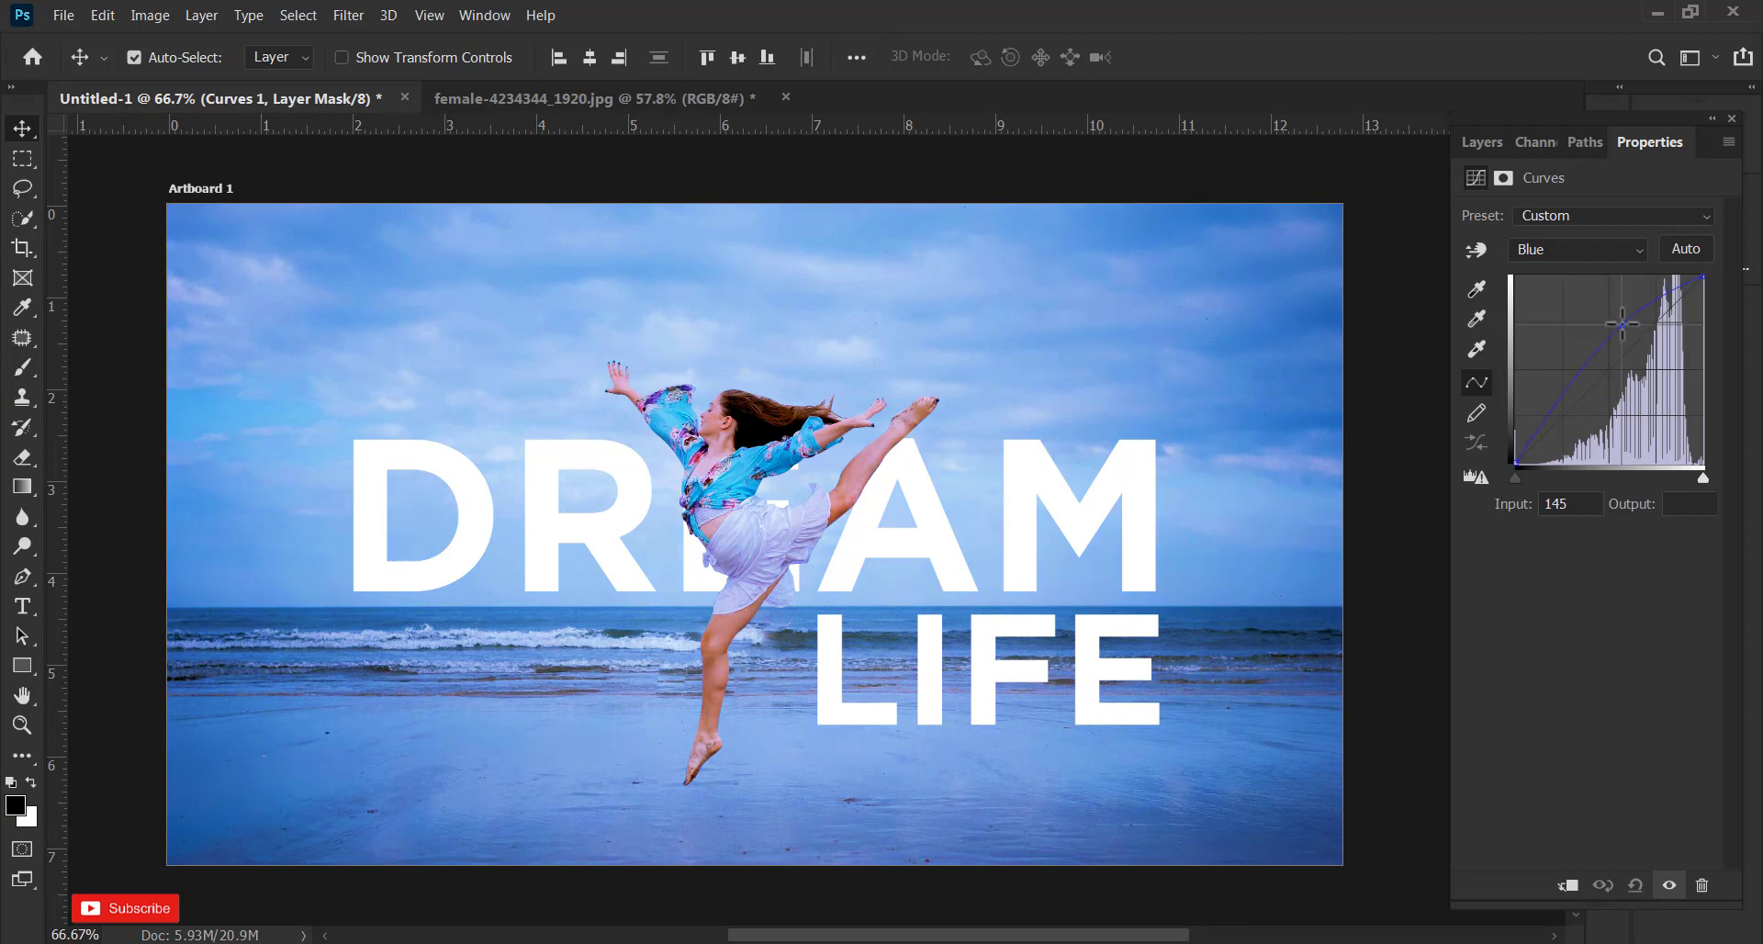
# Strengthen Levels 1 contrast by setting its input levels to 54, 1.00 and 236
pyautogui.click(1526, 143)
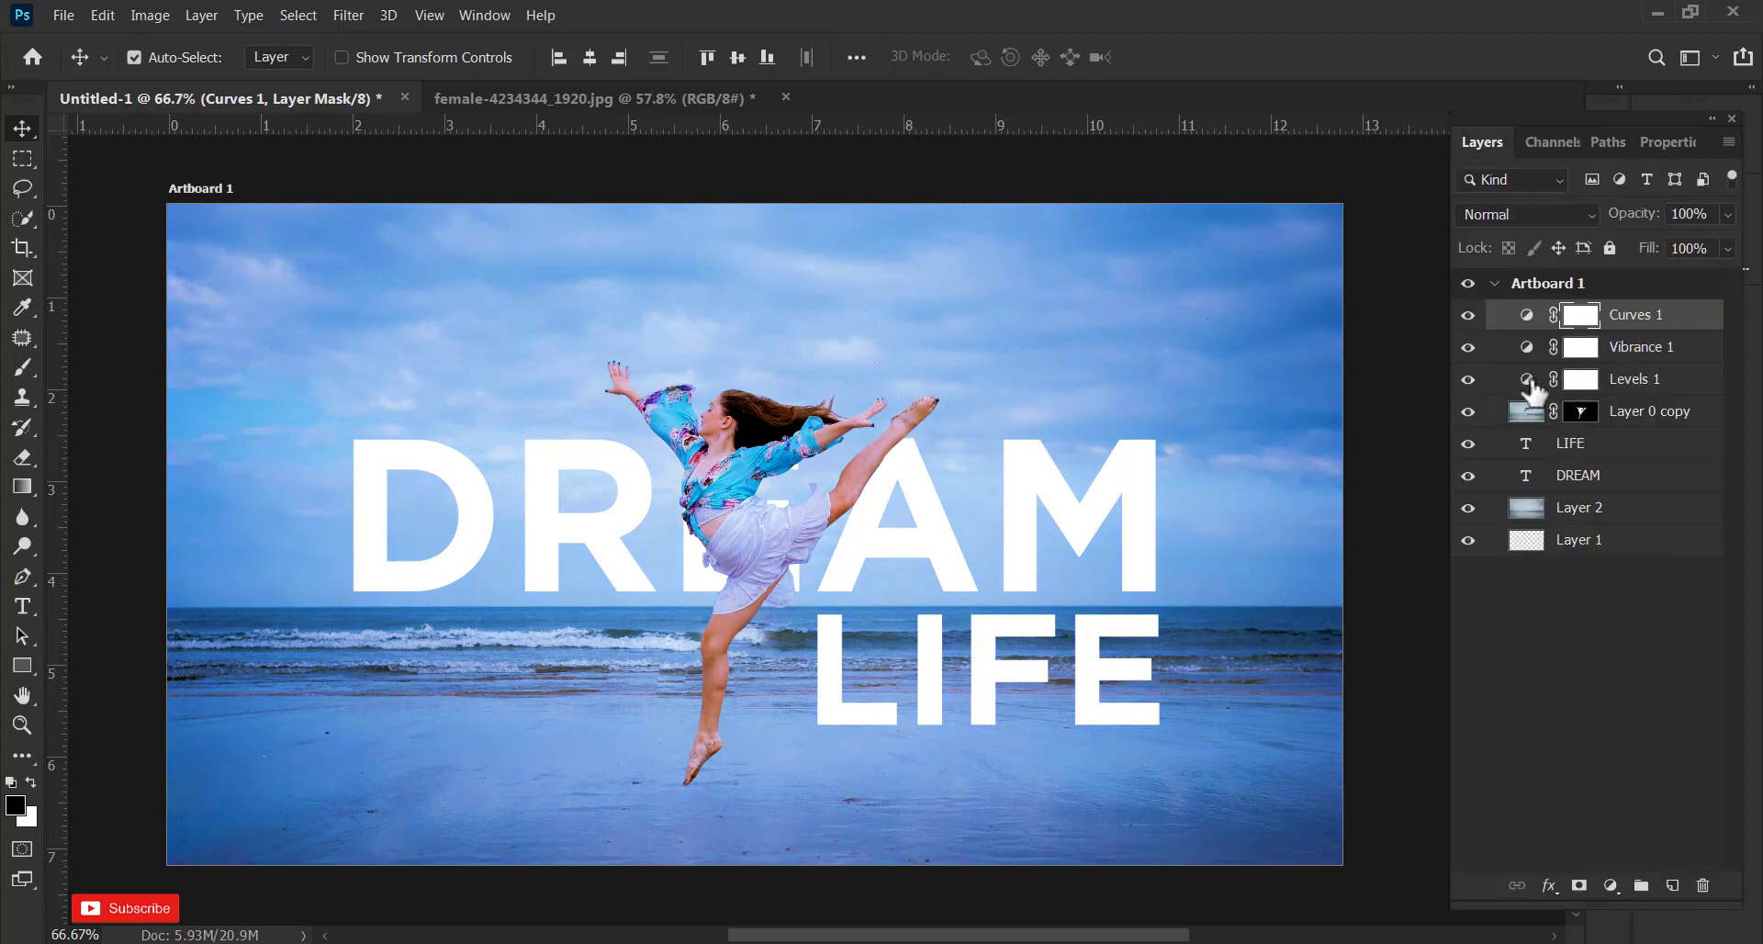
pyautogui.doubleClick(1528, 380)
pyautogui.moveTo(1522, 387); pyautogui.dragTo(1692, 387)
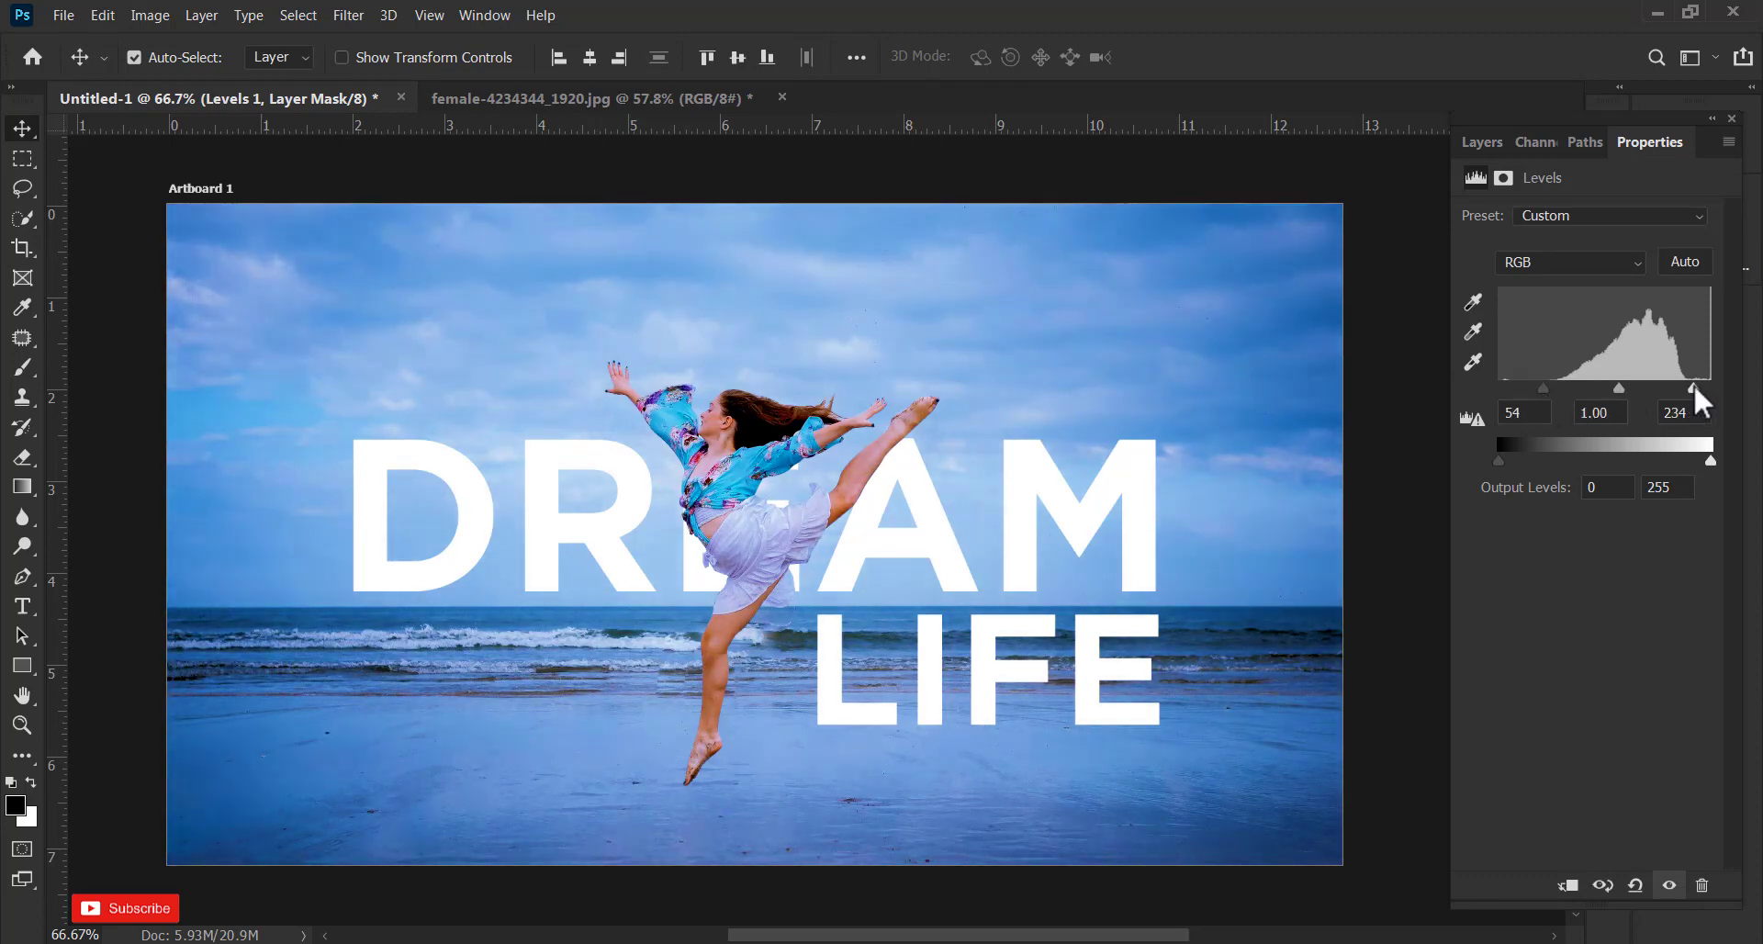
pyautogui.click(1484, 141)
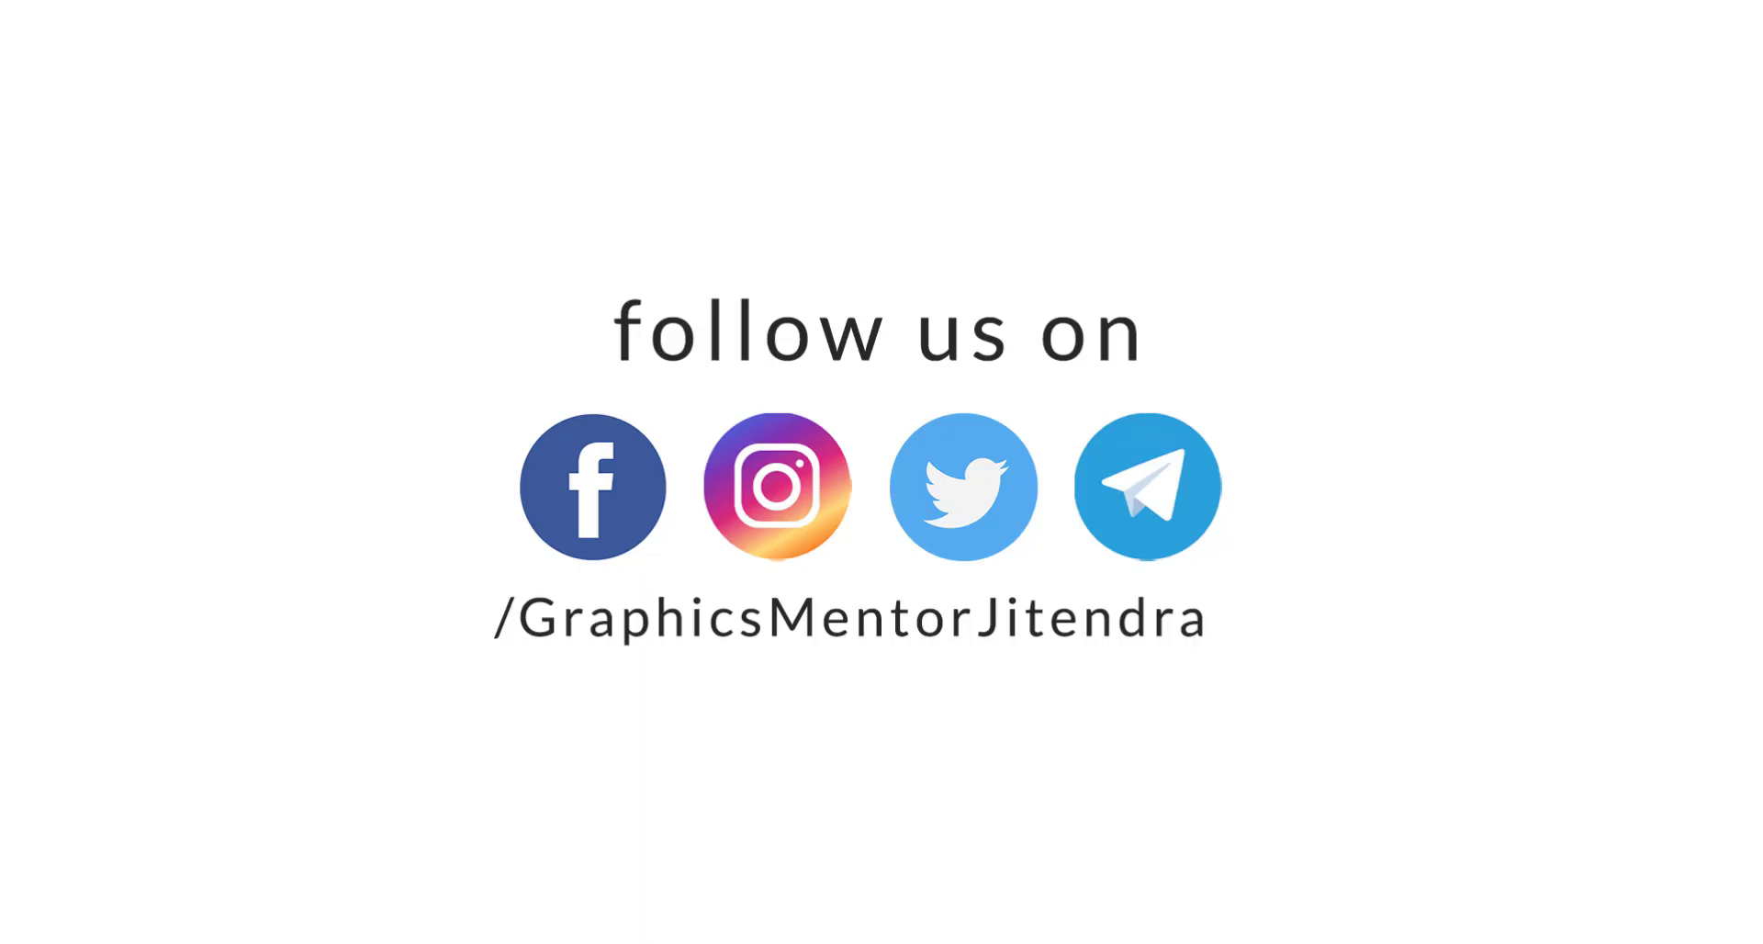